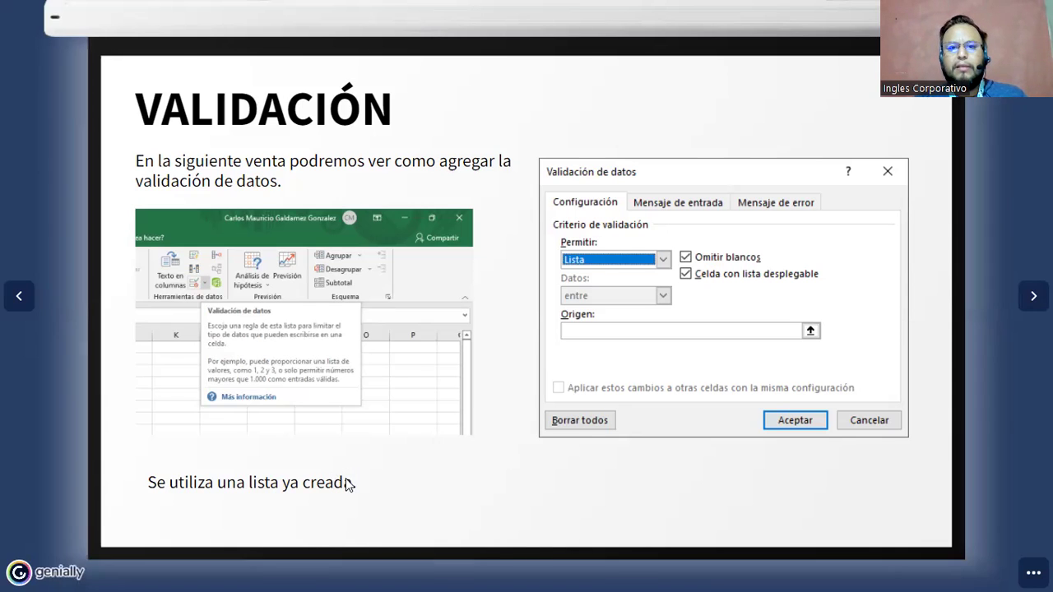
key(Right)
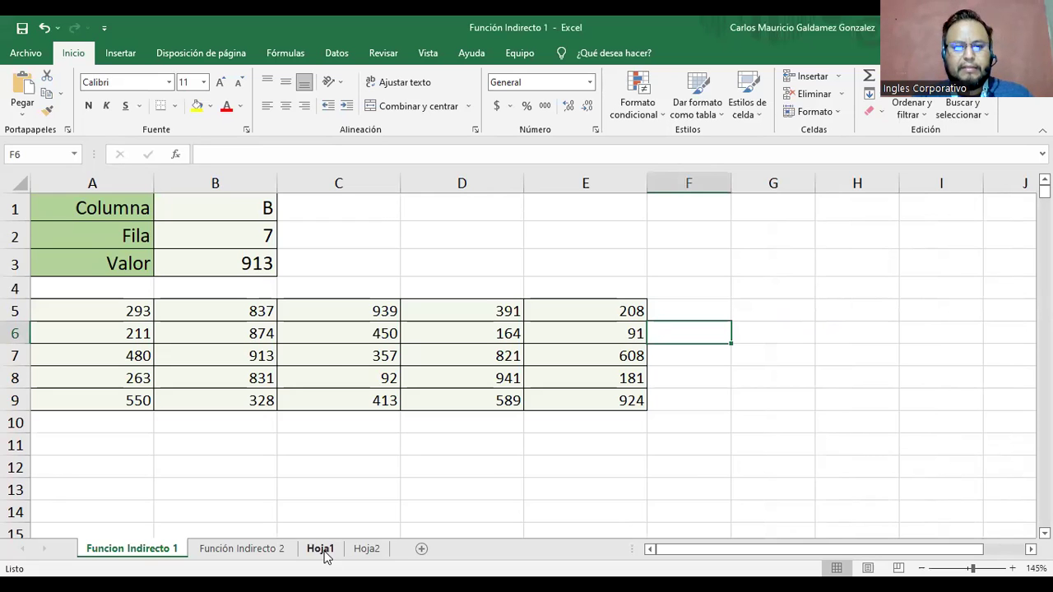
click(350, 555)
click(119, 556)
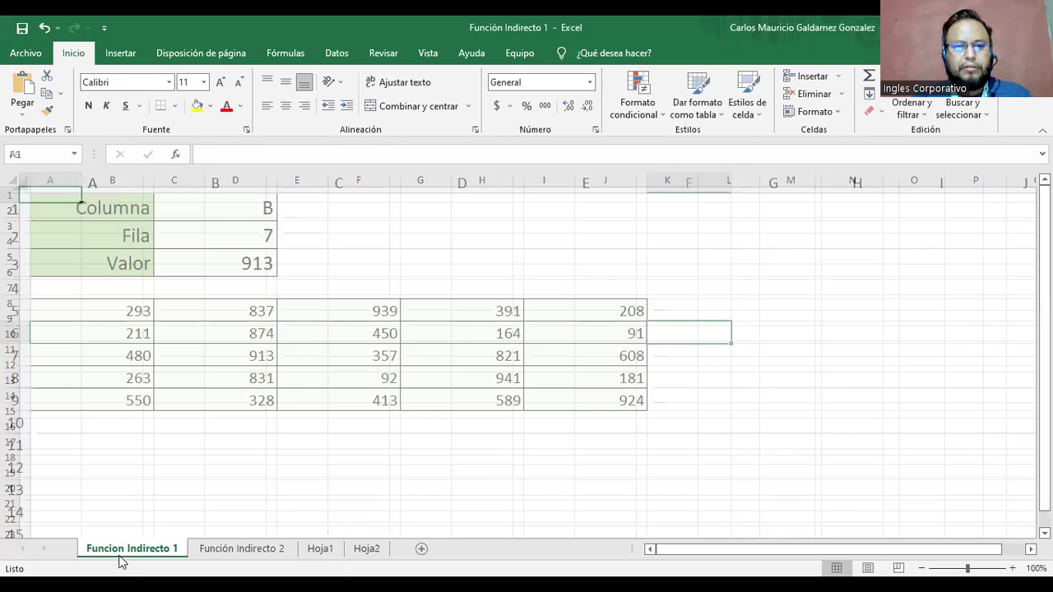
- Clear the Columna and Fila values in cells B1:B2 of the Funcion Indirecto 1 sheet
click(225, 215)
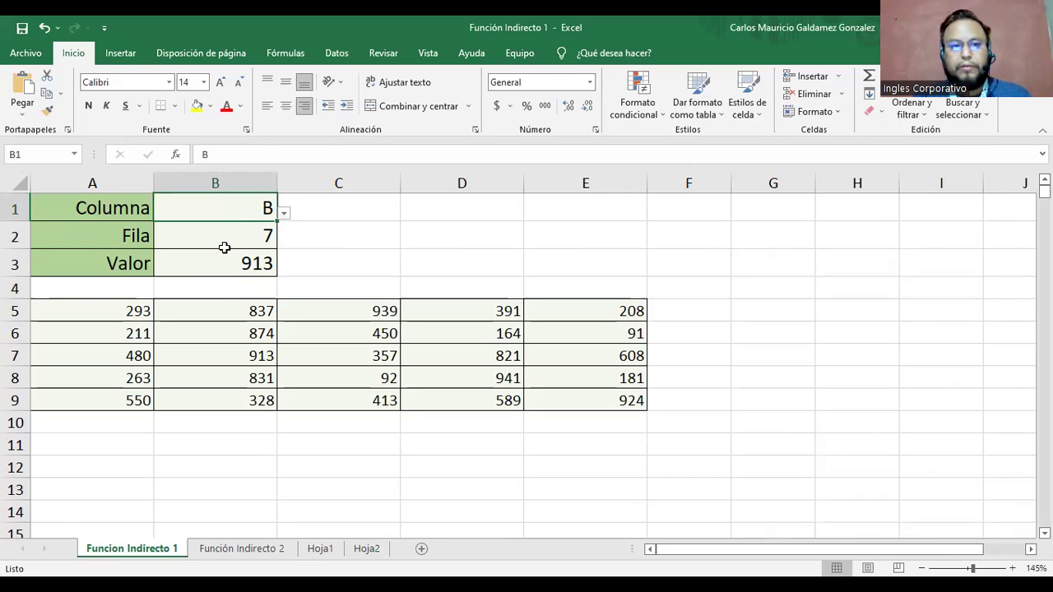
drag(202, 209, 206, 231)
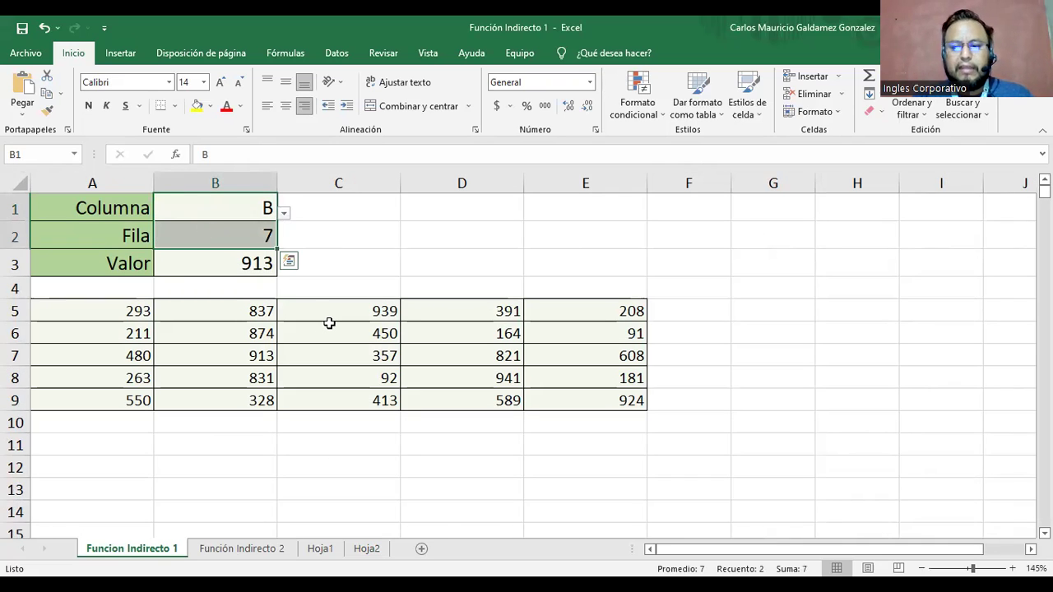
key(Delete)
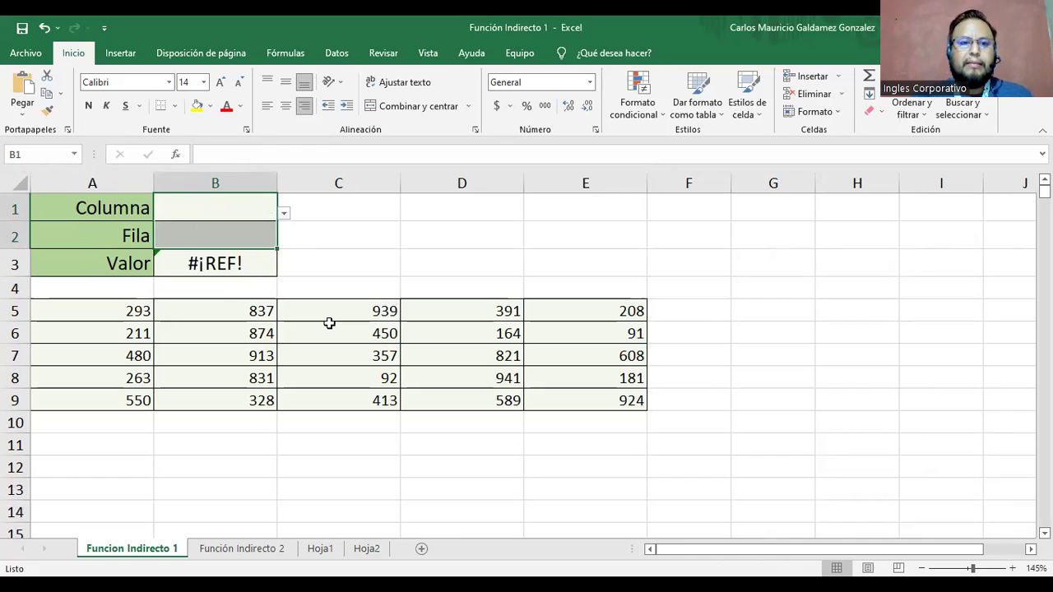
click(214, 265)
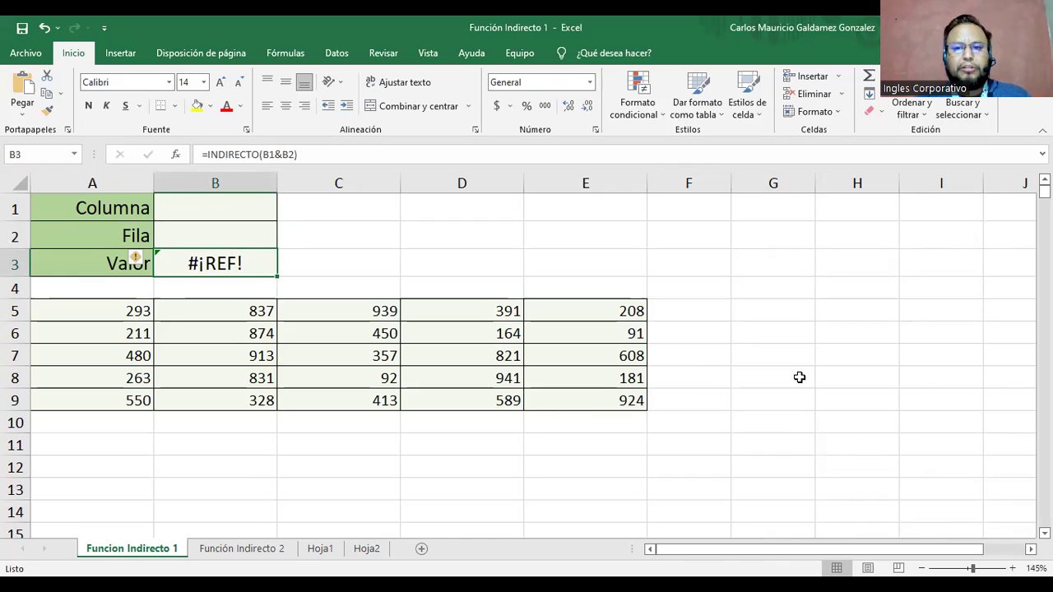
- Rename the empty Hoja2 sheet as BD-List
double_click(362, 550)
text(B)
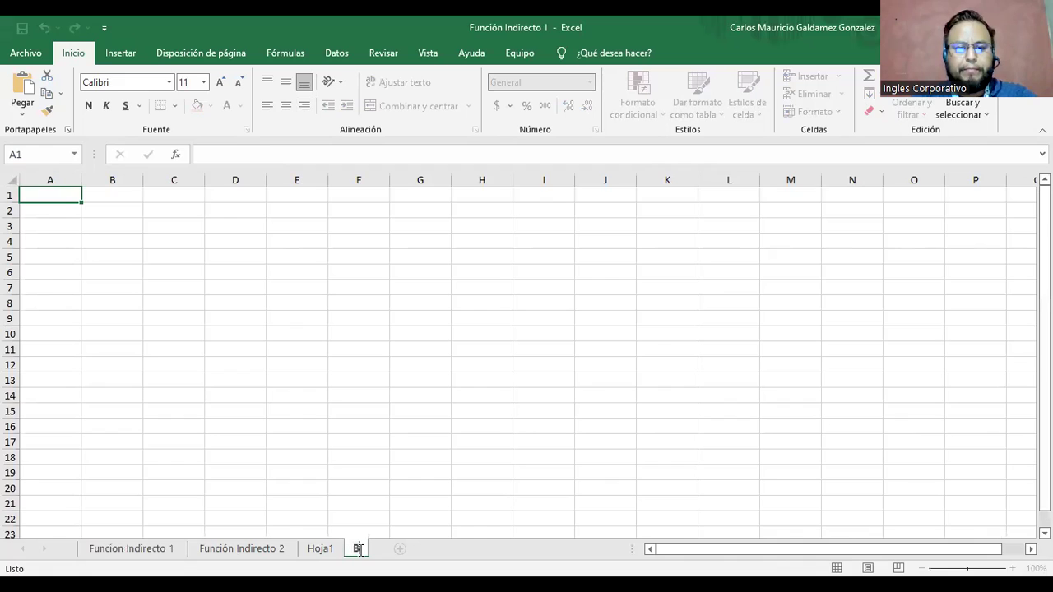
text(D-List)
key(Return)
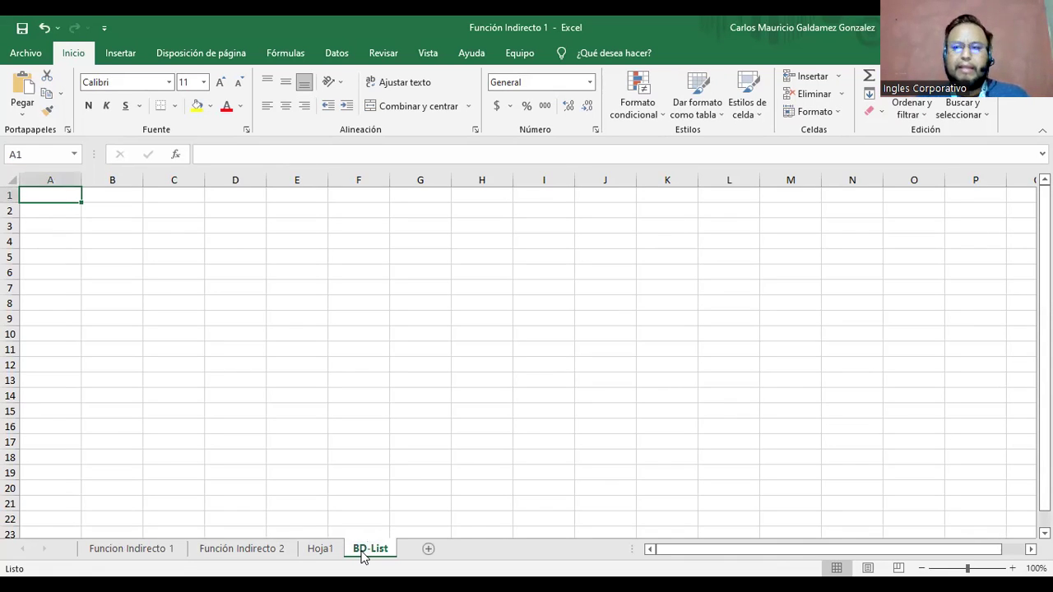
- Enter the data table's column letters A, B, C, D and E in cells A4:A8 of the BD-List sheet
click(146, 552)
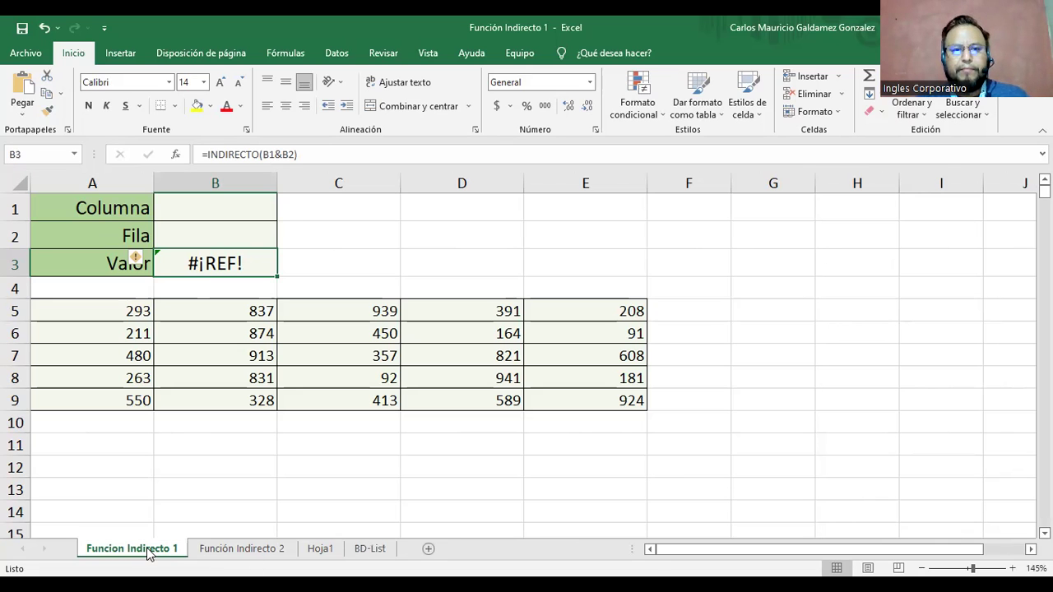
drag(87, 311, 599, 402)
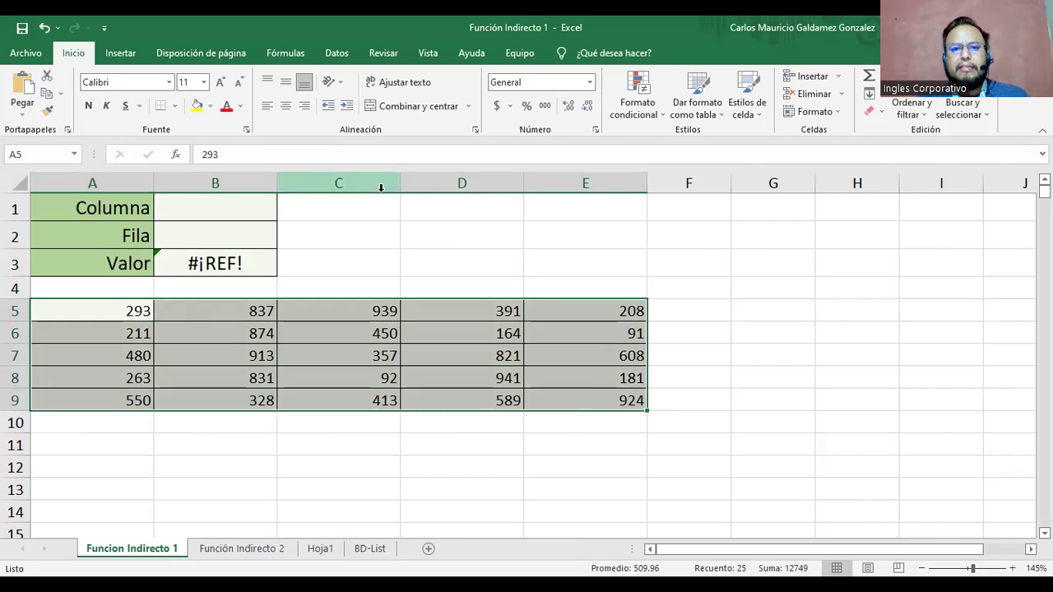
click(370, 549)
click(64, 242)
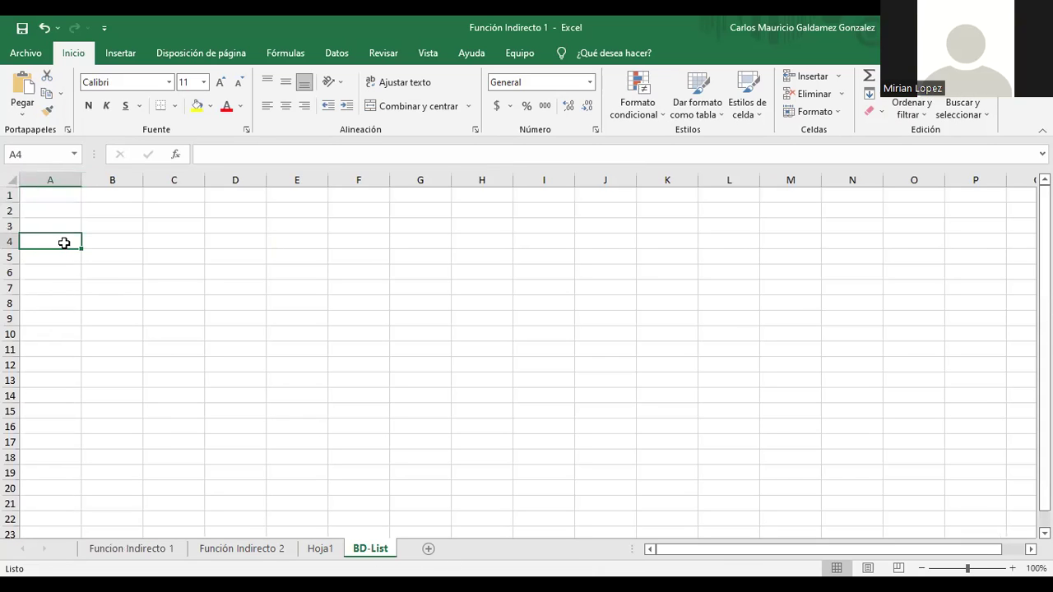
text(A)
key(Return)
text(B)
key(Return)
text(C)
key(Return)
text(D)
key(Return)
text(E)
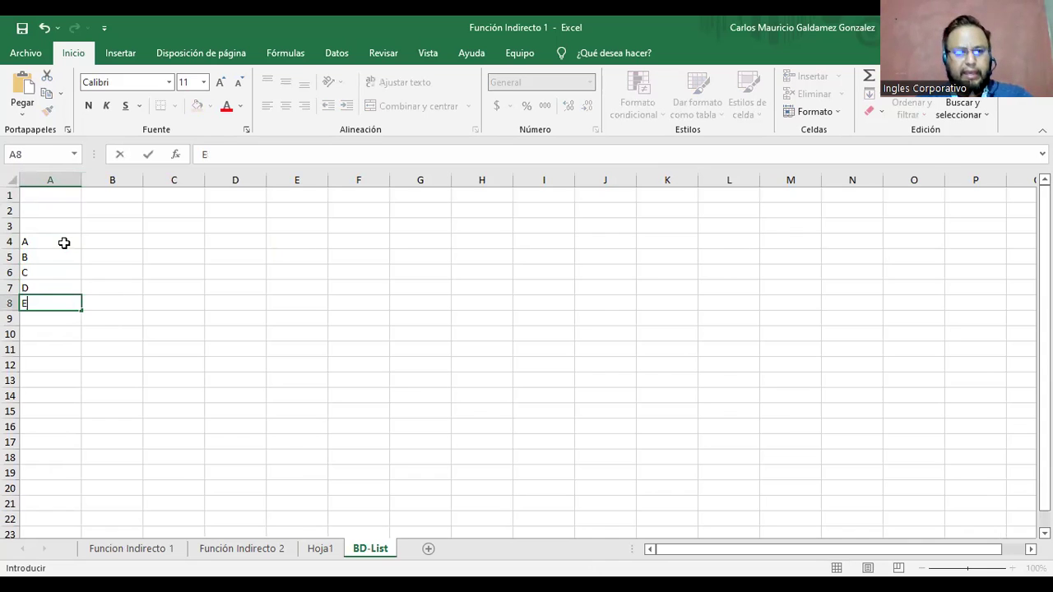
drag(62, 242, 71, 300)
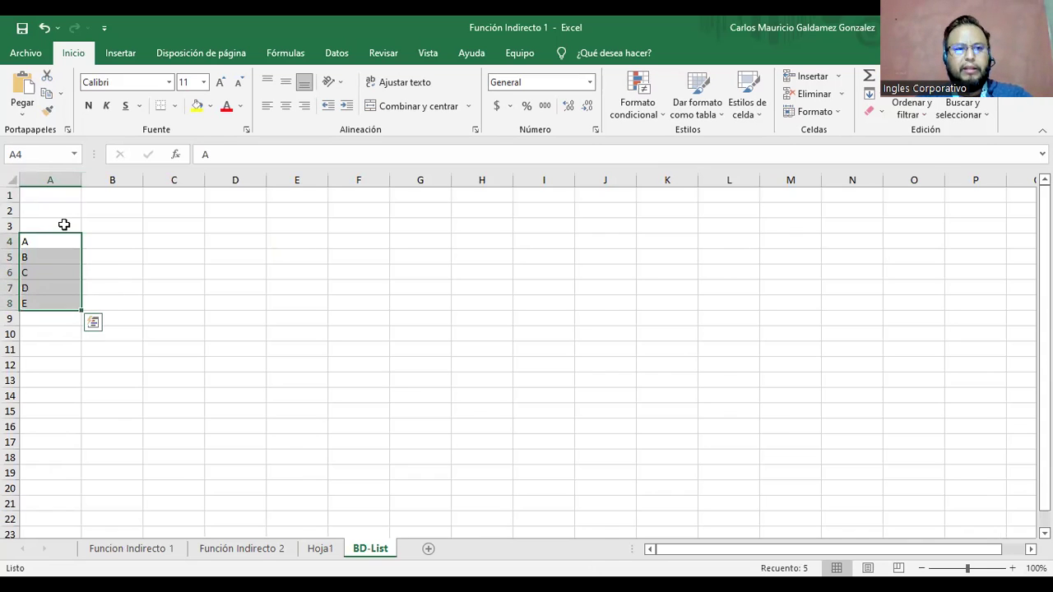
- Add the headings COLUMNAS in cell A3 and FILAs in cell B3
click(65, 224)
text(COLUMNAS)
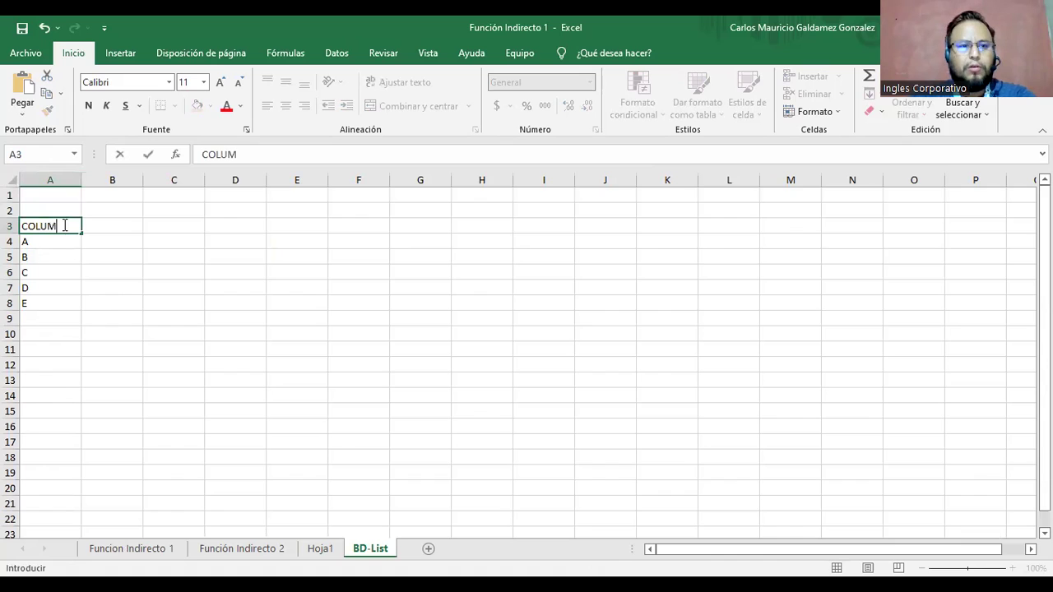
key(Tab)
text(FILAs)
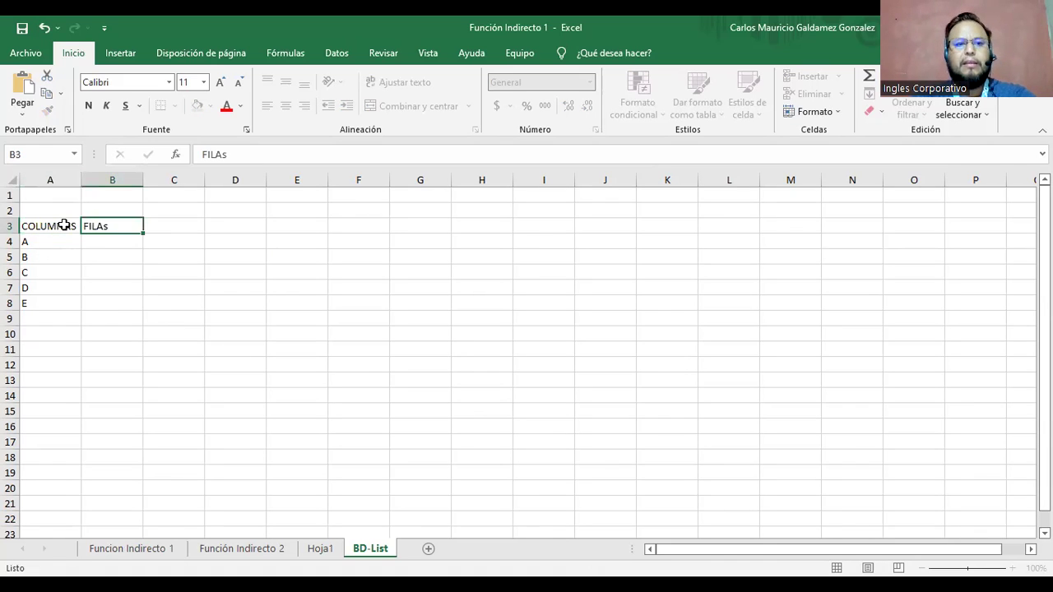
key(Return)
- Center the contents of both list columns, A3:A8 and B3:B8, horizontally
drag(56, 229, 58, 300)
click(285, 105)
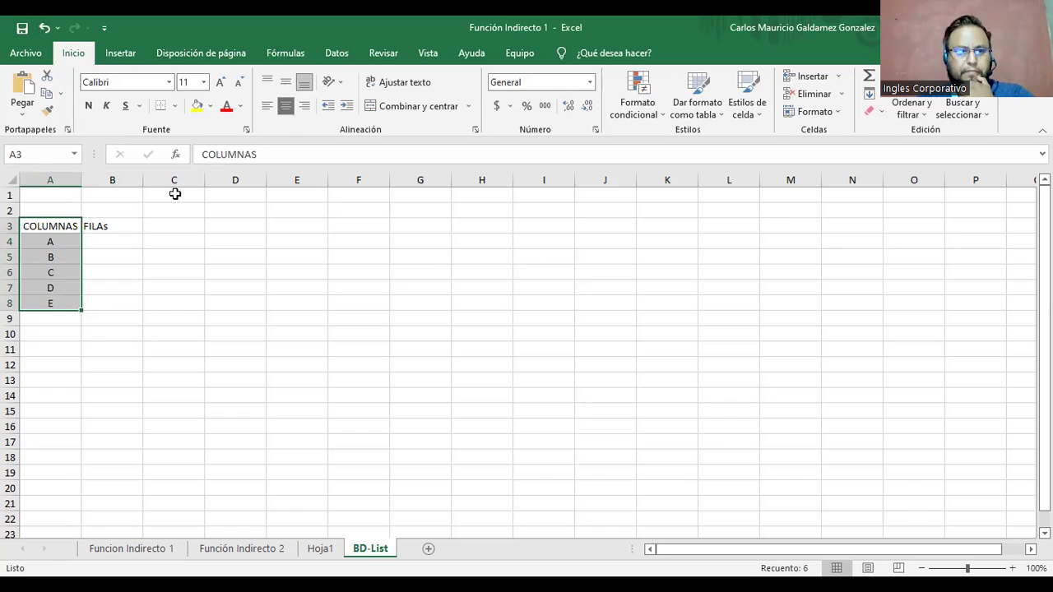
drag(123, 224, 130, 300)
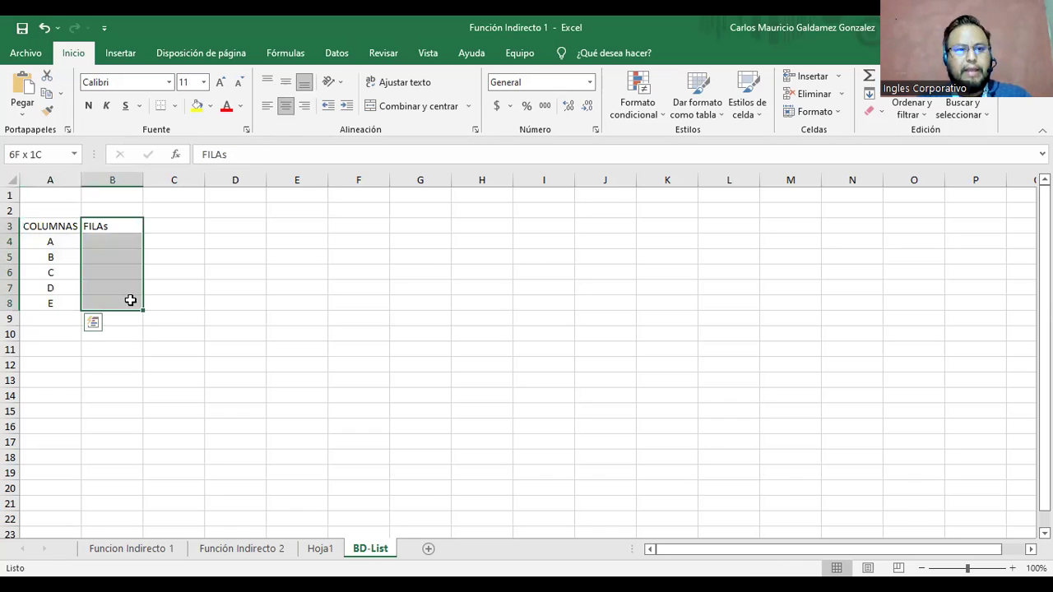
click(285, 105)
- Correct the heading in cell B3 to FILAS in all capitals
click(129, 227)
double_click(129, 227)
key(BackSpace)
text(S)
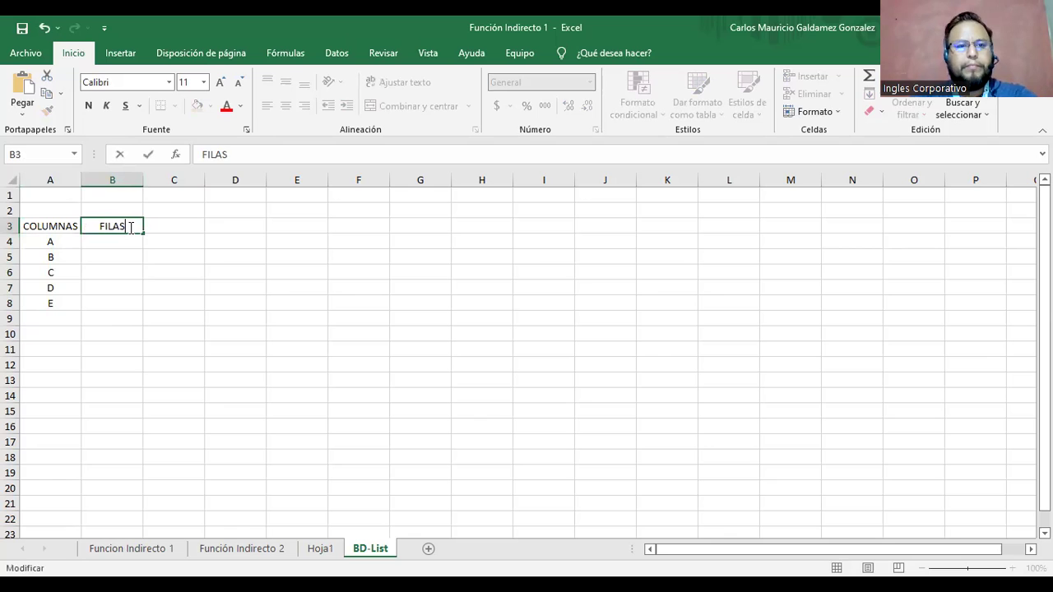
key(Return)
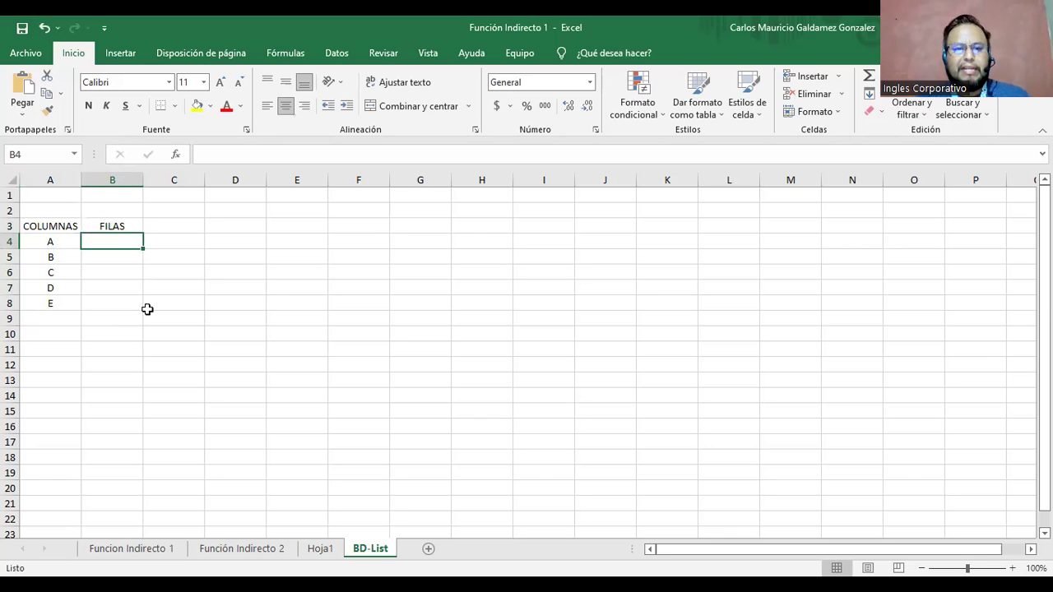
- Check the data table's row numbers on Funcion Indirecto 1 and enter 5, 6, 7, 8 and 9 in cells B4:B8 of BD-List
click(131, 548)
click(13, 311)
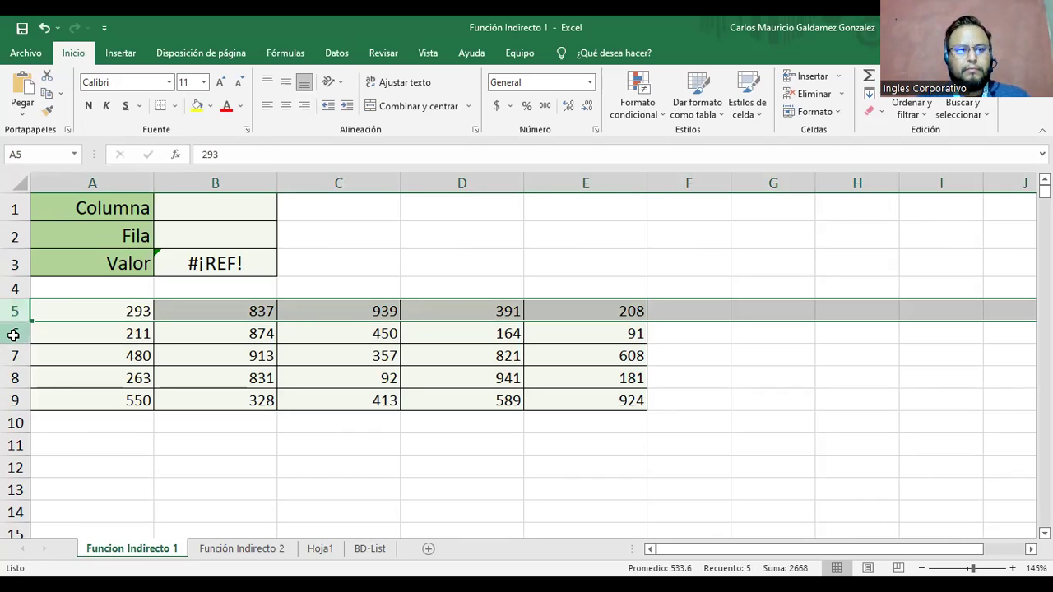
click(14, 334)
click(13, 356)
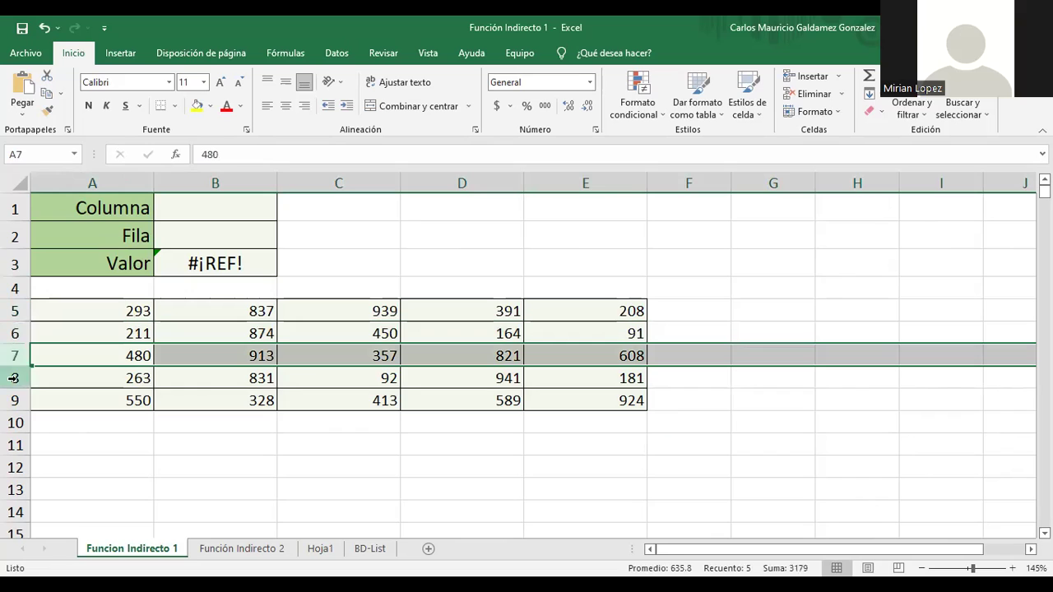
click(13, 378)
click(14, 400)
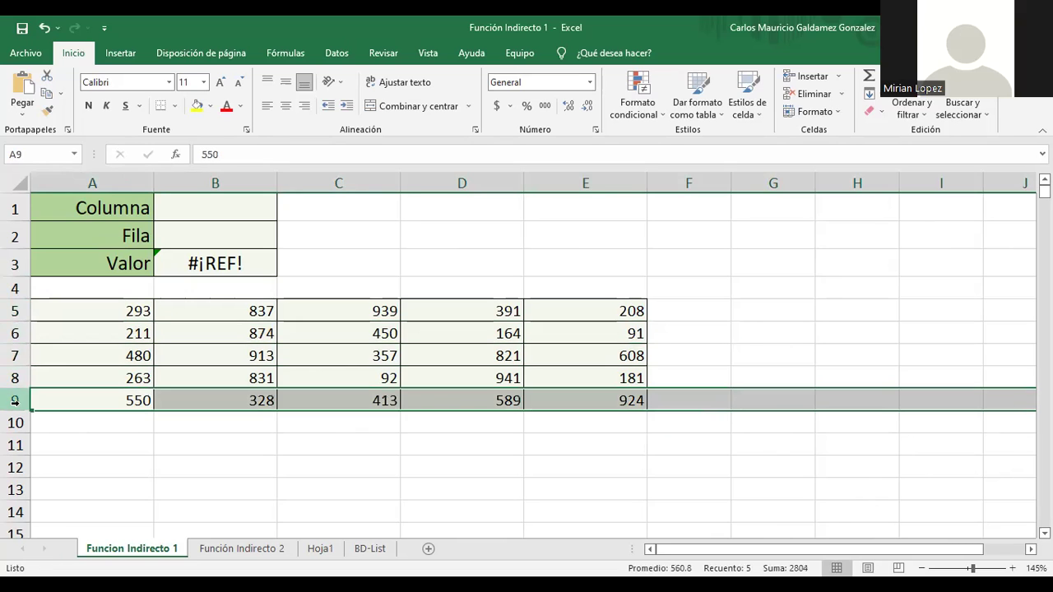
click(379, 549)
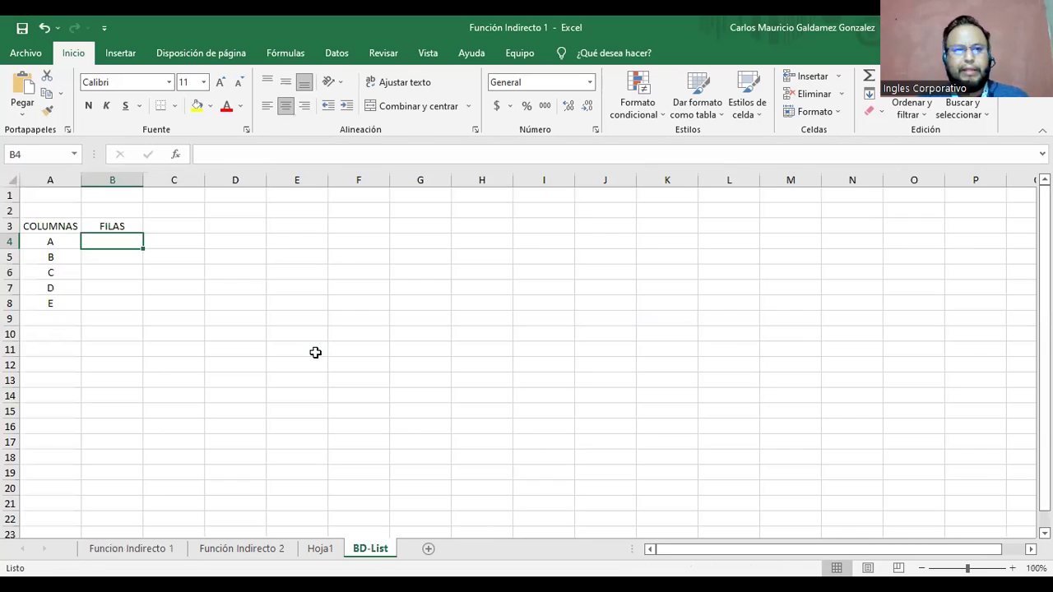
text(5)
key(Return)
text(6)
key(Return)
text(7)
key(Return)
text(8)
key(Return)
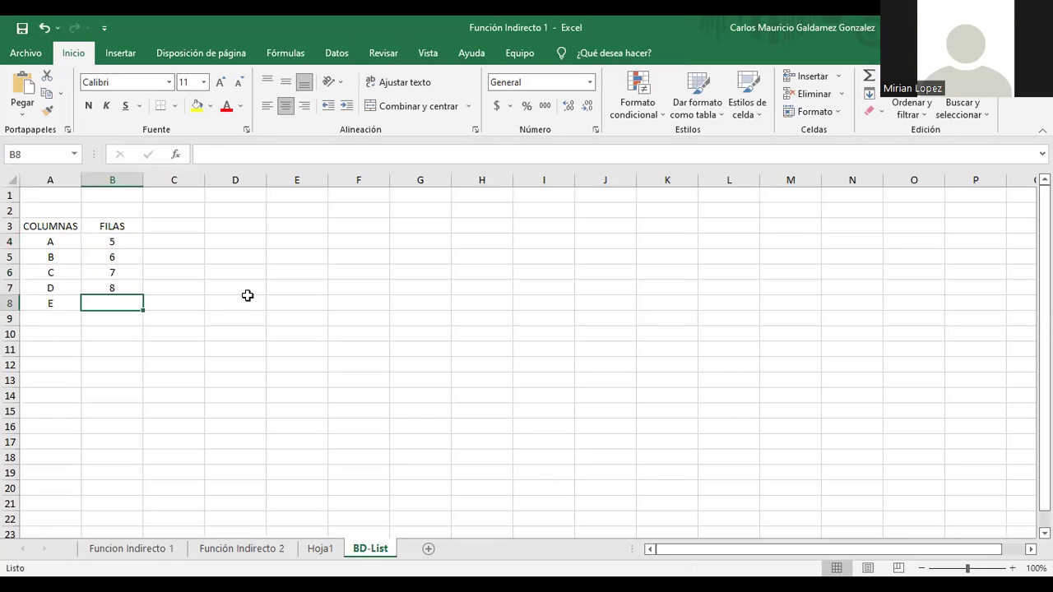
text(9)
key(Return)
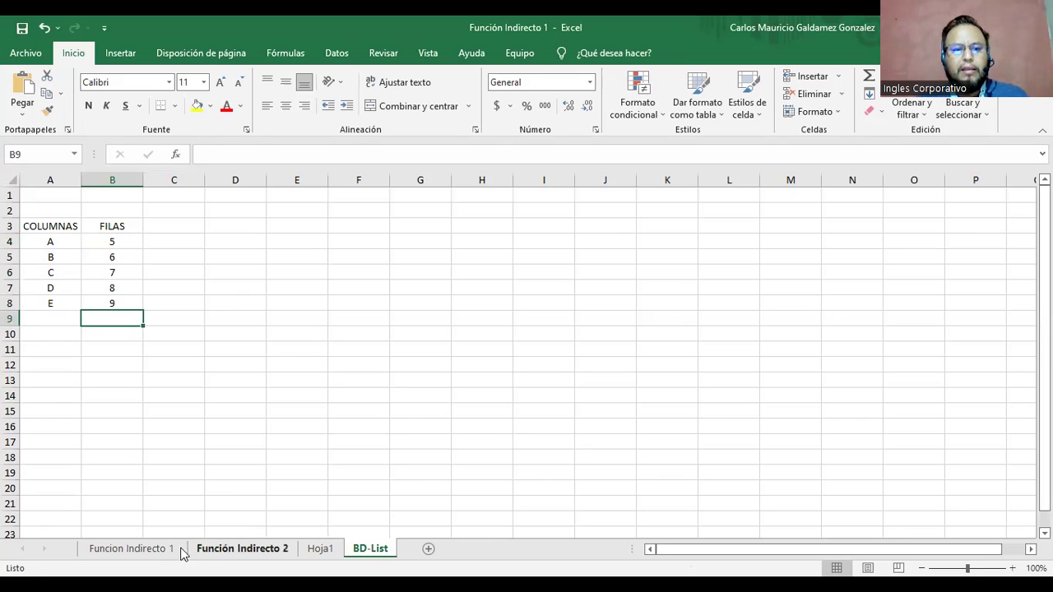
- Try to remove the existing validation from cells B1:B2 of Funcion Indirecto 1 by clearing validation circles
click(123, 548)
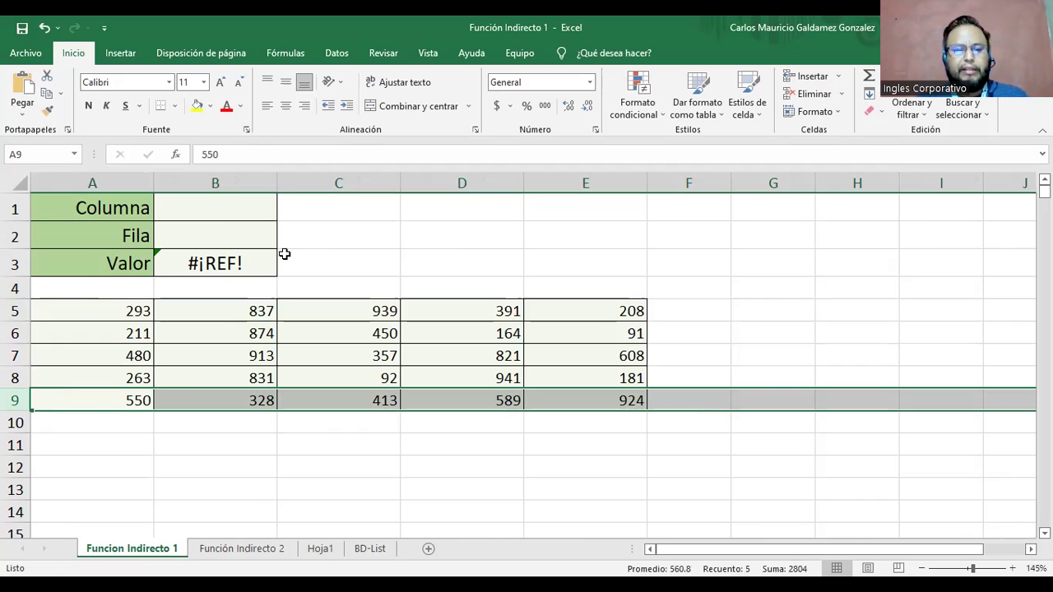
click(212, 210)
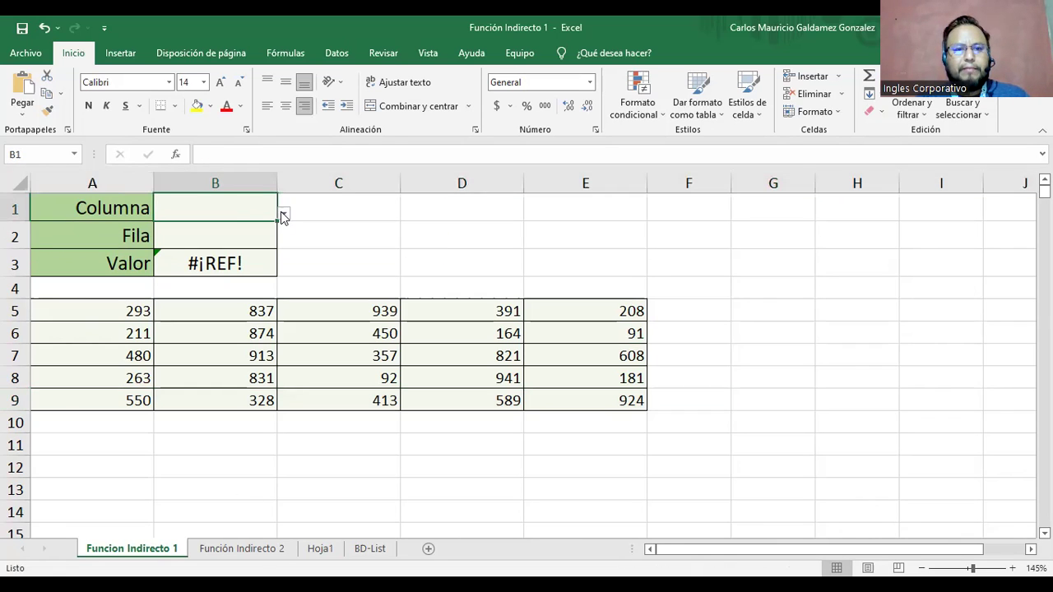
drag(212, 213, 213, 232)
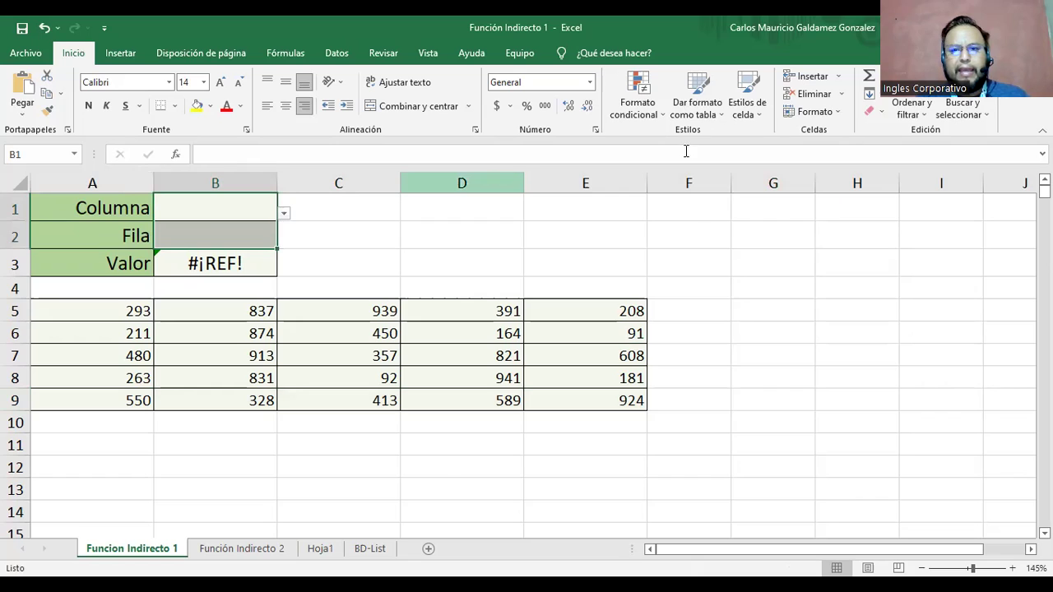
click(337, 54)
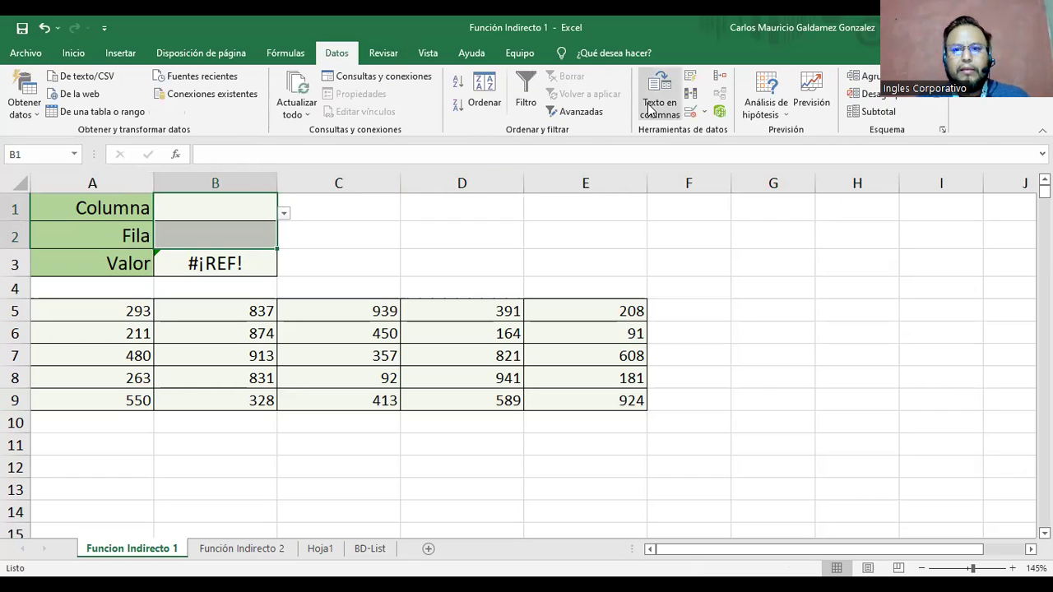
click(704, 113)
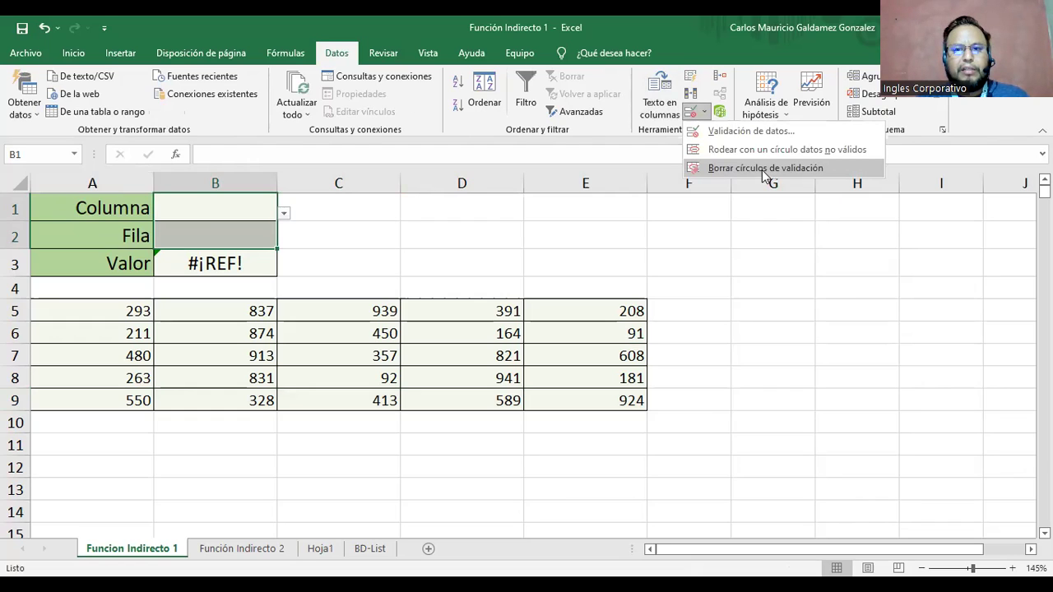
click(761, 170)
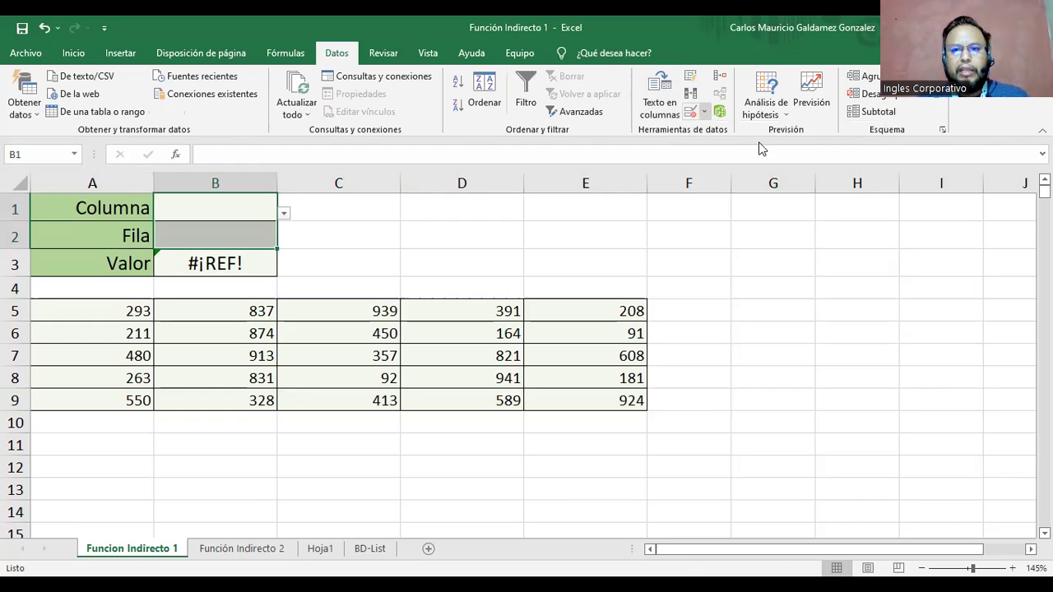
click(704, 113)
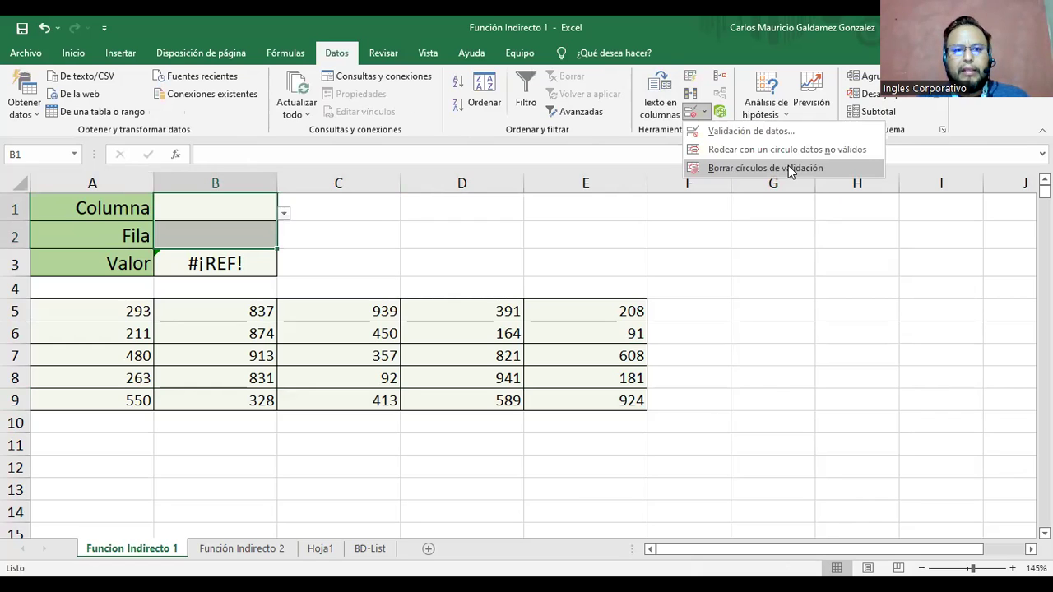
click(788, 168)
click(692, 118)
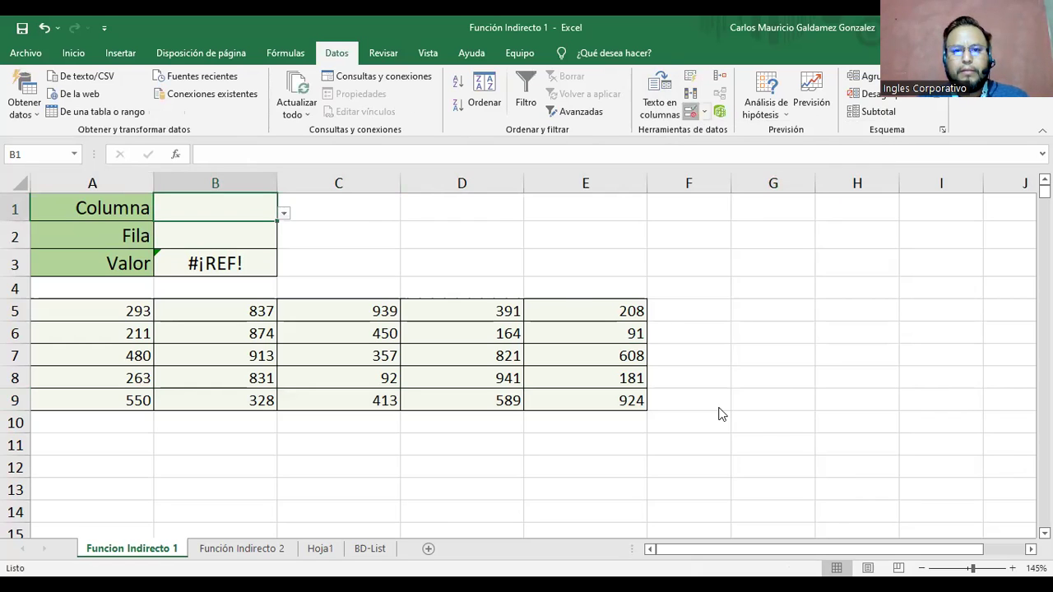
drag(728, 448, 703, 117)
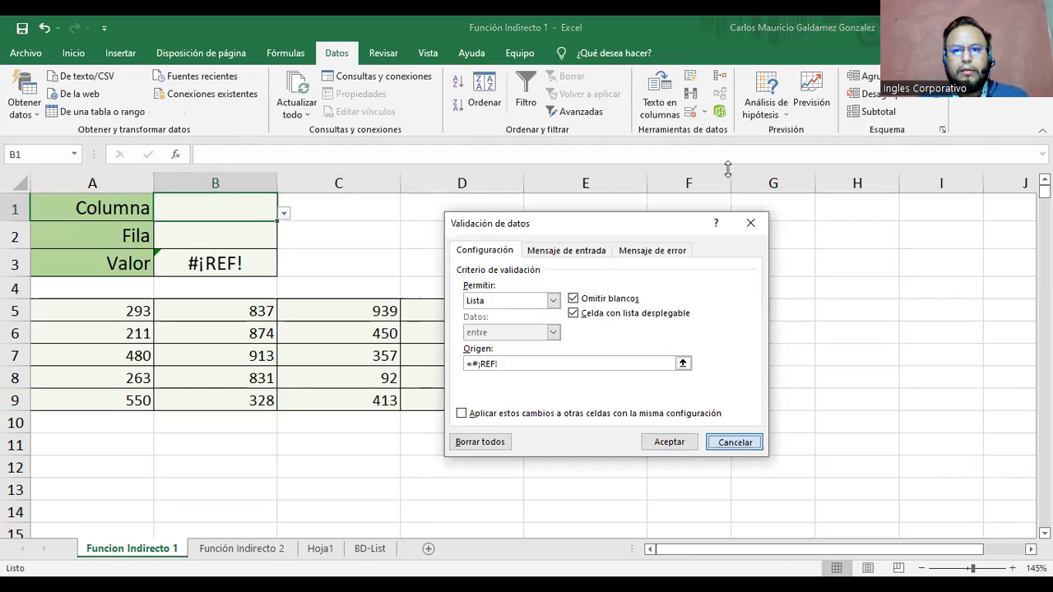
key(Escape)
- Clear all data validation settings from the Columna cell B1 and the Fila cell B2
click(704, 111)
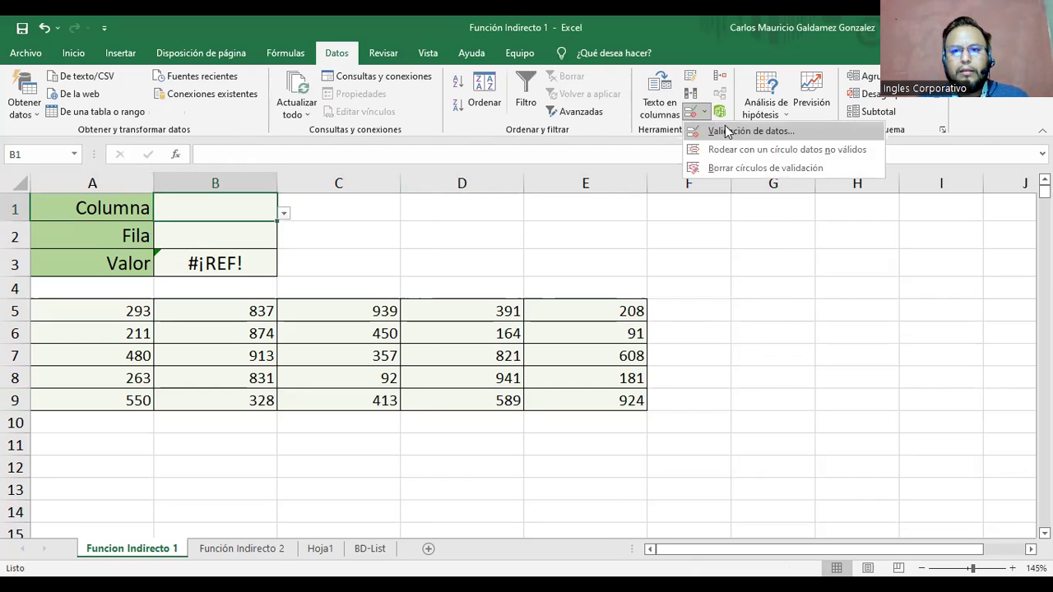
click(727, 133)
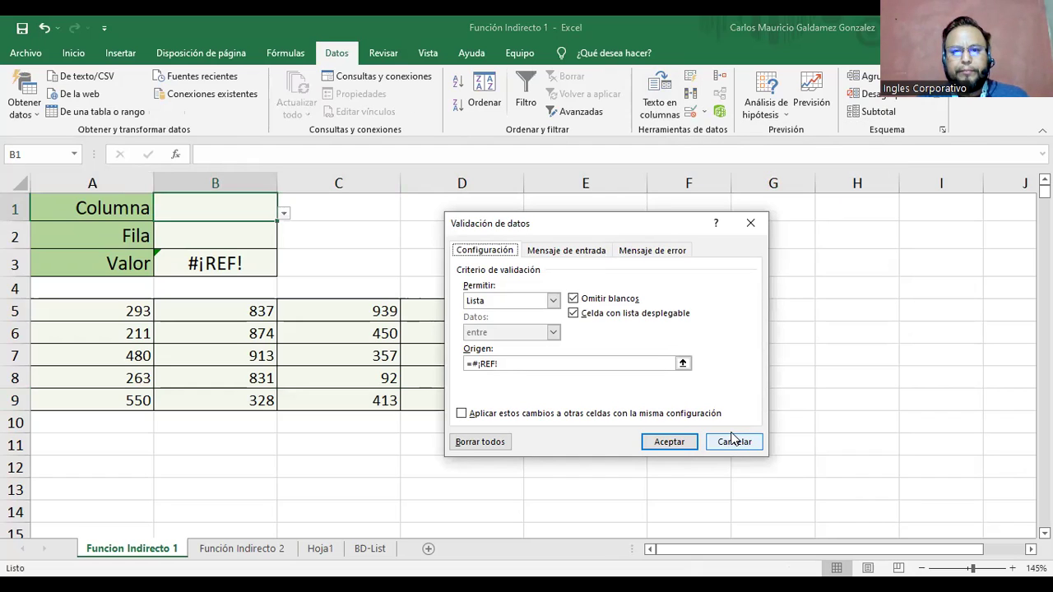
click(470, 445)
click(670, 440)
click(213, 233)
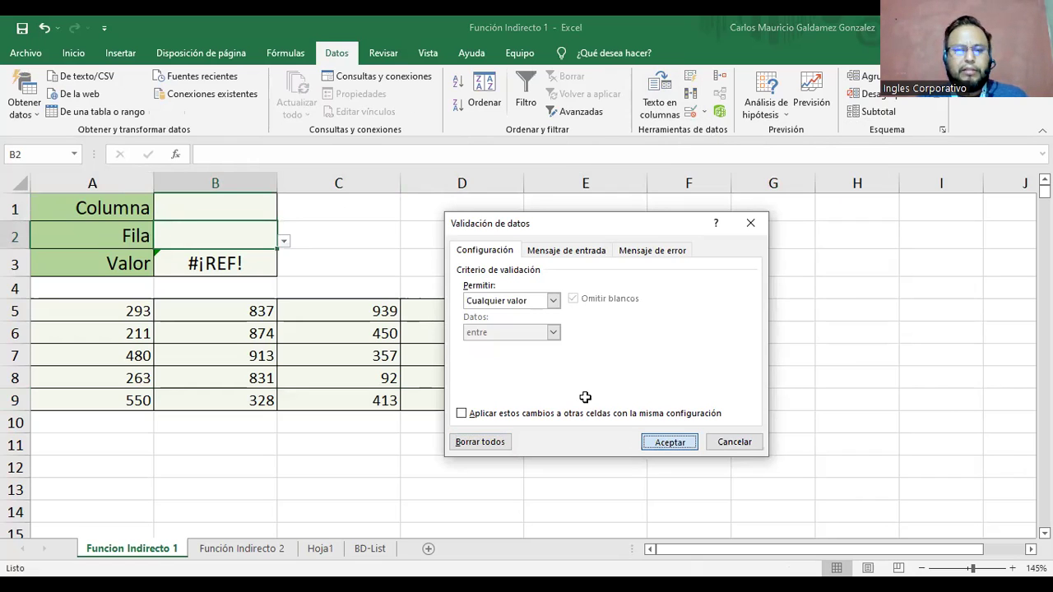
key(Return)
click(73, 54)
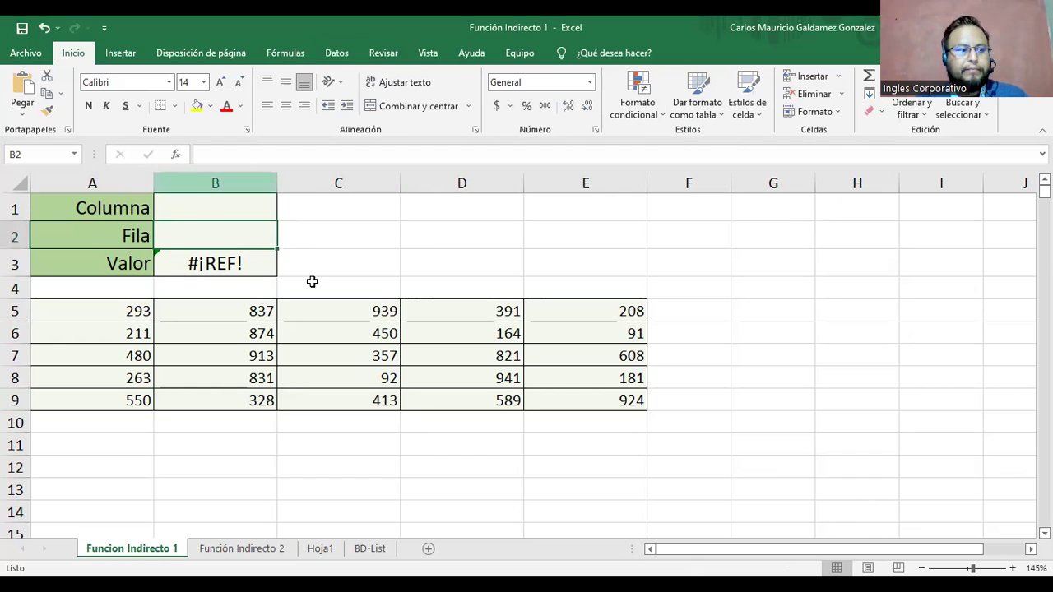
- Add list validation to the Columna cell B1 with the source ='BD-List'!$A$4:$A$8
click(187, 207)
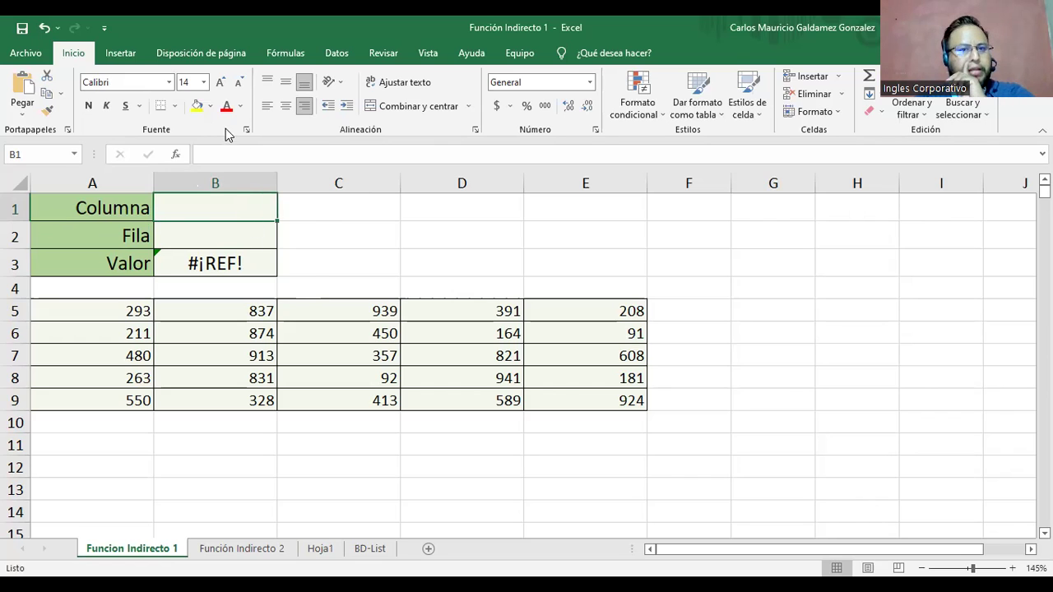
click(336, 54)
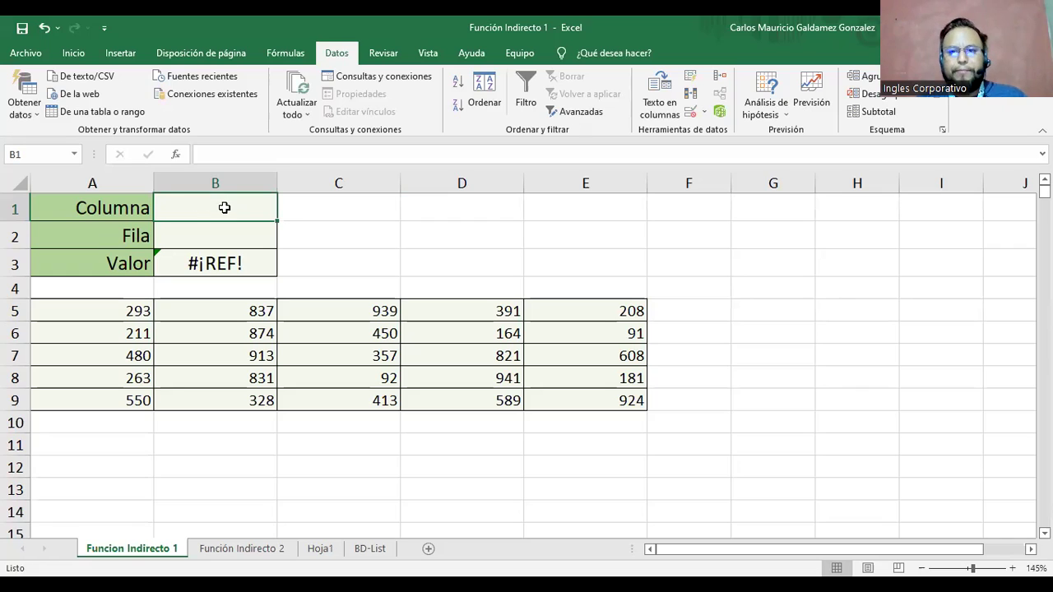
click(691, 118)
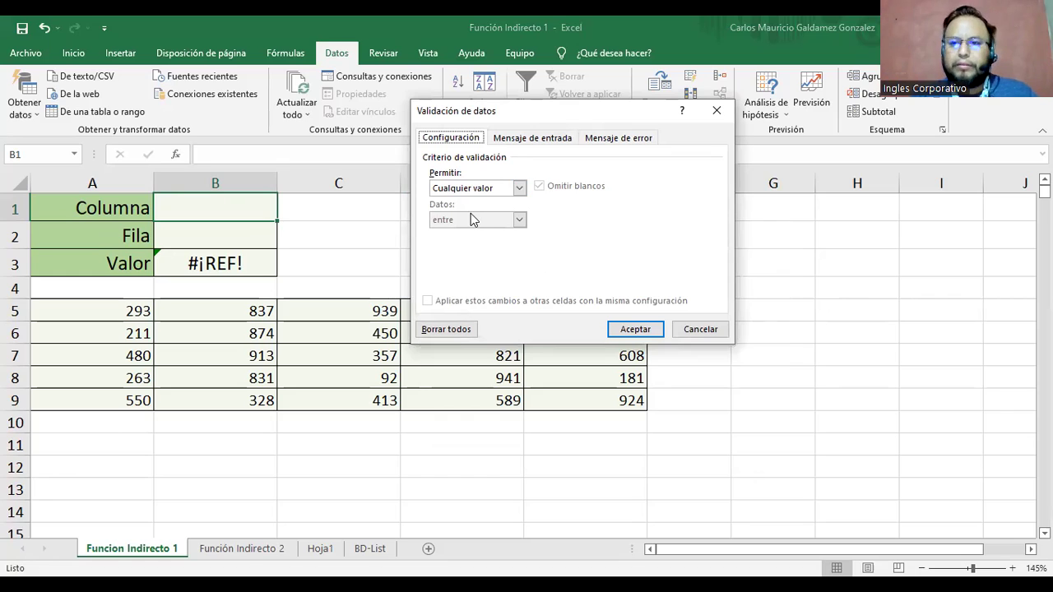
click(518, 189)
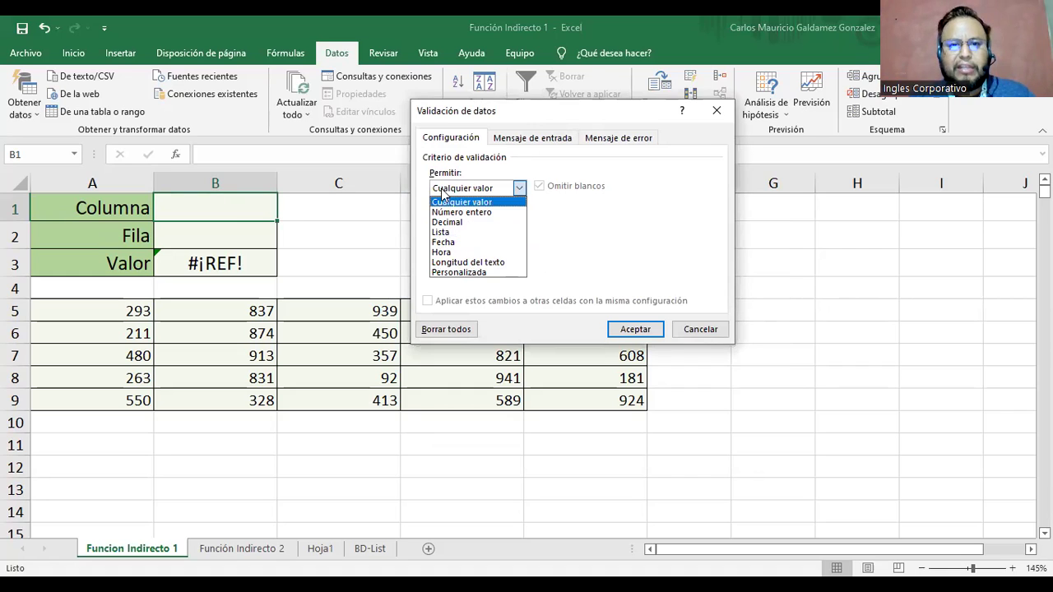
click(464, 232)
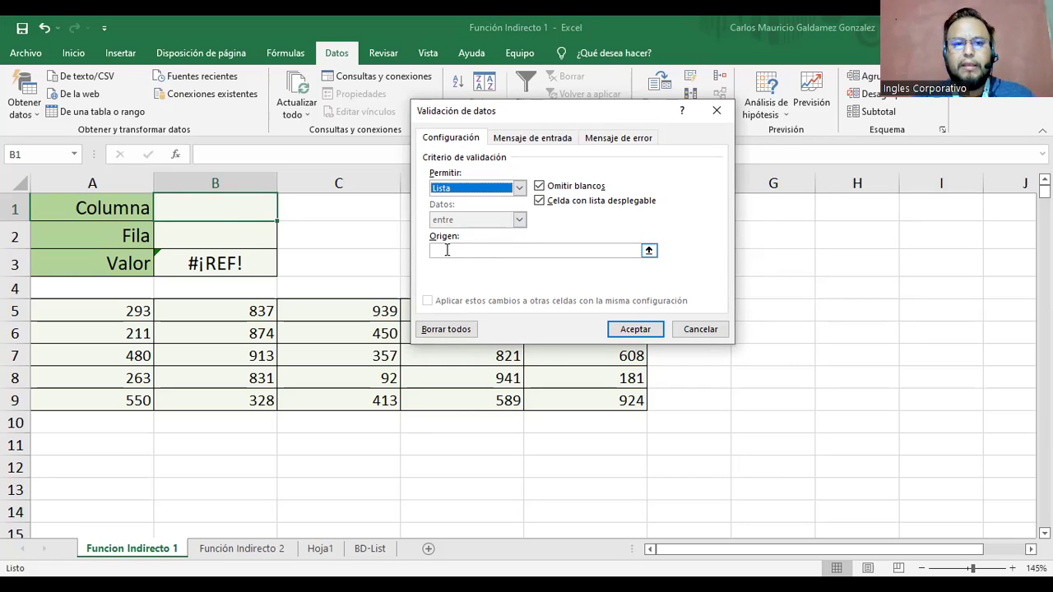
click(648, 251)
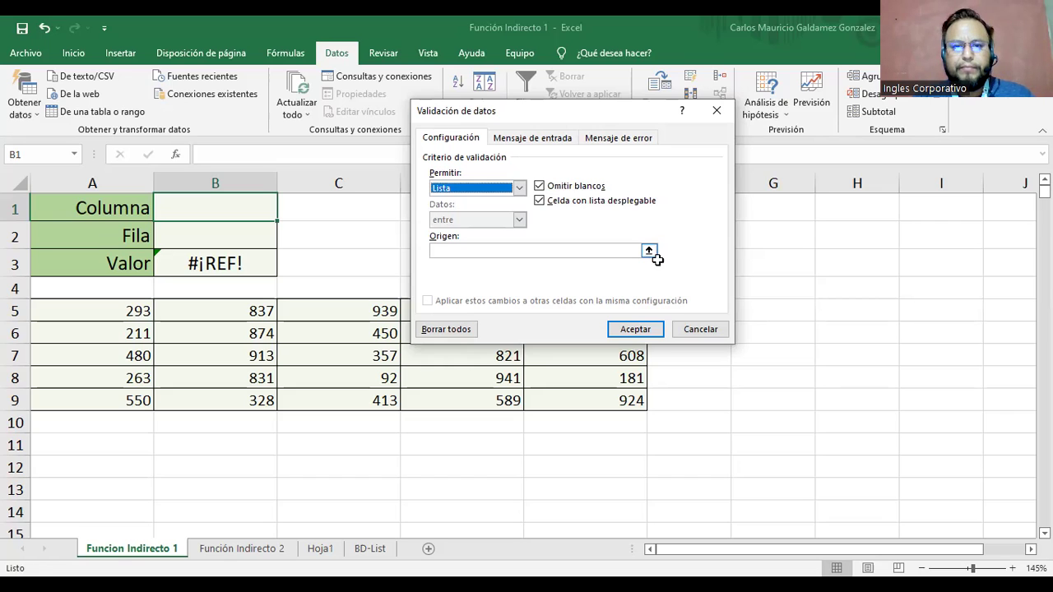
click(362, 551)
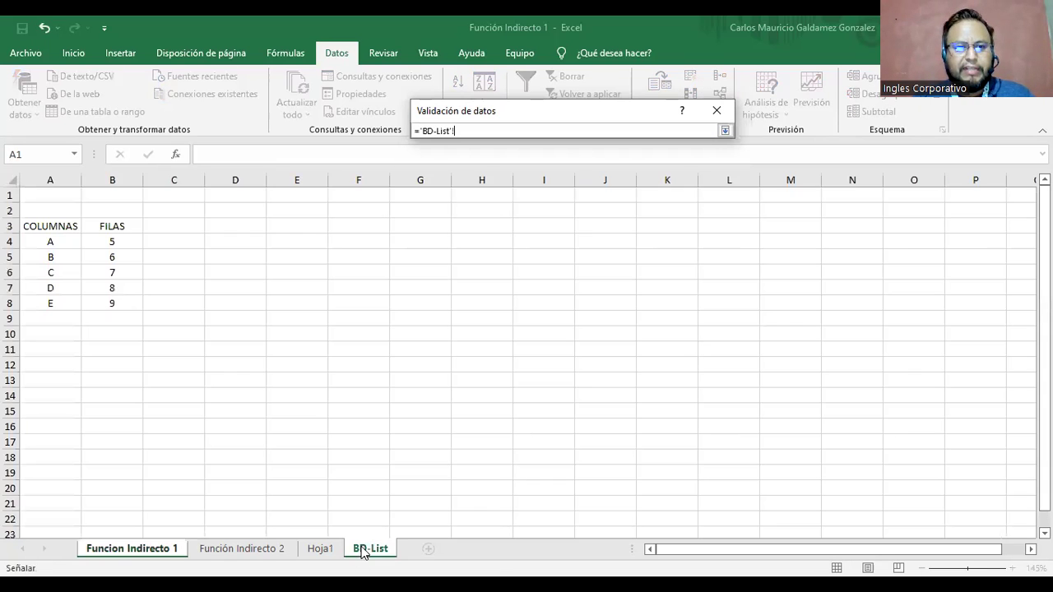
click(52, 244)
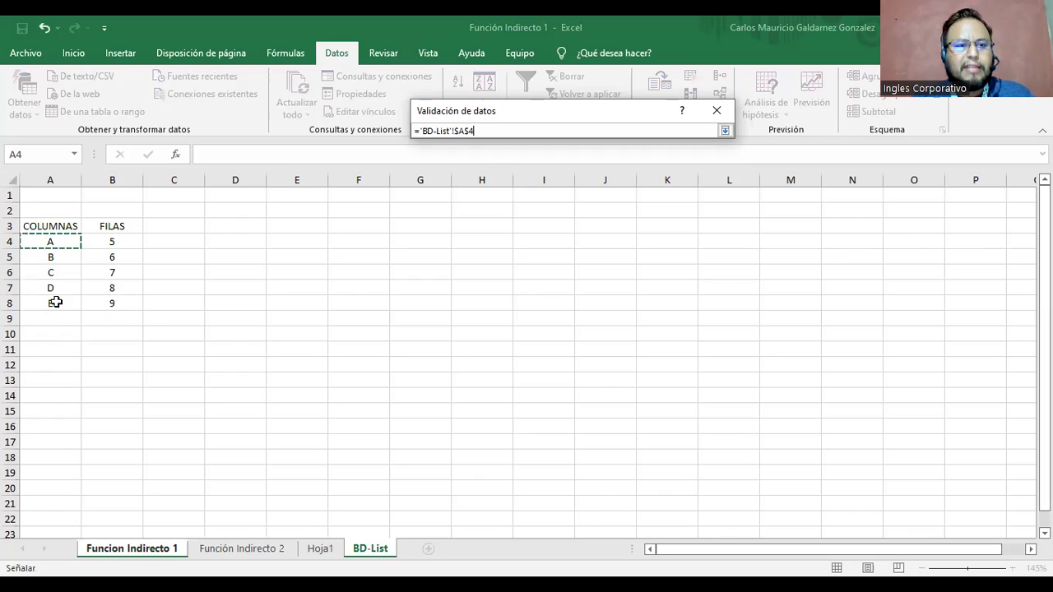
shift+click(55, 304)
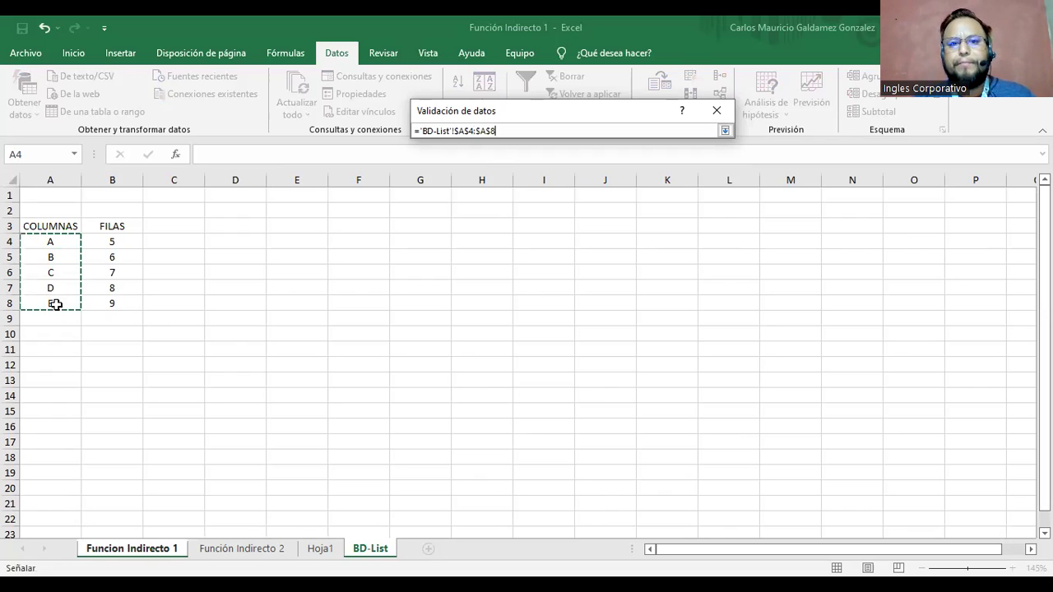
click(724, 131)
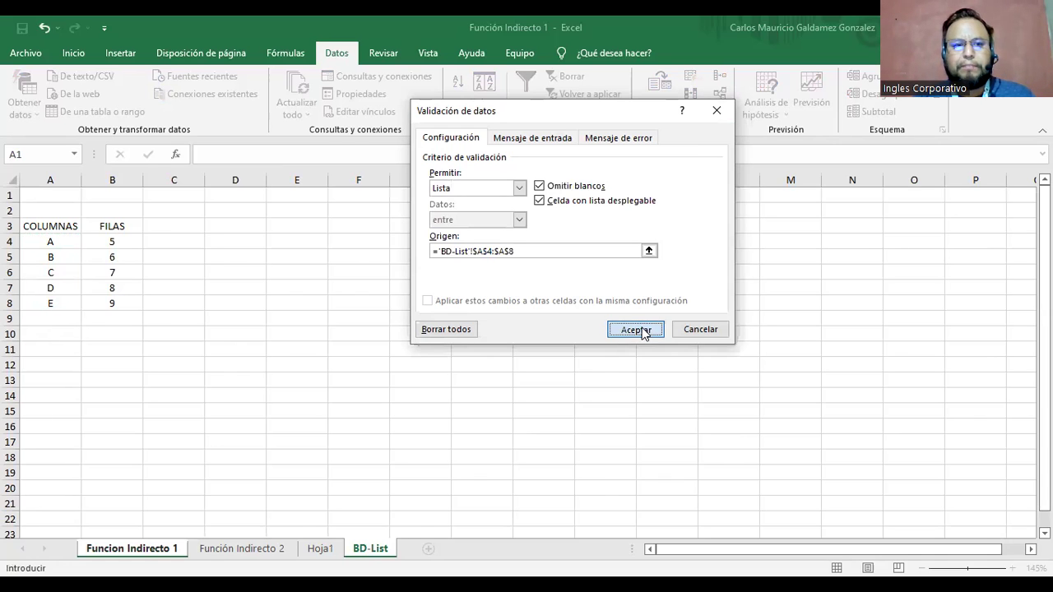
click(637, 327)
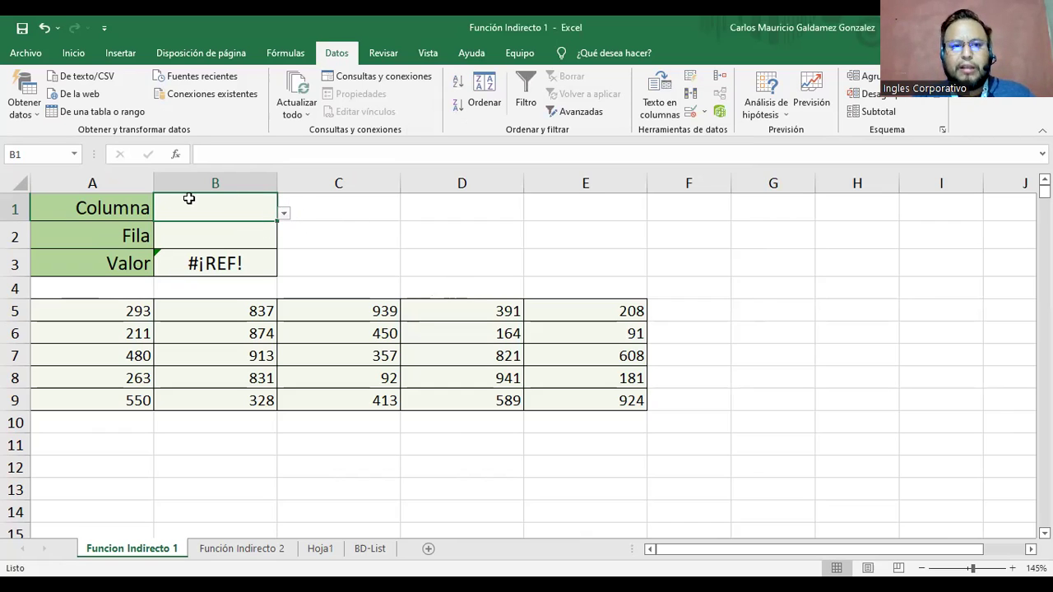
- Compare B1 with B2 and several empty cells to see where the drop-down arrow appears, and inspect the formula in B3
click(261, 240)
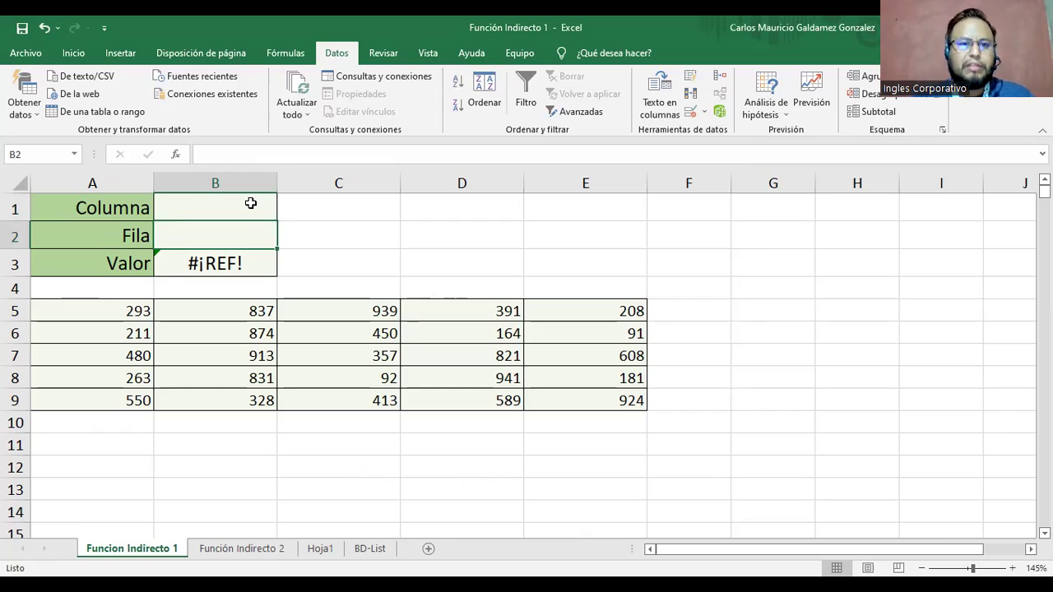
click(251, 203)
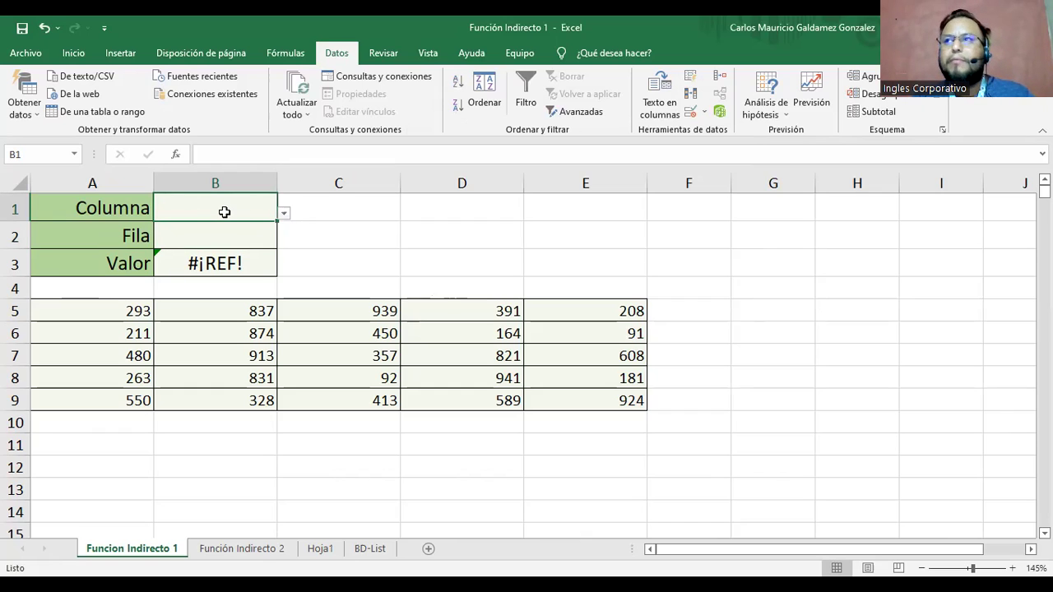
click(344, 213)
click(515, 246)
click(635, 271)
click(712, 289)
click(735, 427)
click(298, 488)
click(201, 460)
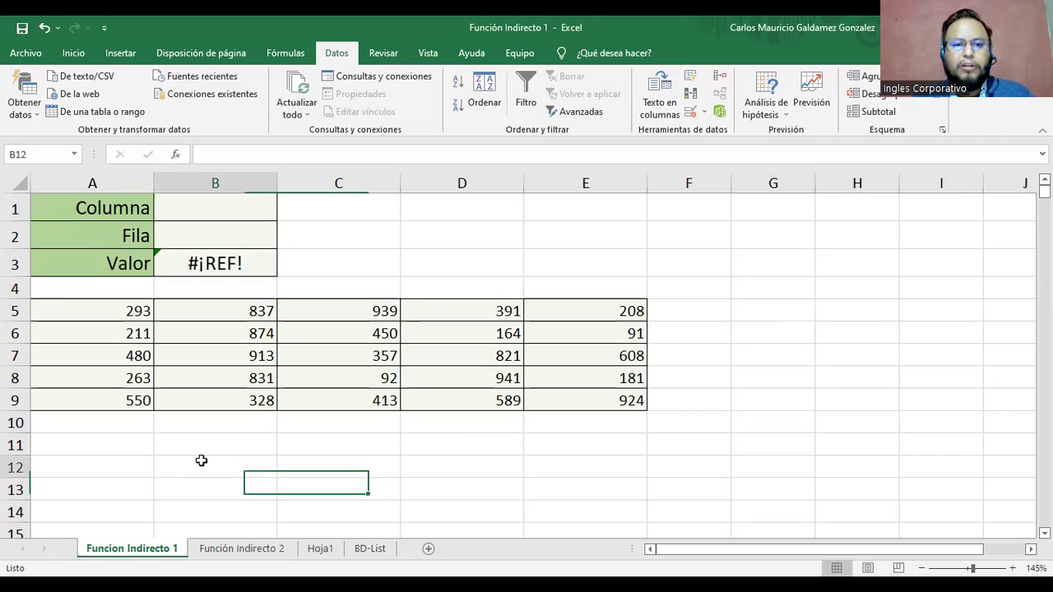
click(243, 205)
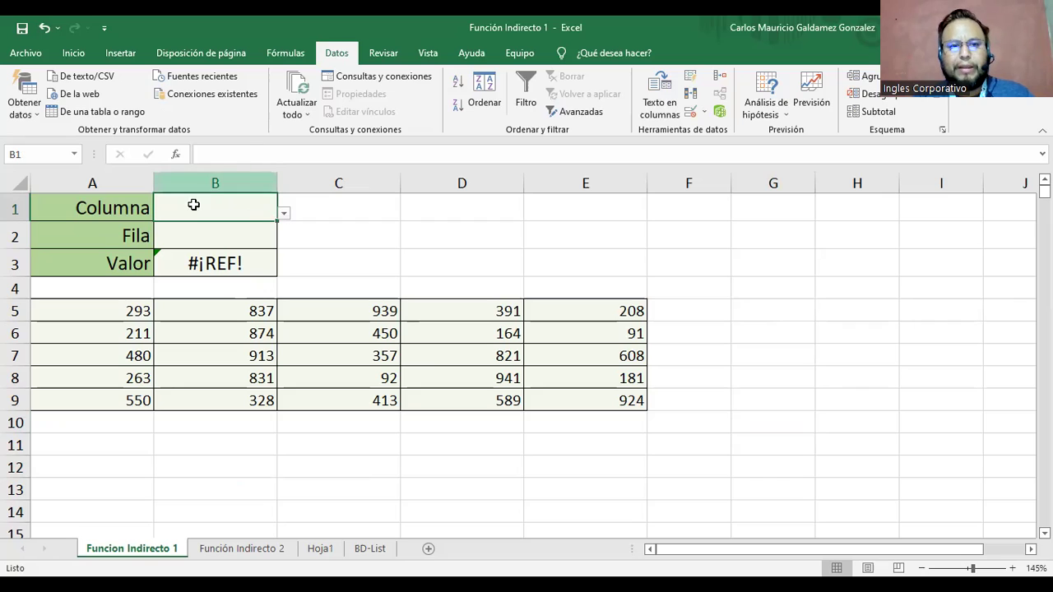
click(203, 264)
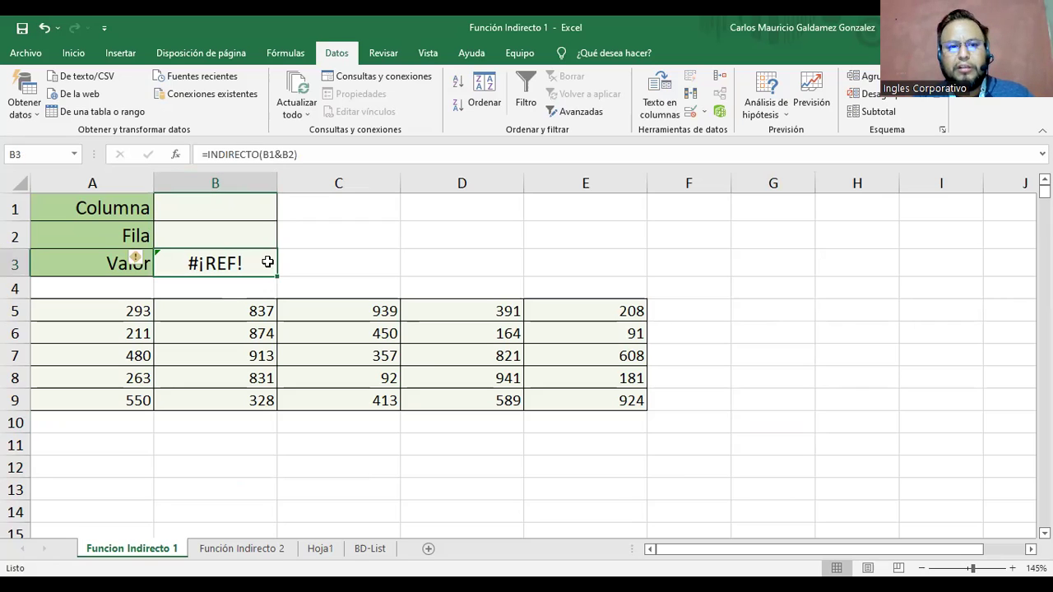
- Choose A from the drop-down list of the Columna cell B1
click(204, 217)
click(286, 213)
click(285, 212)
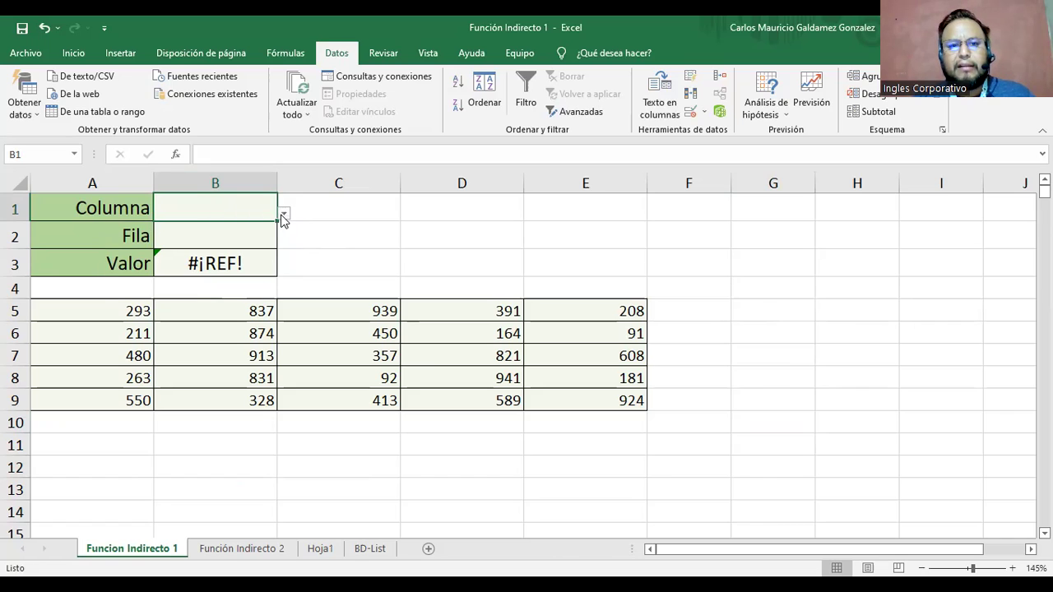
click(284, 215)
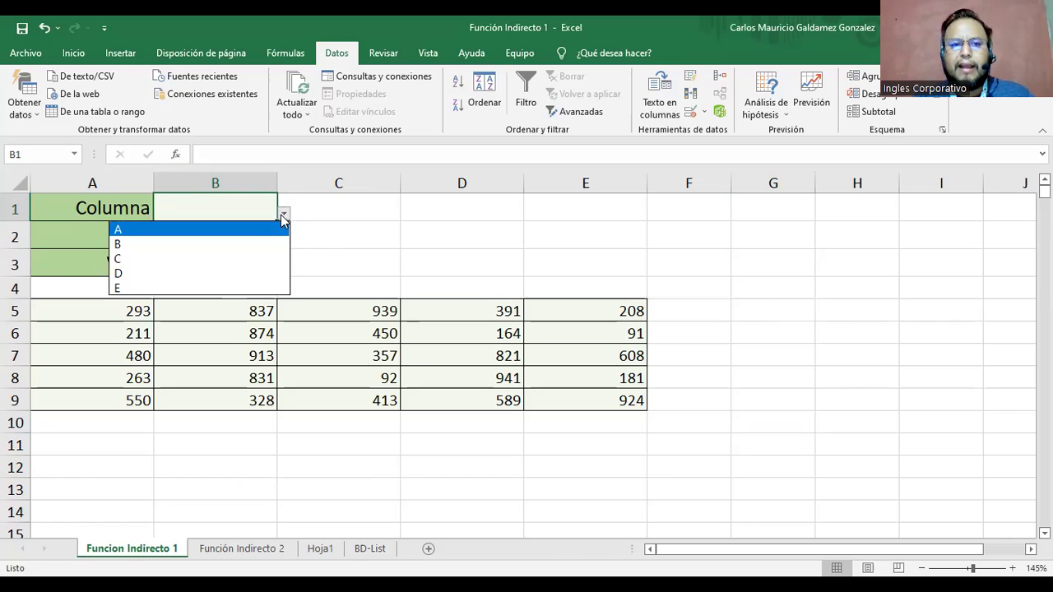
click(160, 232)
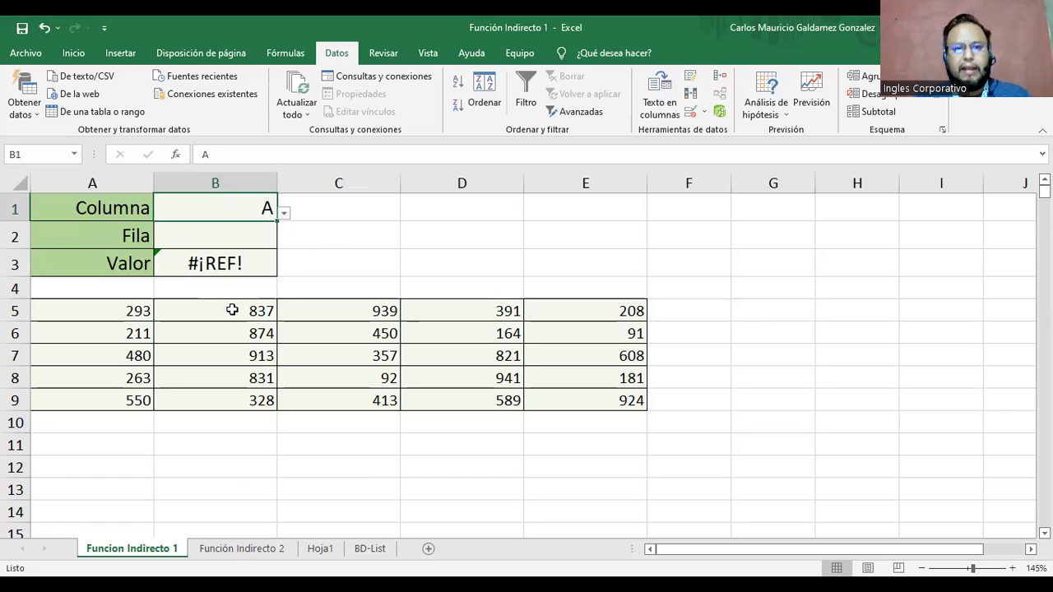
- Add list validation to the Fila cell B2 with the source ='BD-List'!$B$4:$B$8
click(213, 238)
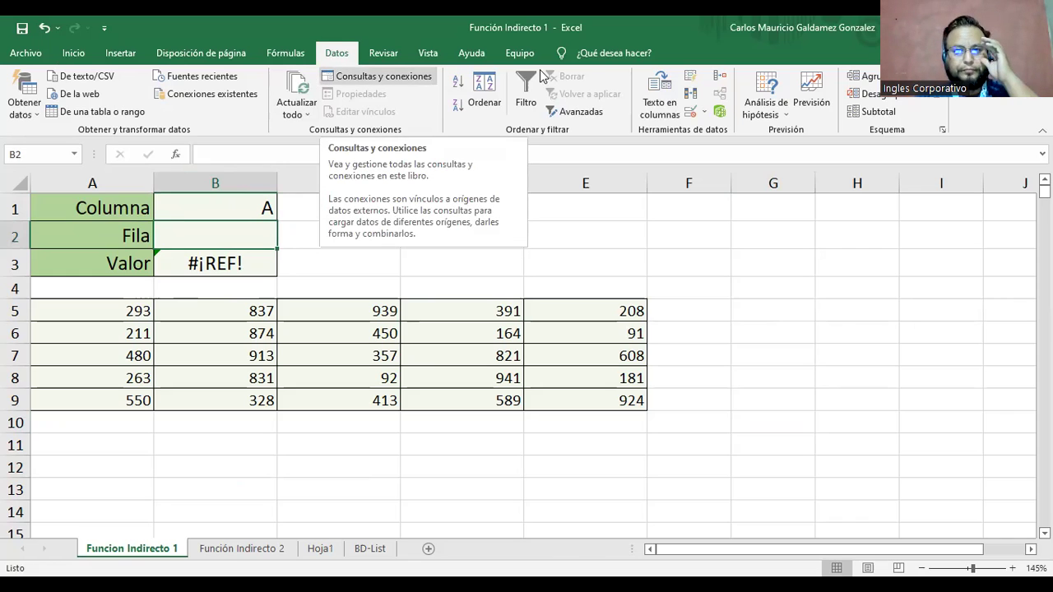
click(690, 114)
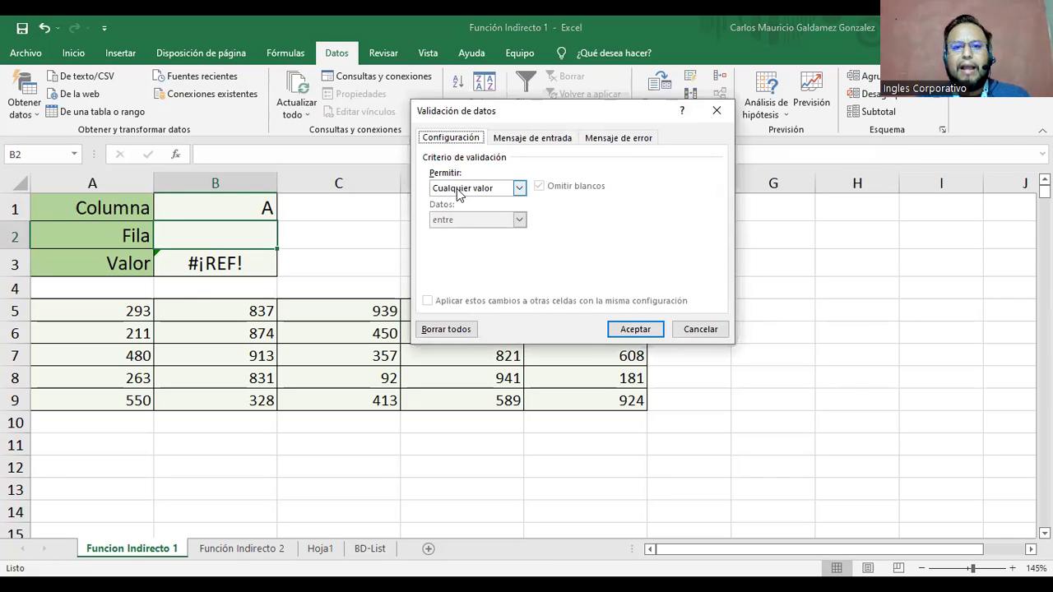
click(463, 194)
click(464, 236)
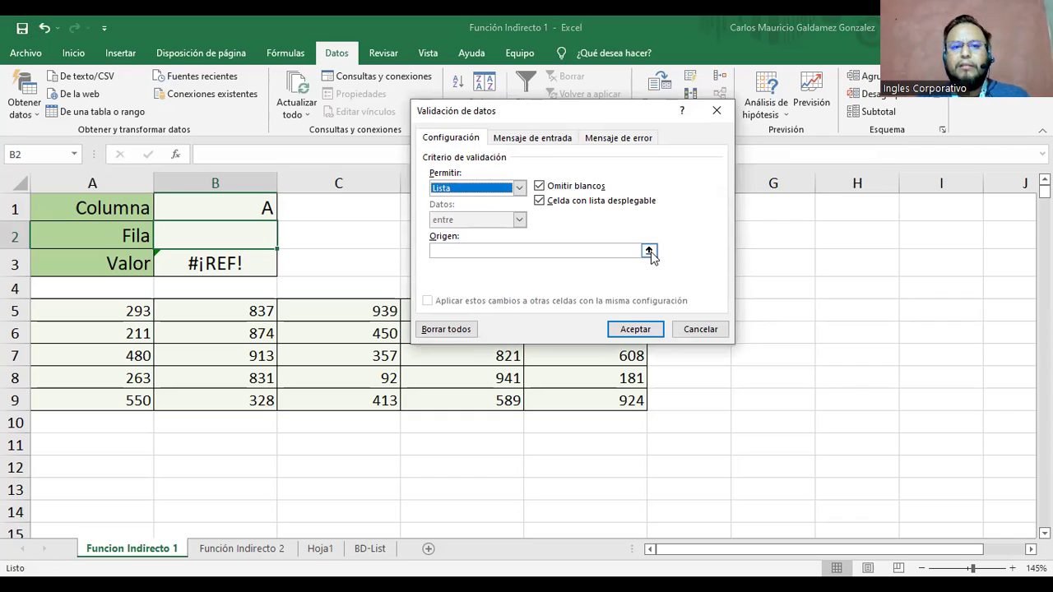
click(649, 251)
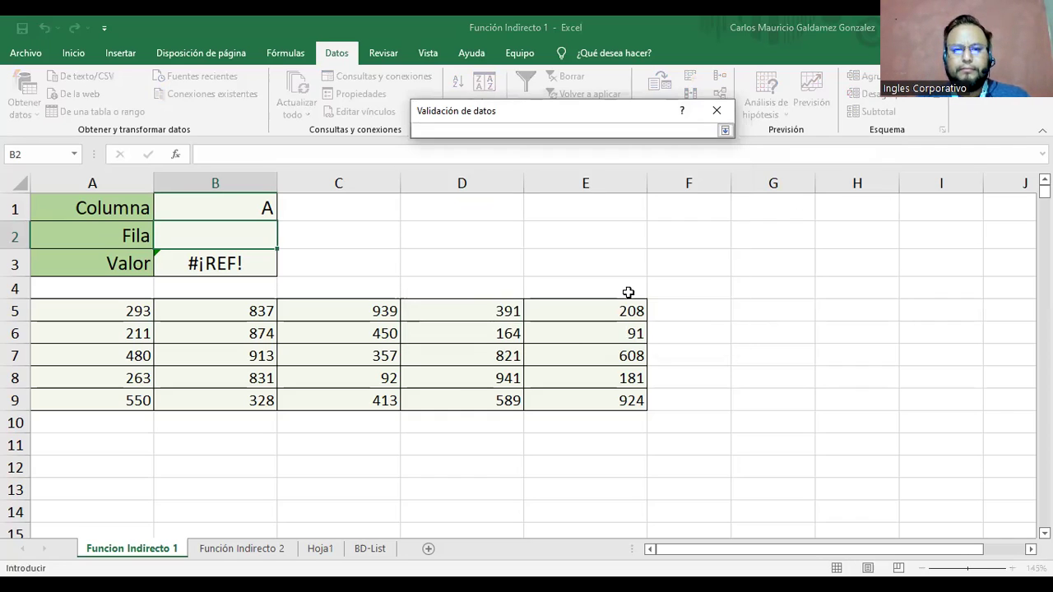
click(370, 549)
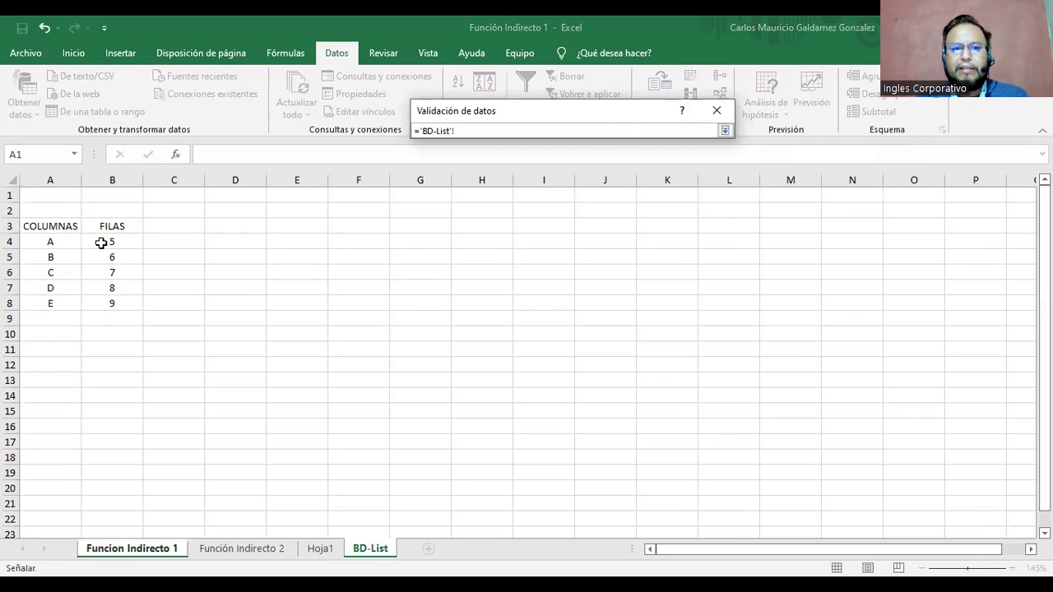
click(101, 241)
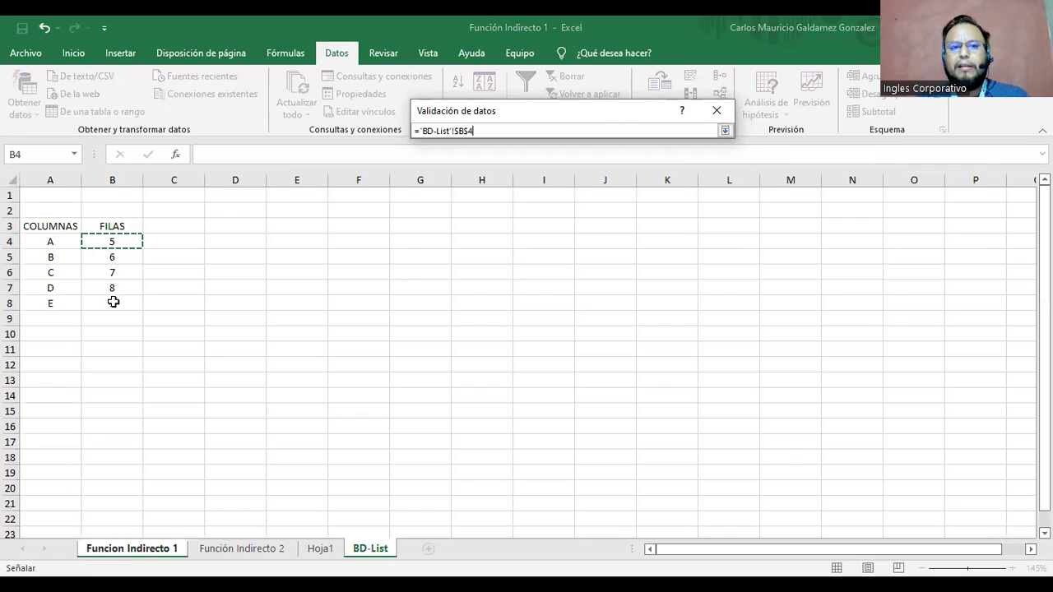
drag(112, 242, 114, 302)
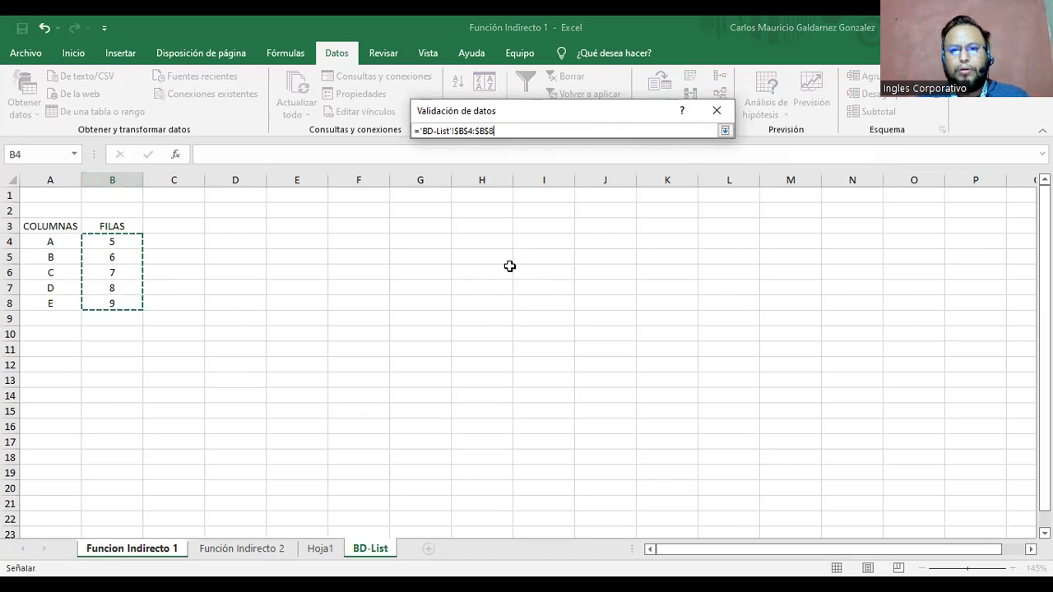
click(725, 131)
click(632, 336)
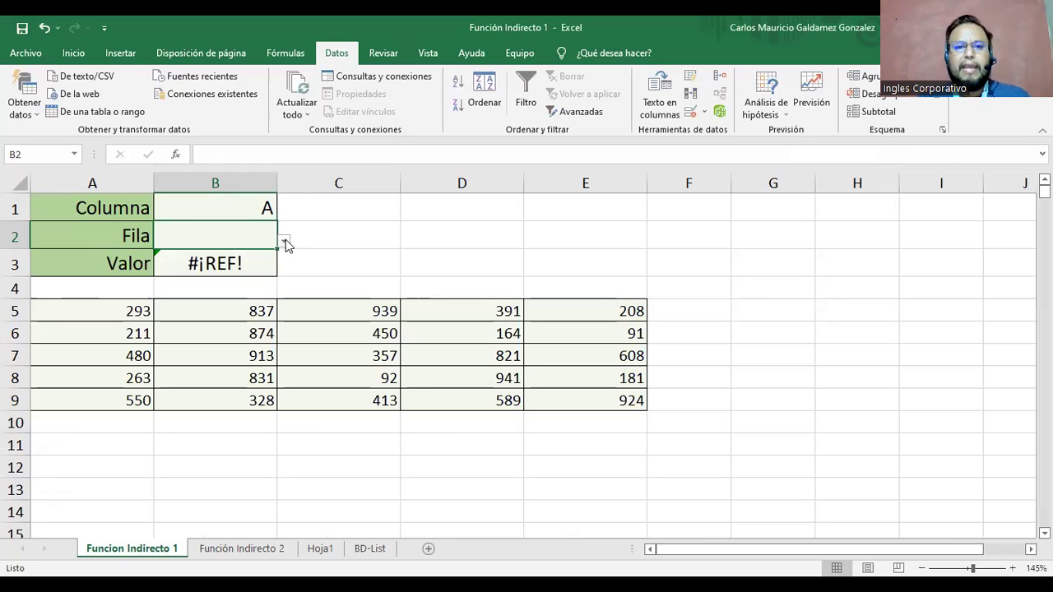
- Test the Fila drop-down list in B2 by choosing 7 and then 5
click(284, 244)
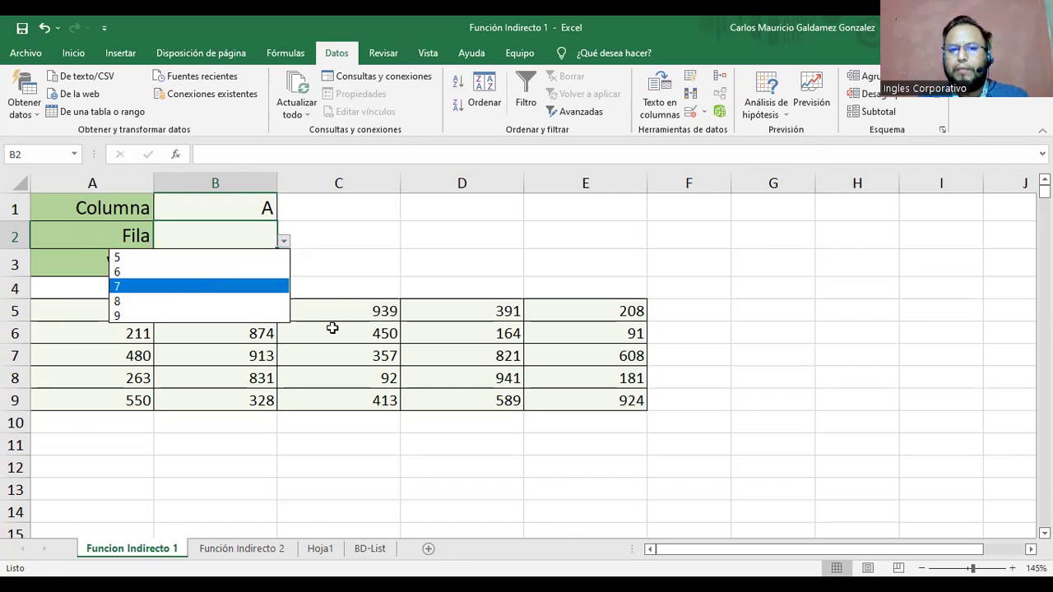
key(Return)
click(286, 243)
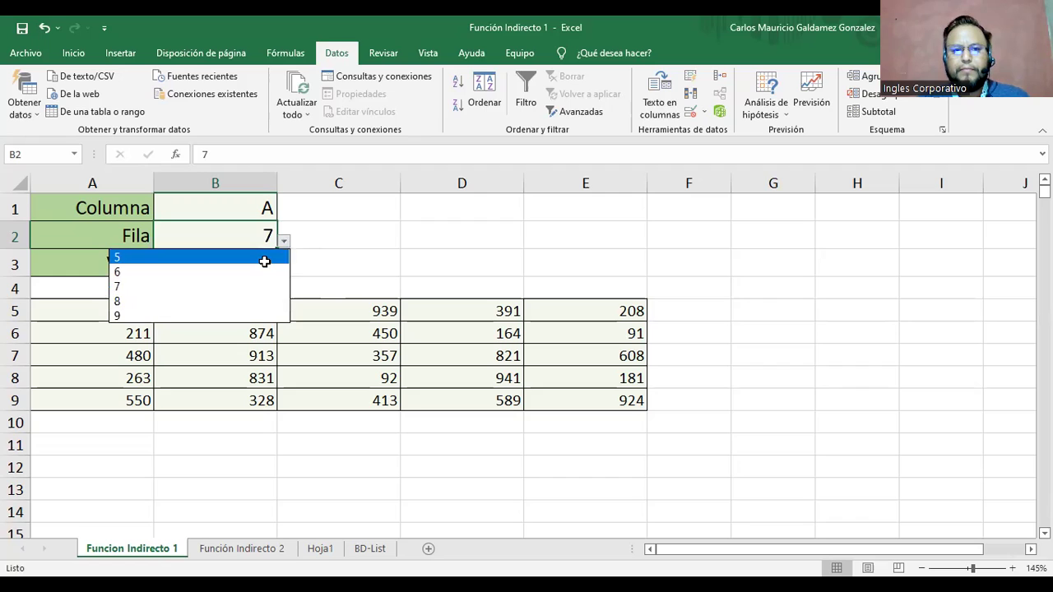
click(265, 258)
- Test the Columna drop-down list in B1 by choosing C and then B
click(280, 207)
click(274, 211)
click(284, 213)
click(257, 251)
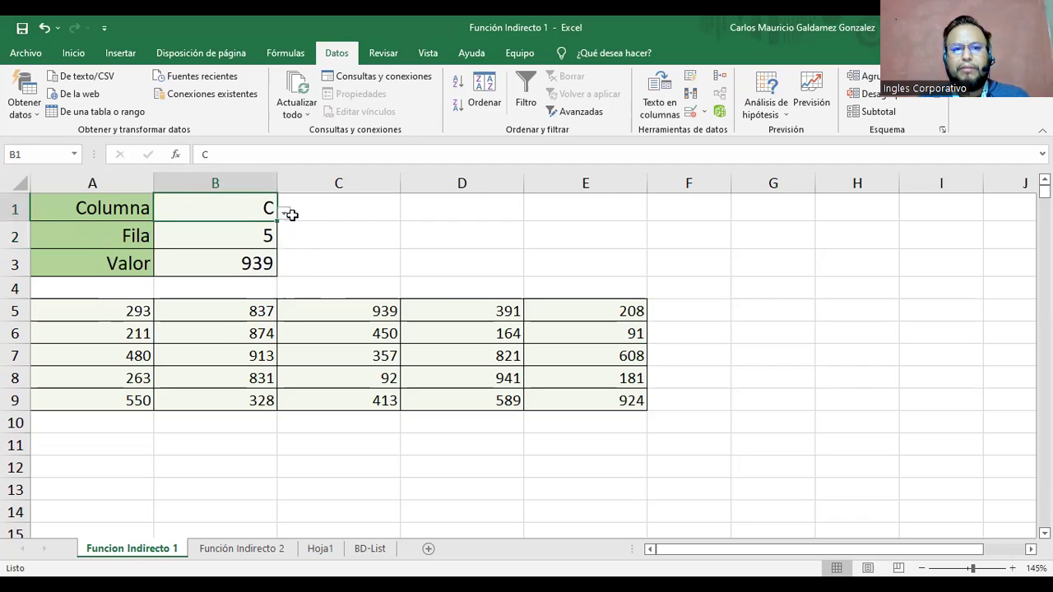
click(284, 213)
click(179, 240)
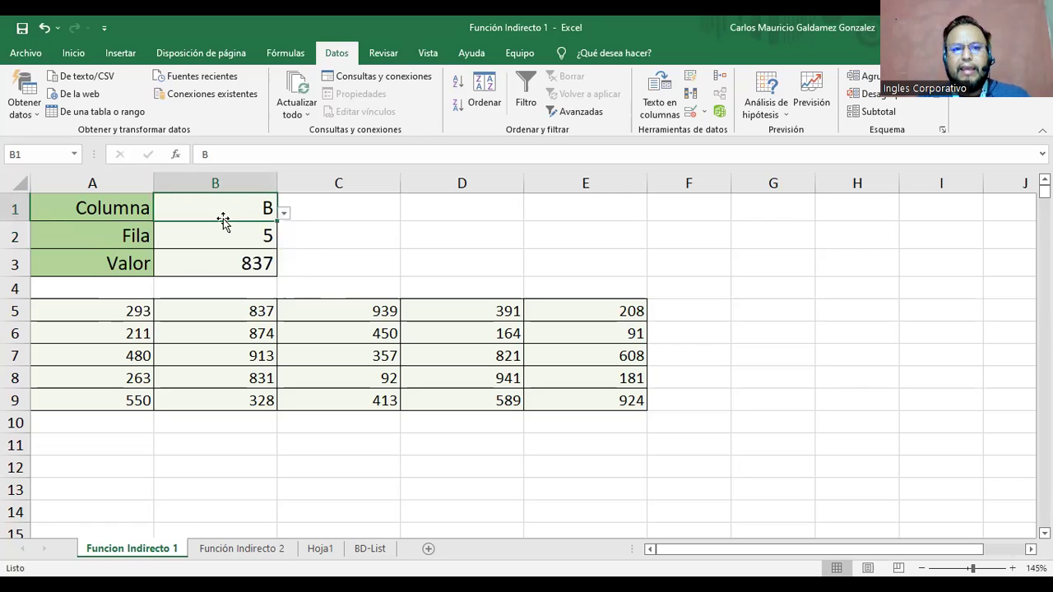
- Look over the Valor cell B3 and the table of numbers in A5:E9
click(208, 266)
click(103, 311)
drag(143, 360, 587, 421)
drag(128, 321, 555, 402)
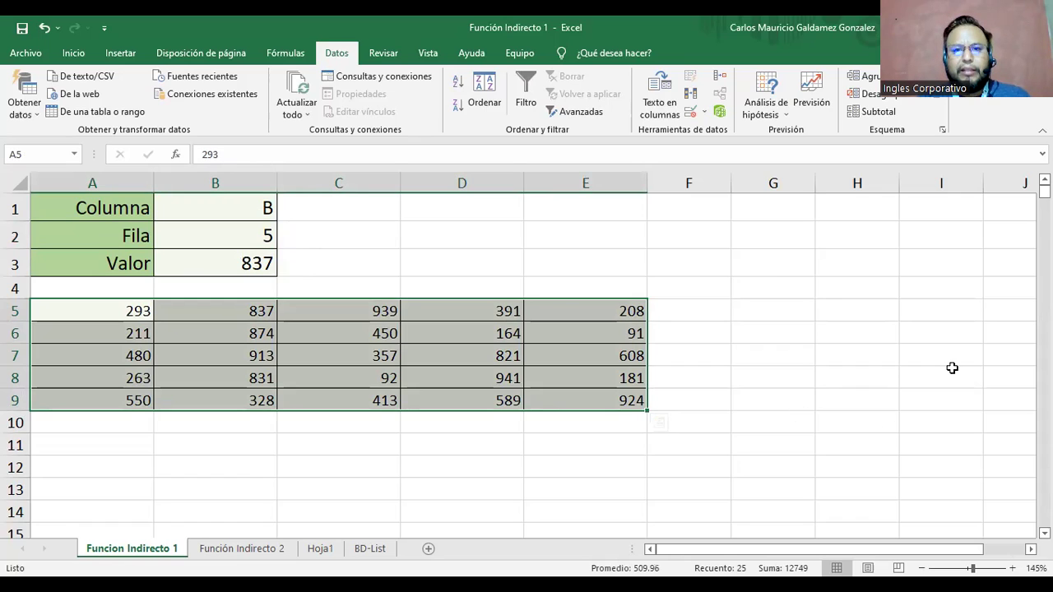
key(Up)
key(Up)
key(Right)
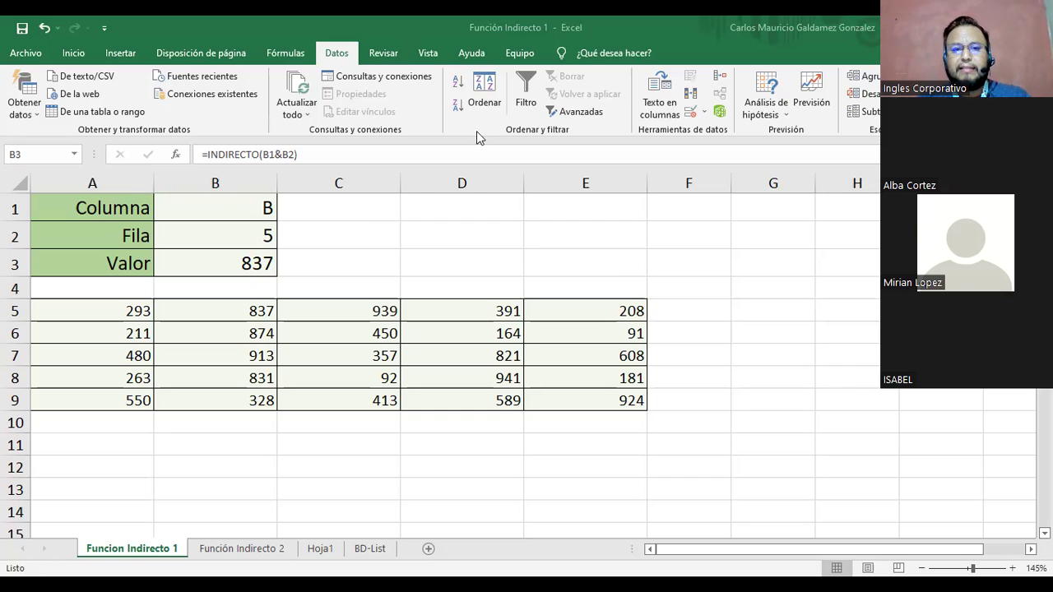
- Examine the B1 and B2 references in the Valor cell's INDIRECTO formula and leave the formula as it is
click(229, 265)
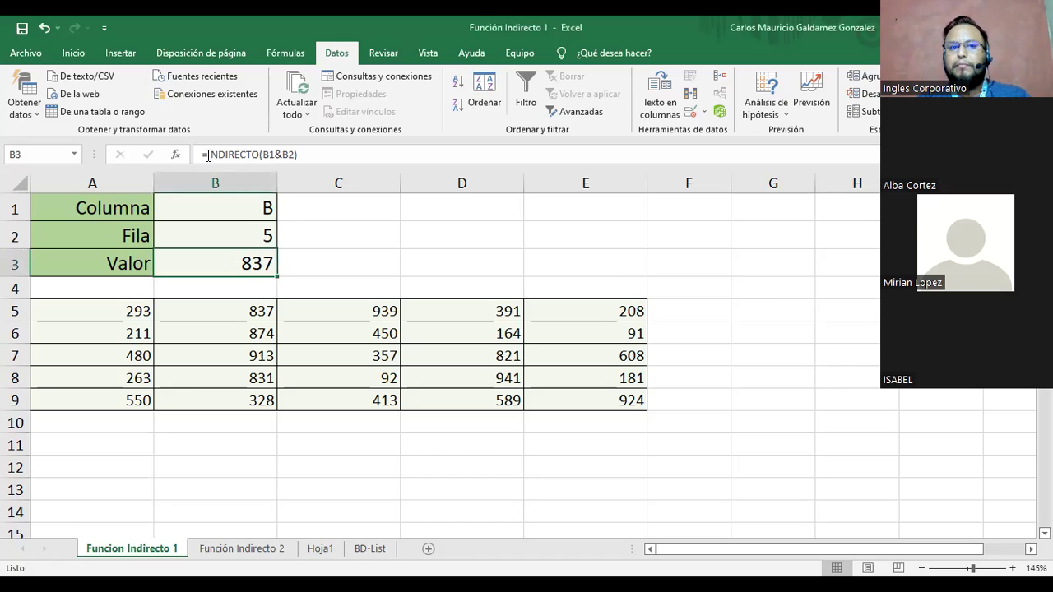
double_click(268, 155)
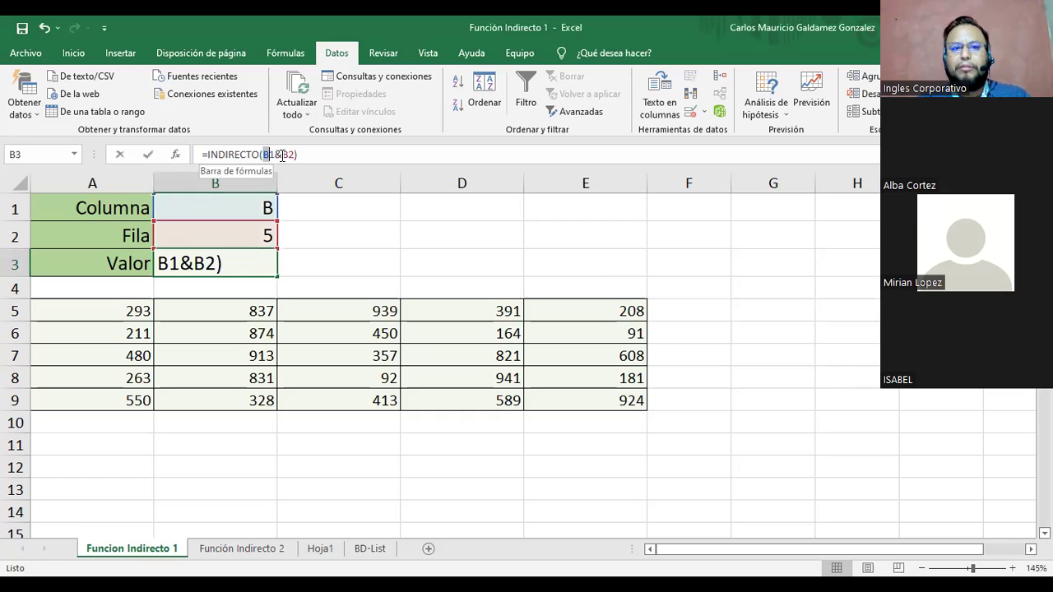
double_click(285, 155)
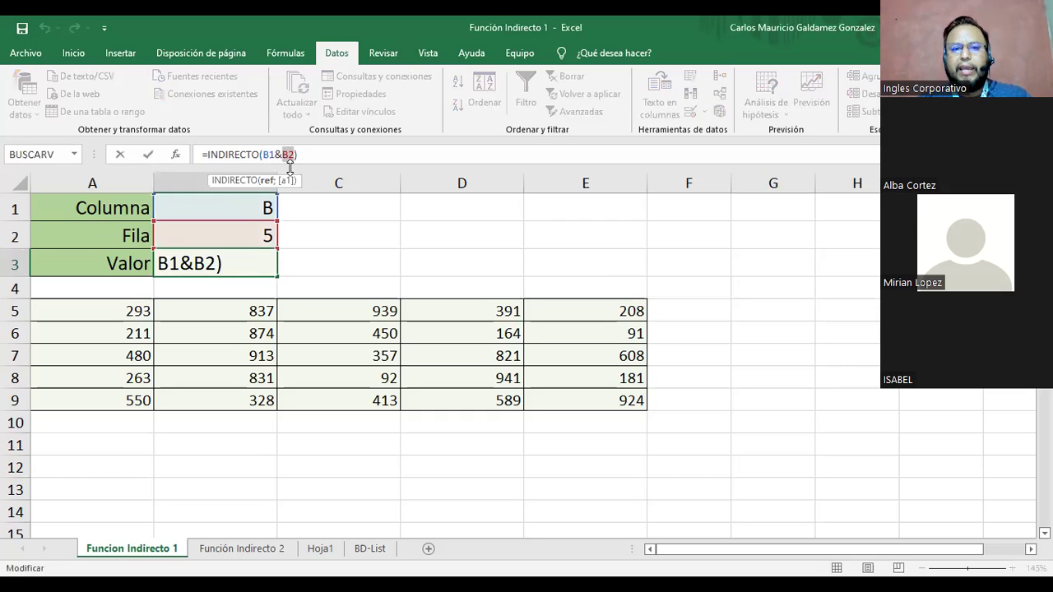
double_click(266, 155)
double_click(289, 155)
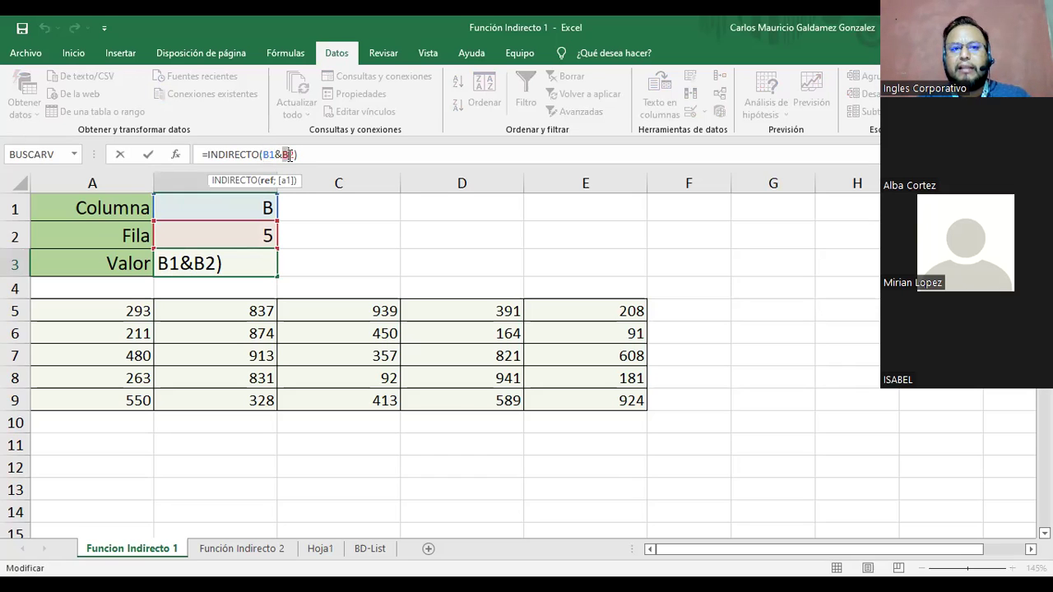
click(208, 154)
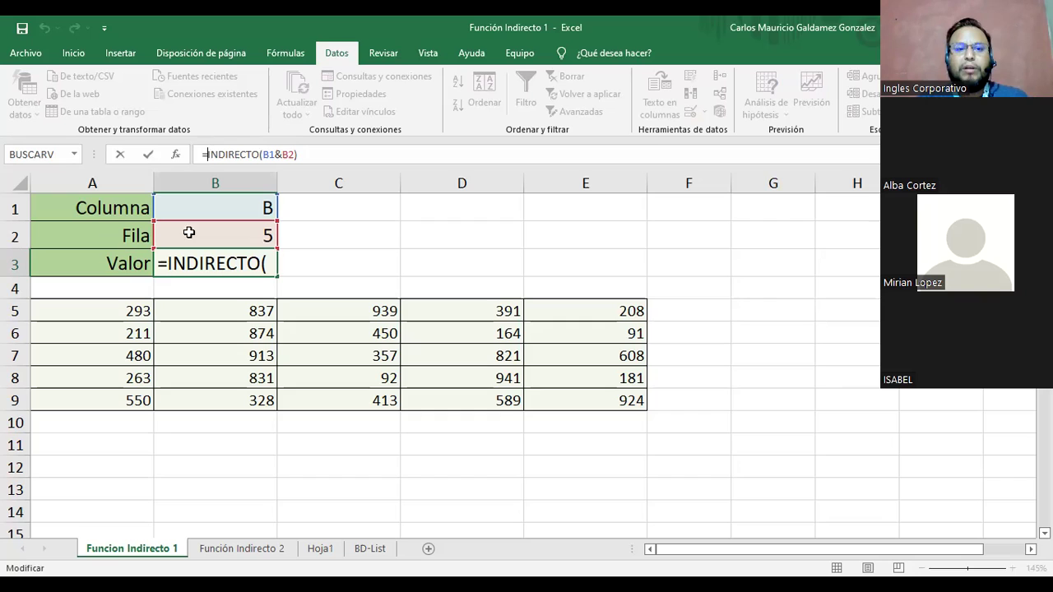
click(110, 311)
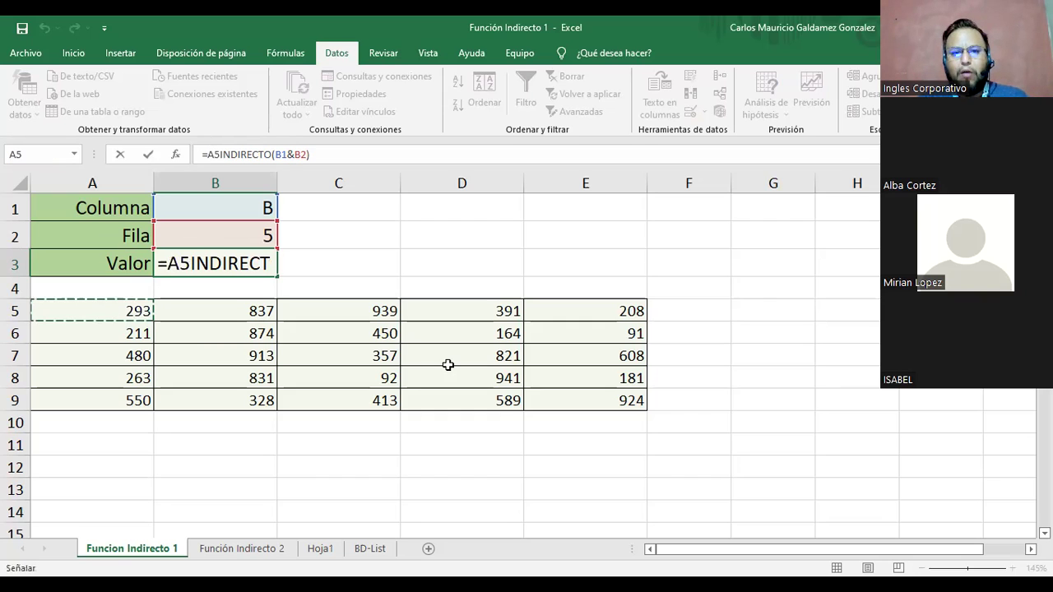
key(Escape)
- Move the number table A5:E9 three rows down to A8:E12
drag(124, 302, 607, 412)
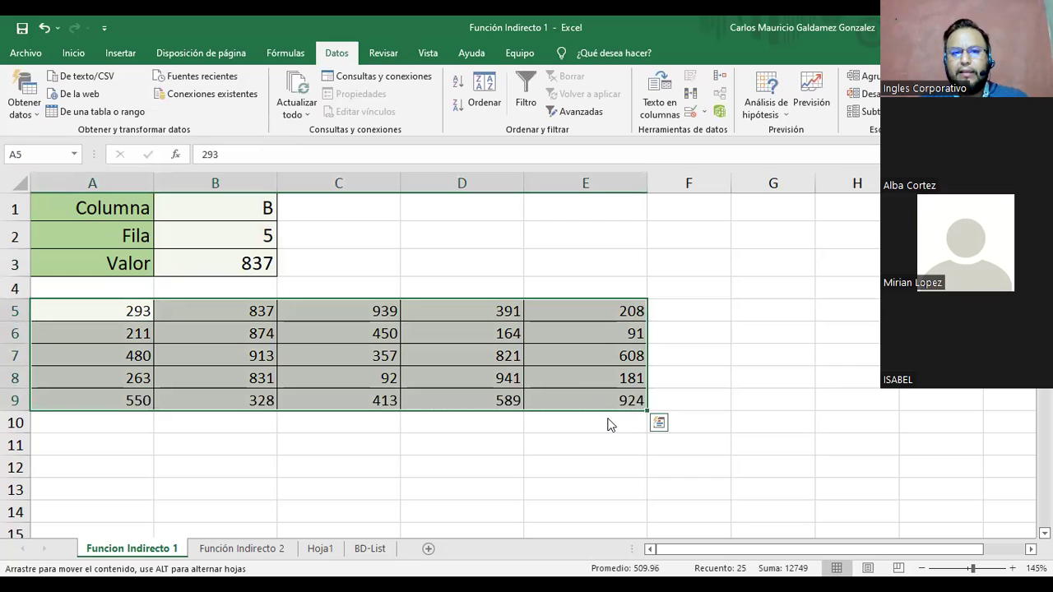
drag(616, 471, 613, 463)
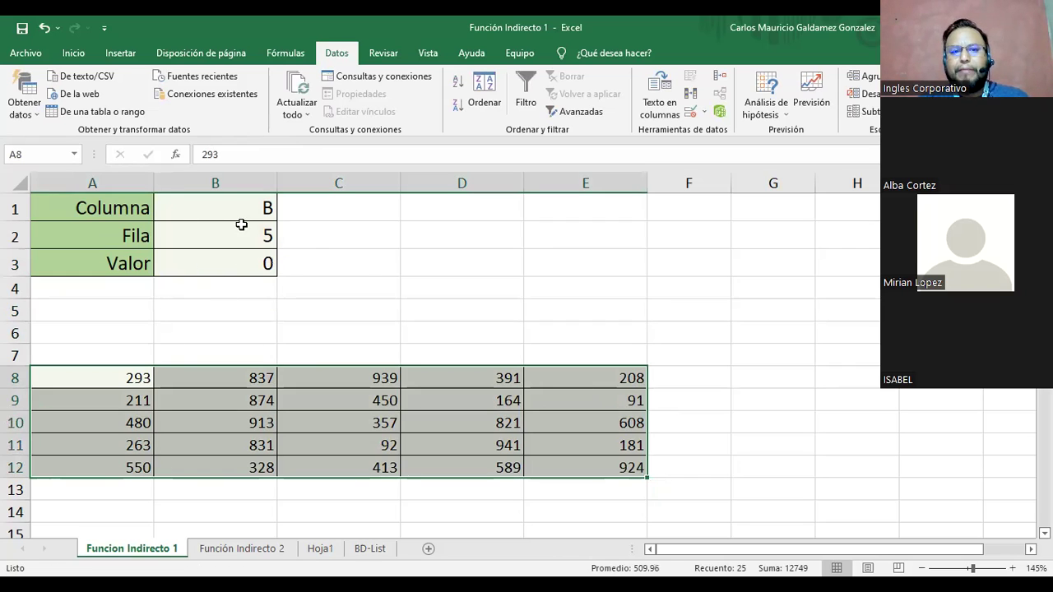
- Review the INDIRECTO formula in the Valor cell B3 and compare it with the vacated cell A5
click(239, 258)
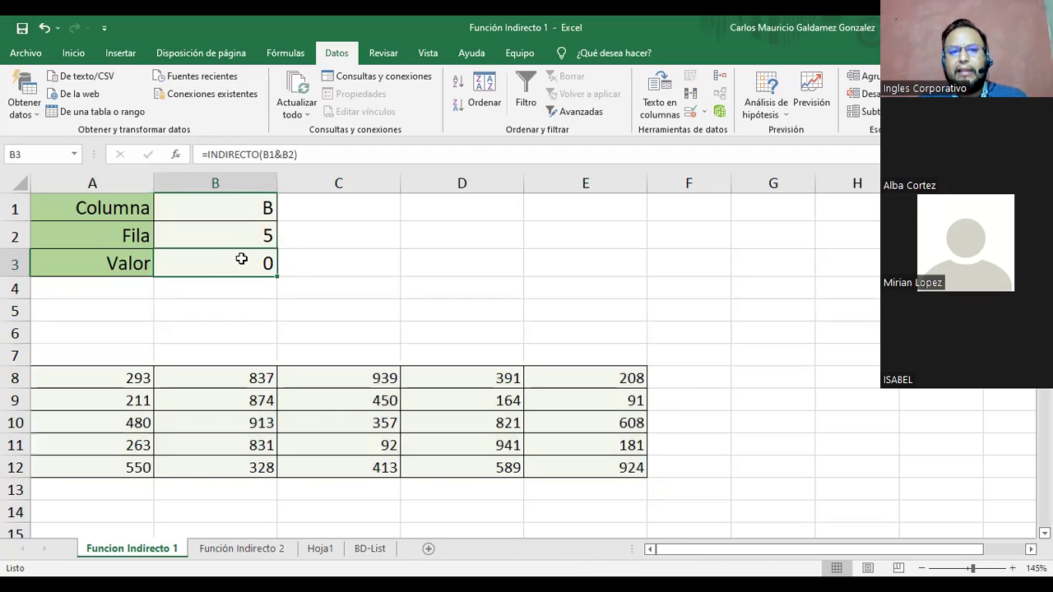
click(269, 155)
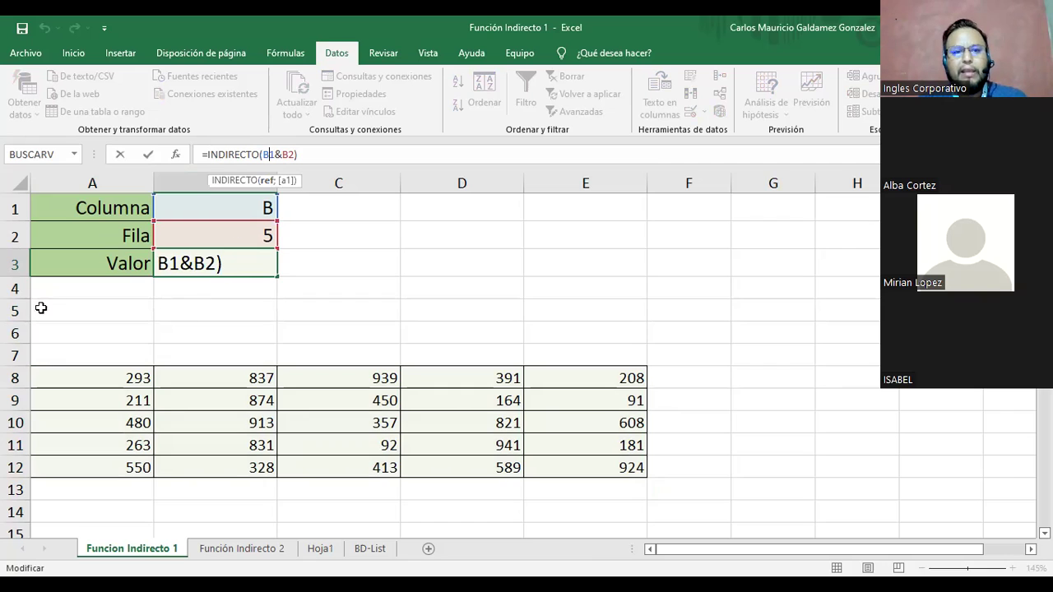
click(233, 262)
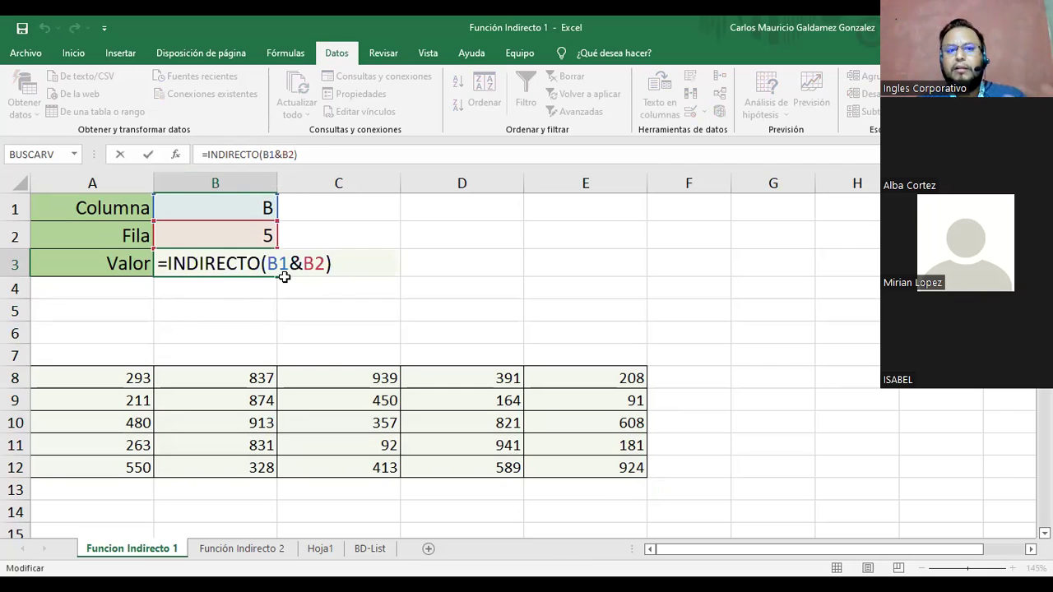
key(ctrl+Return)
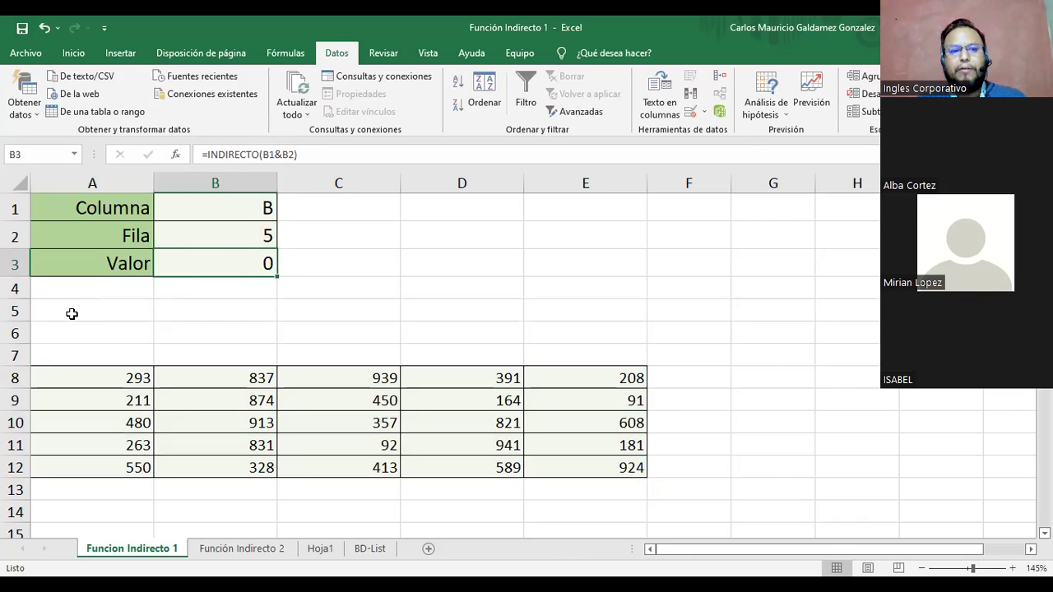
click(119, 317)
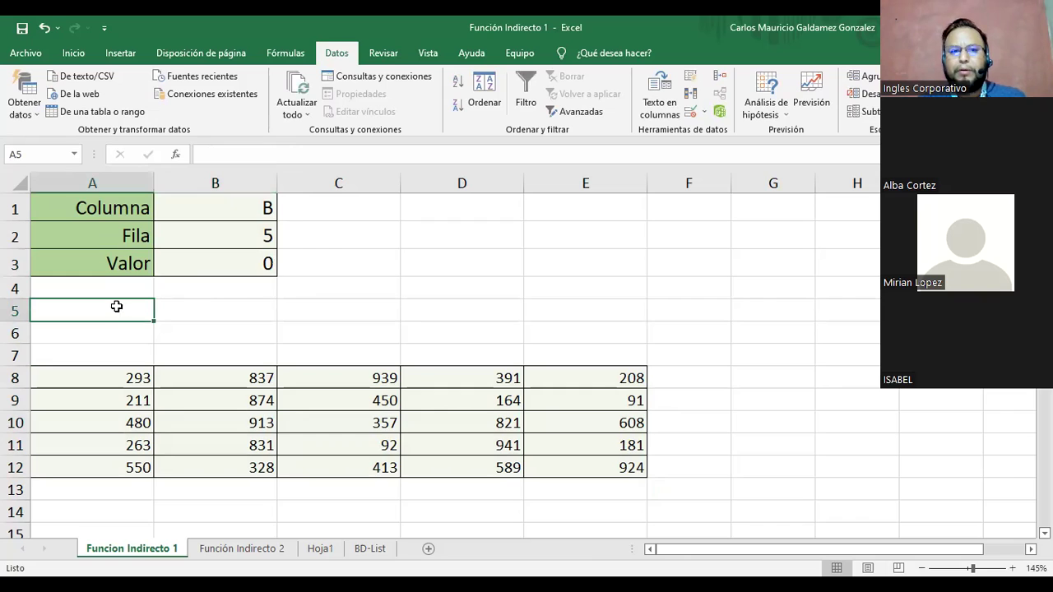
click(189, 268)
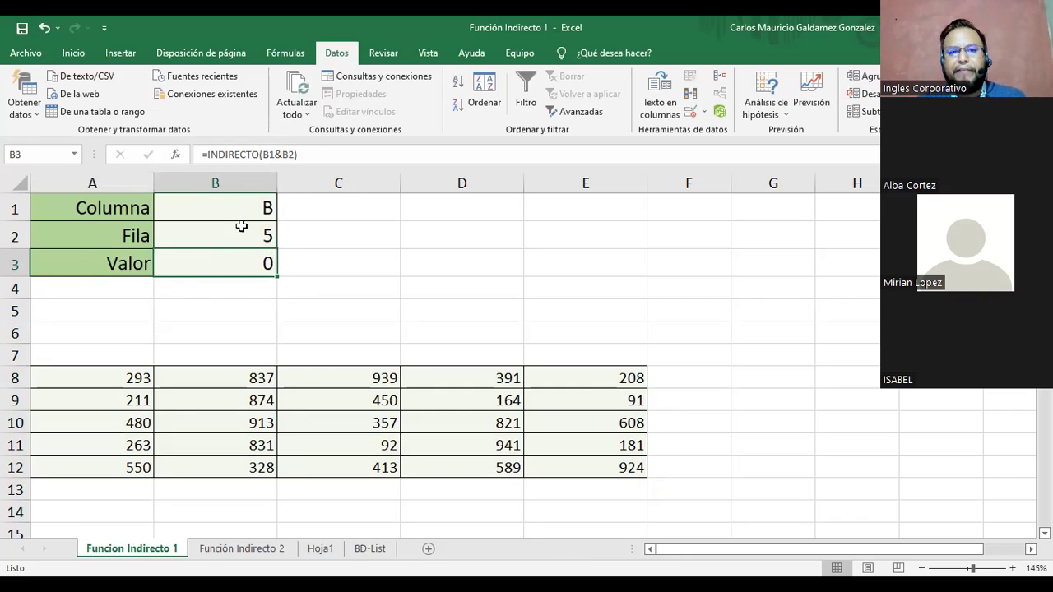
click(83, 308)
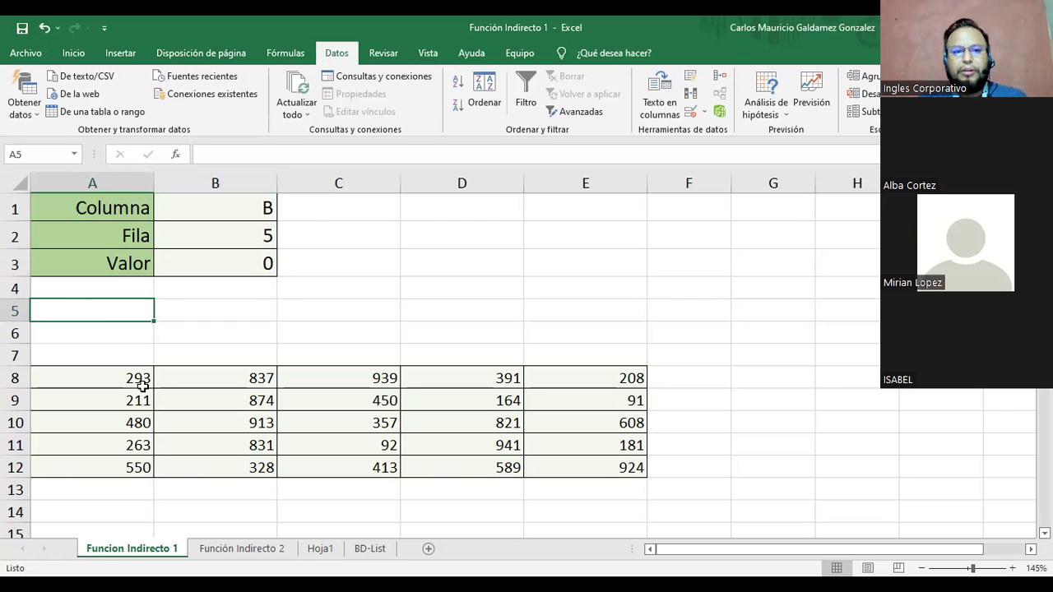
- Demonstrate how to select the whole moved number table A8:E12
drag(110, 372, 618, 463)
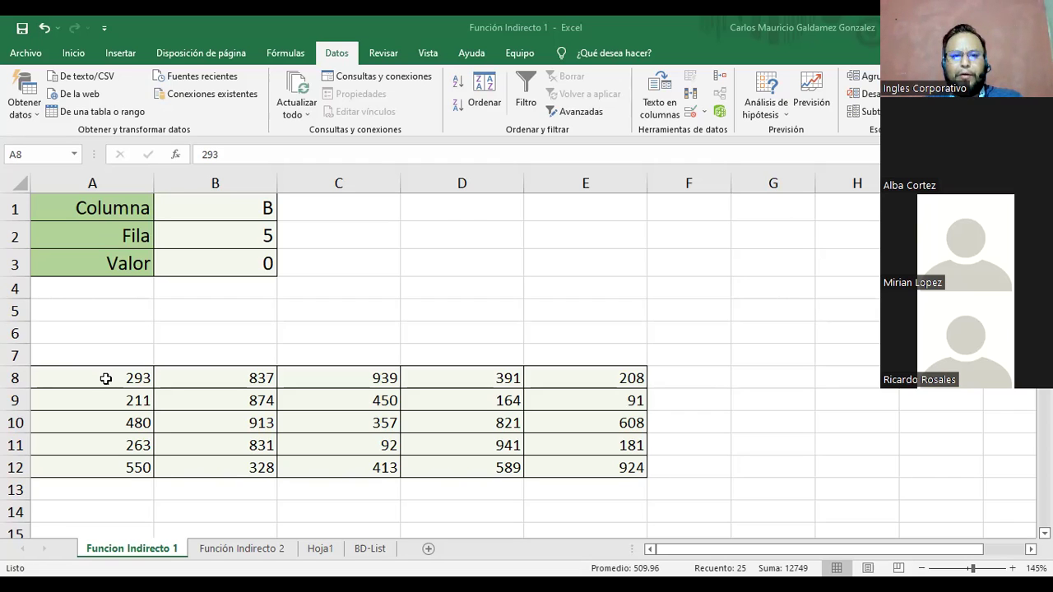
drag(106, 378, 567, 462)
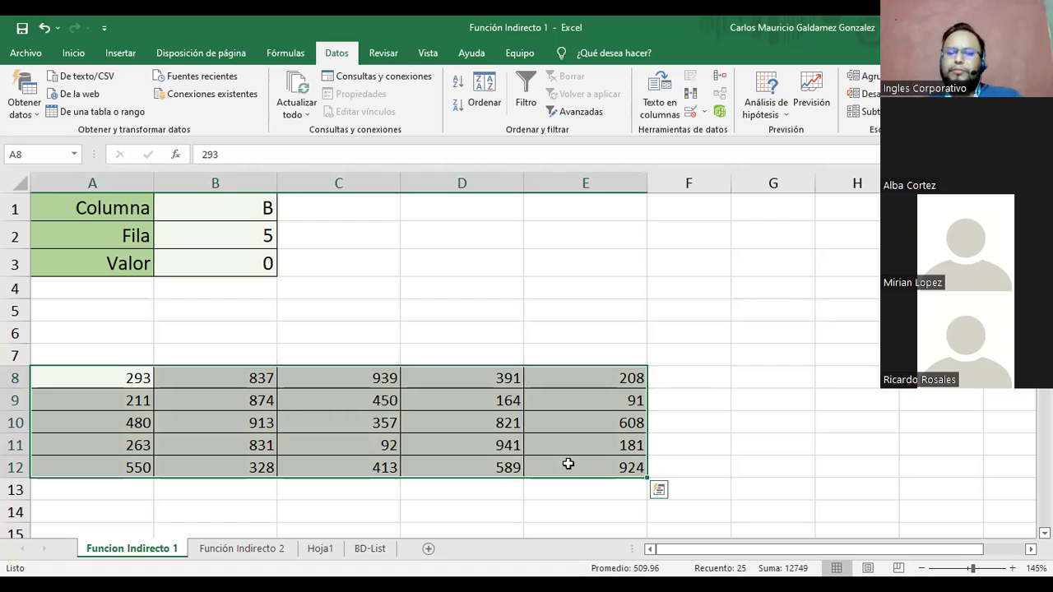
click(501, 460)
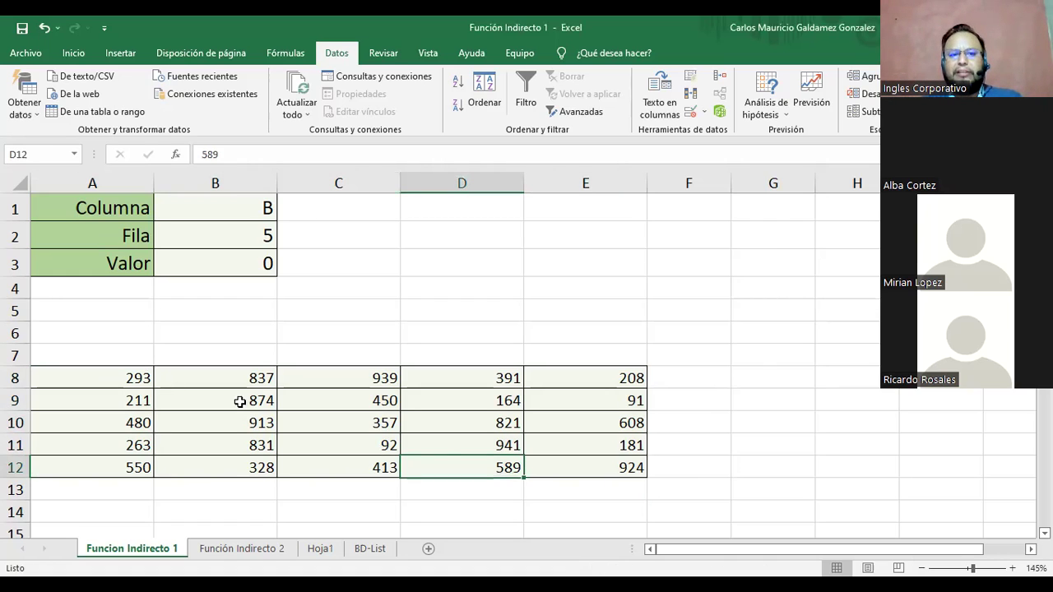
drag(123, 377, 386, 445)
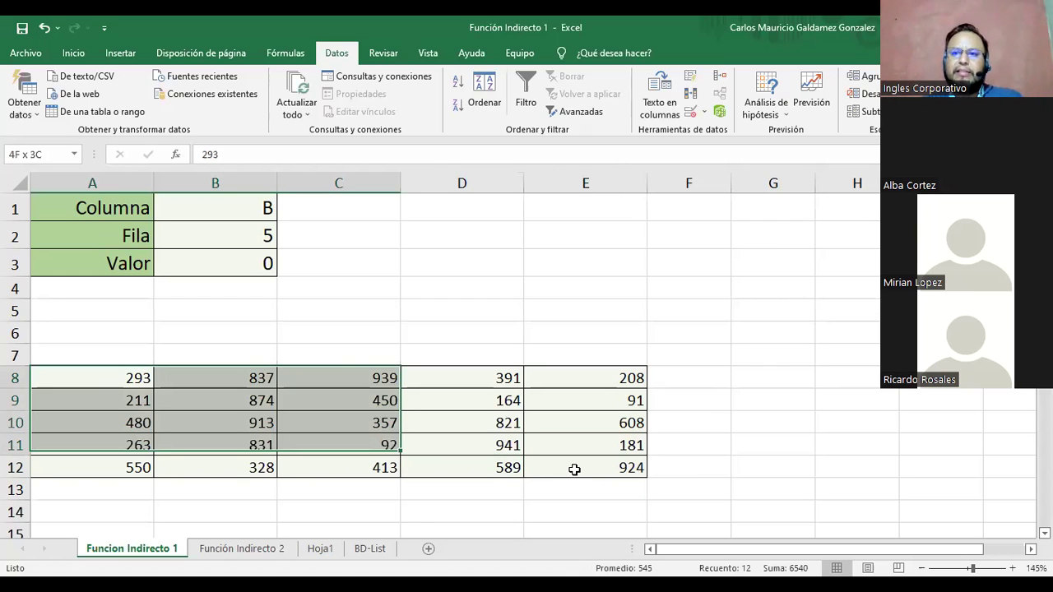
drag(574, 469, 574, 469)
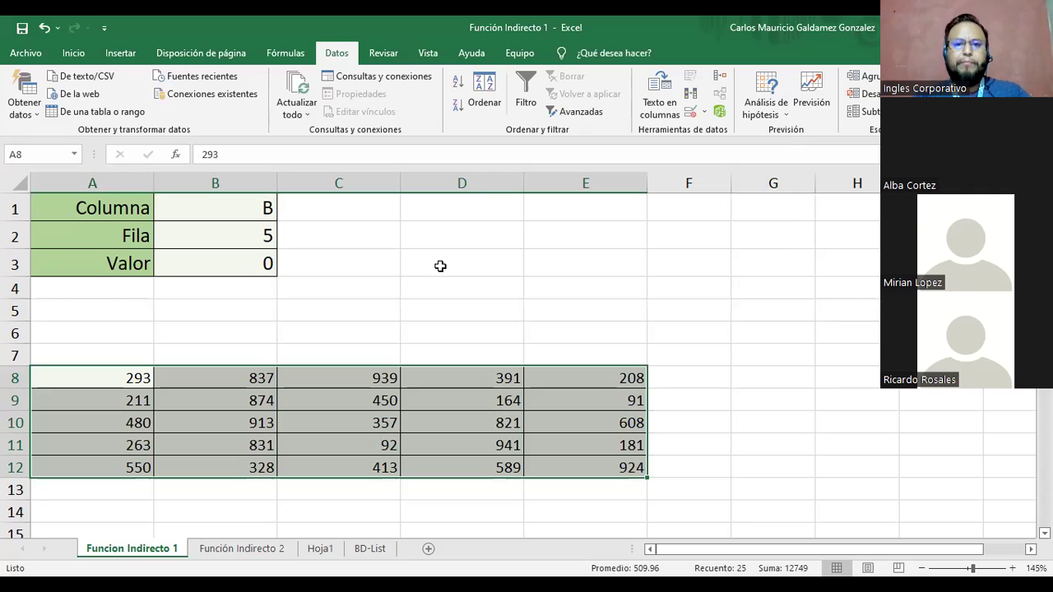
drag(144, 376, 571, 470)
click(564, 468)
click(122, 375)
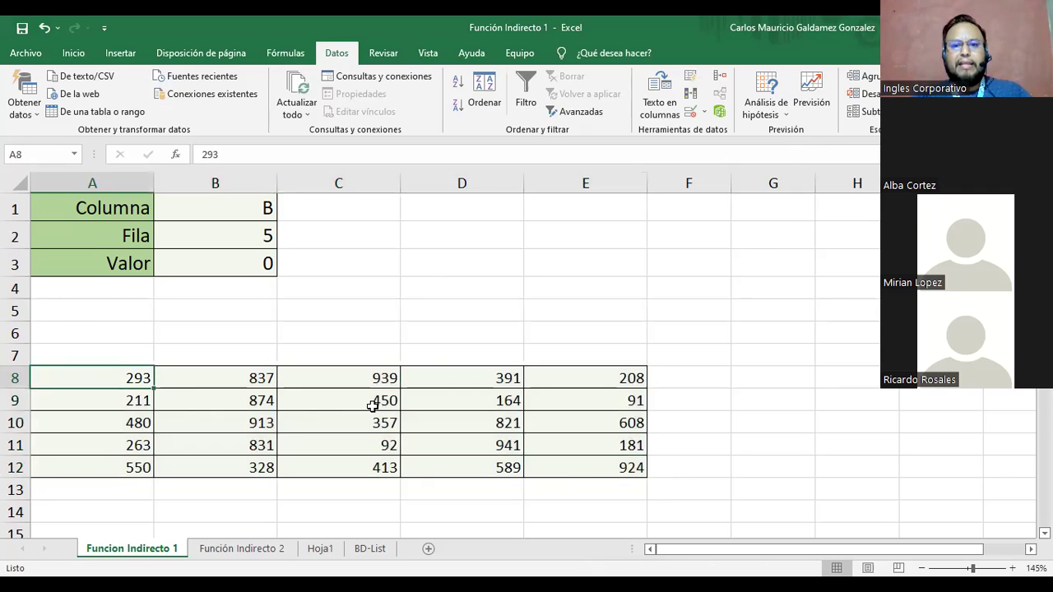
shift+click(585, 469)
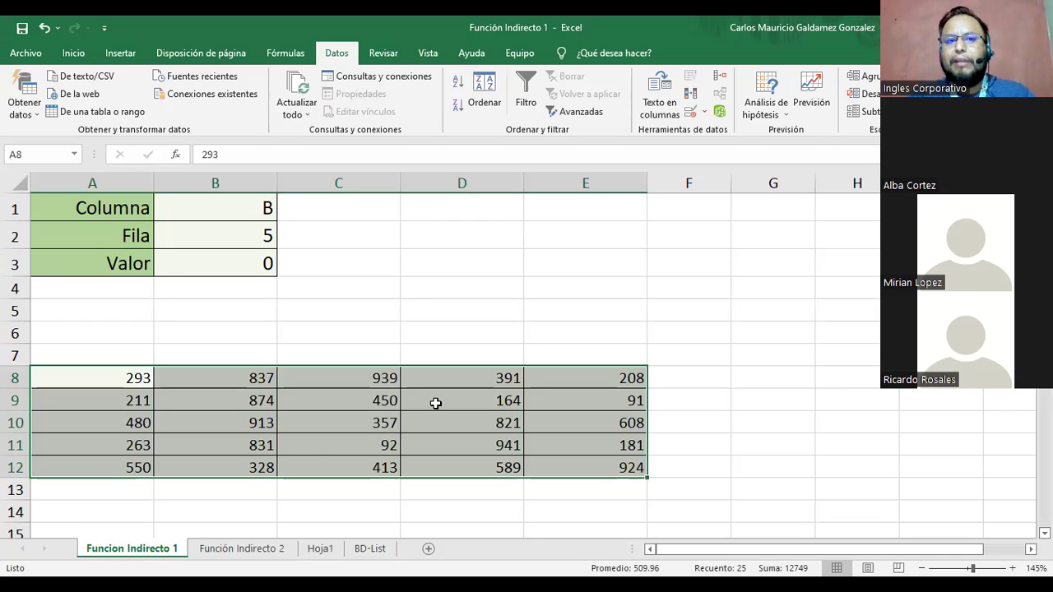
click(180, 394)
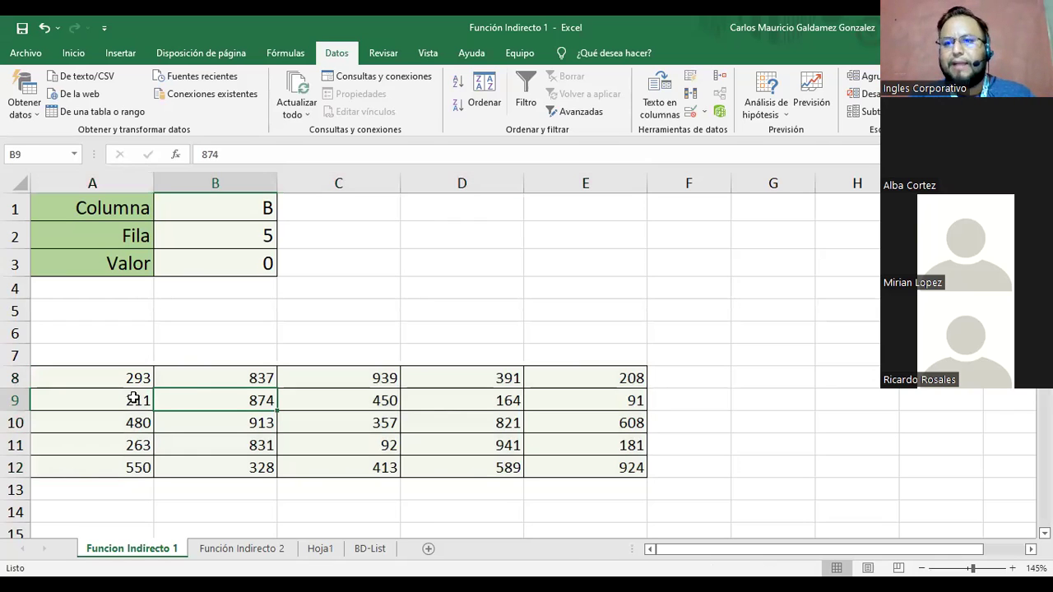
- Open the Función Indirecto 2 sheet and read the exercise instructions in the merged cell B2
click(222, 548)
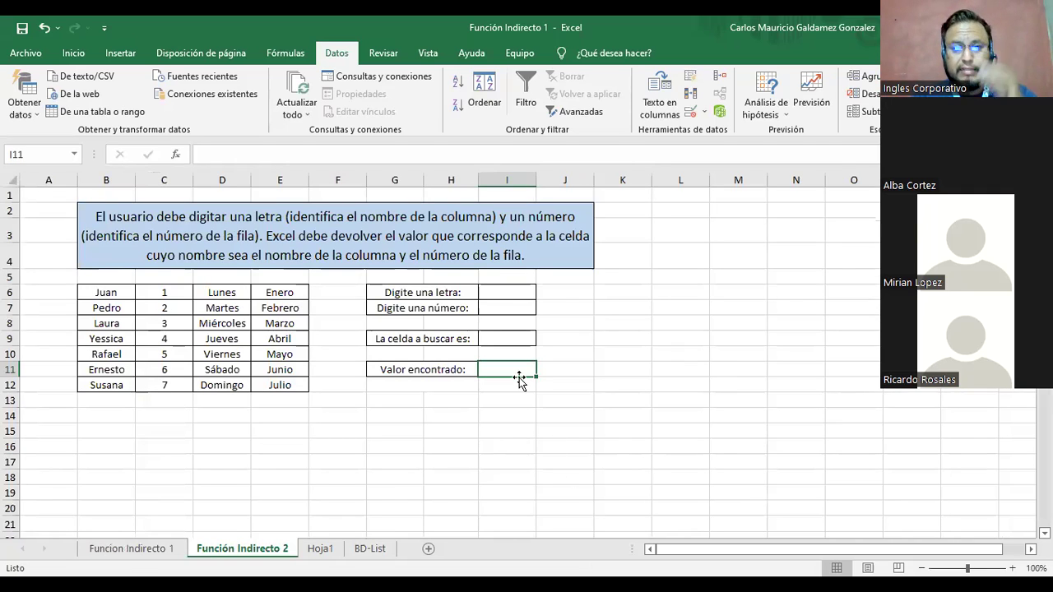
click(215, 238)
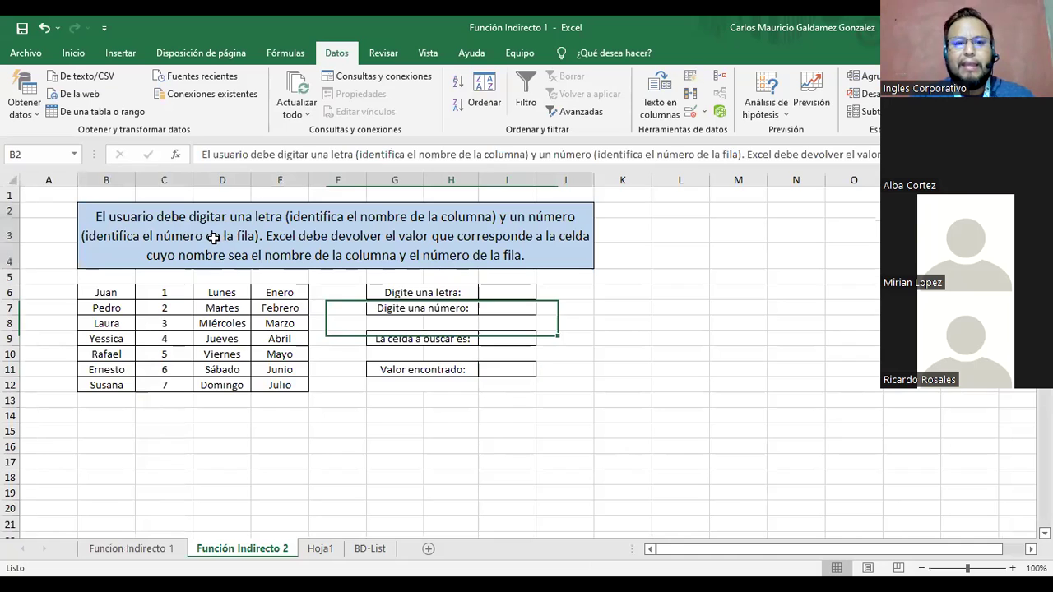
scroll(401, 382, up, 1)
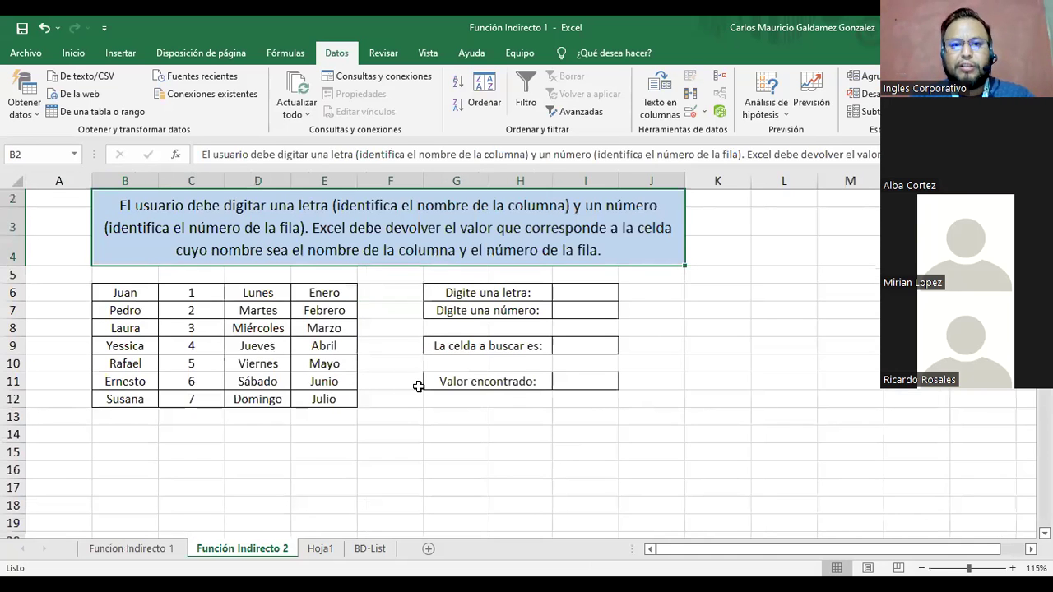
scroll(418, 386, up, 1)
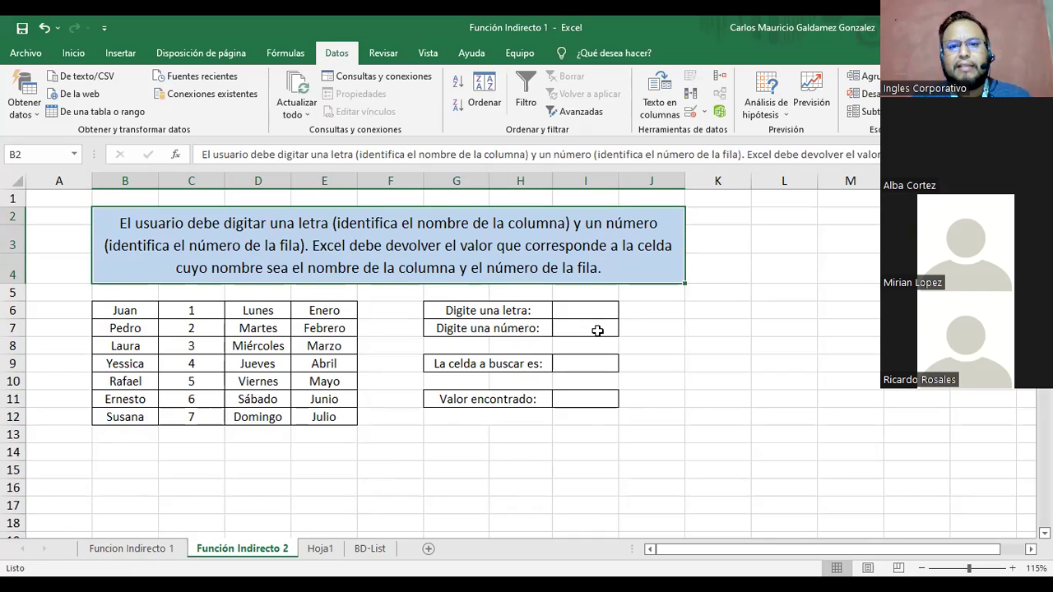
- Examine the letter, number and result cells in I6, I7 and I11, and compare them with the Valor formula on the Funcion Indirecto 1 sheet
click(578, 400)
click(574, 317)
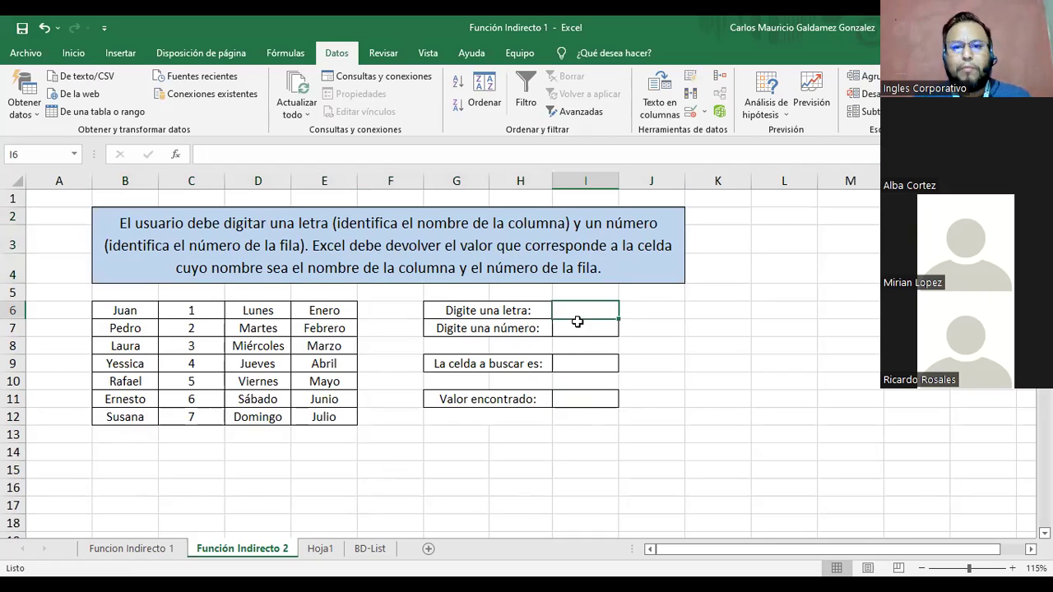
click(578, 328)
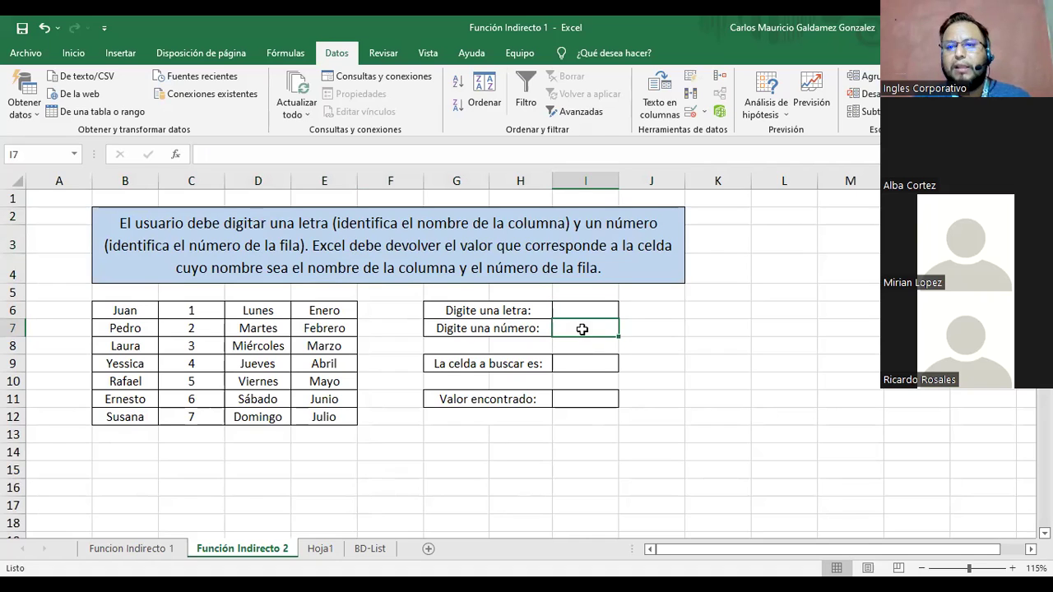
click(568, 309)
click(574, 329)
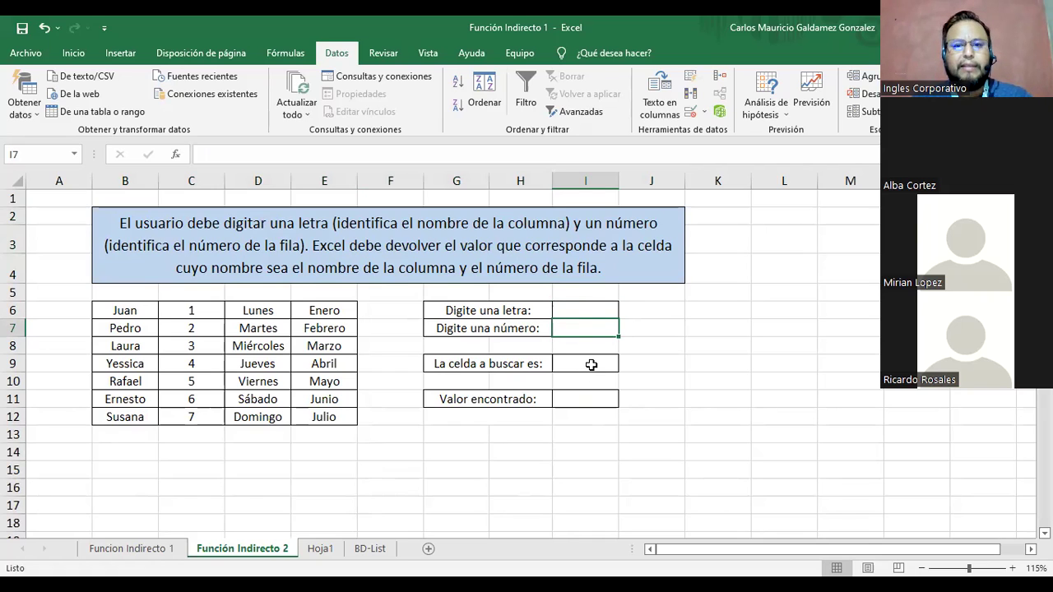
click(154, 554)
click(232, 261)
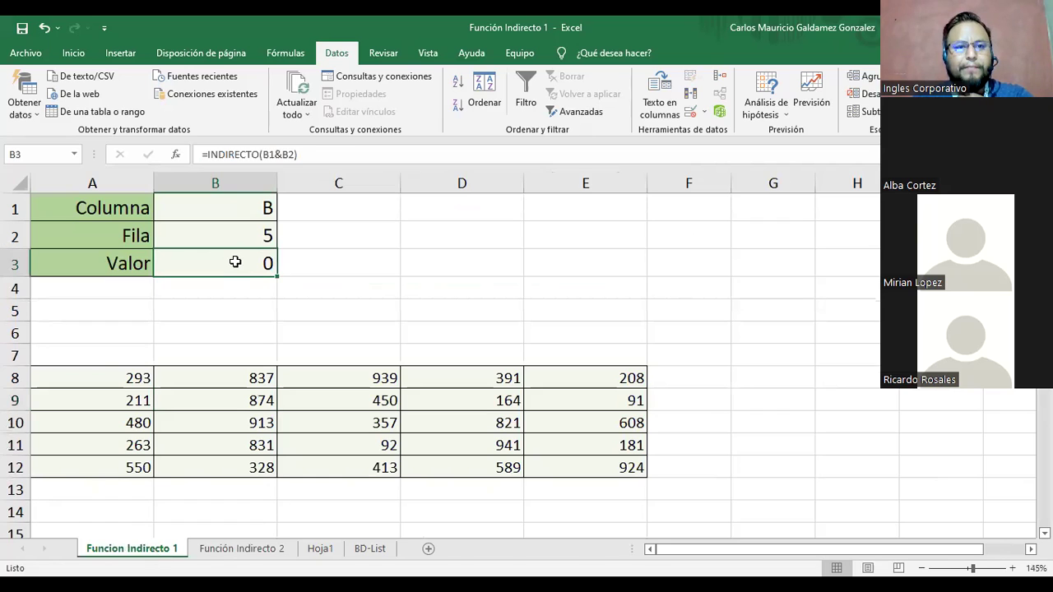
- On the Función Indirecto 2 sheet, enter the letter C in I6 and the number 10 in I7
click(240, 547)
click(580, 310)
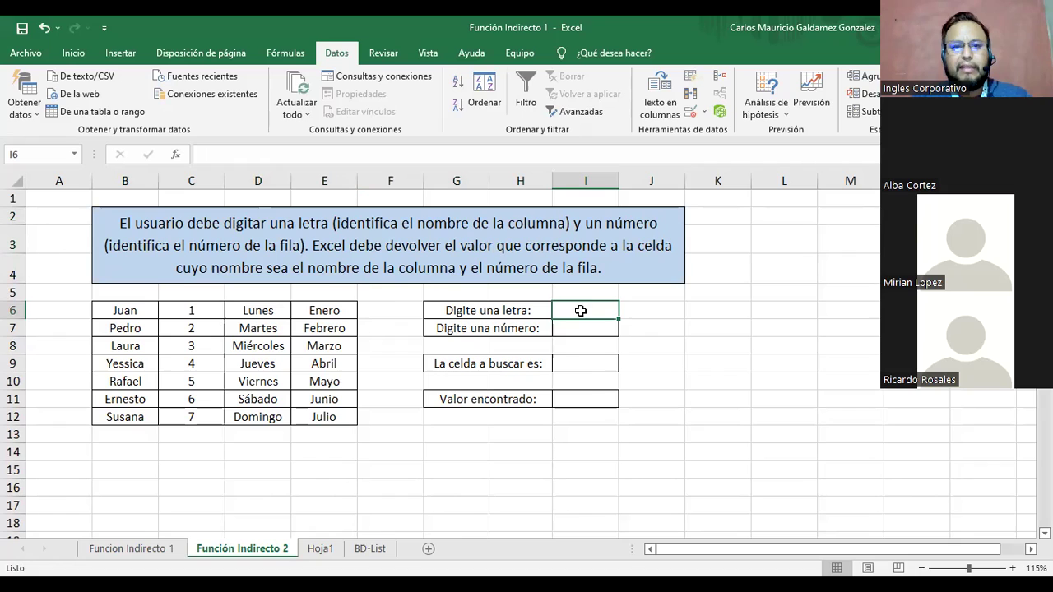
text(C)
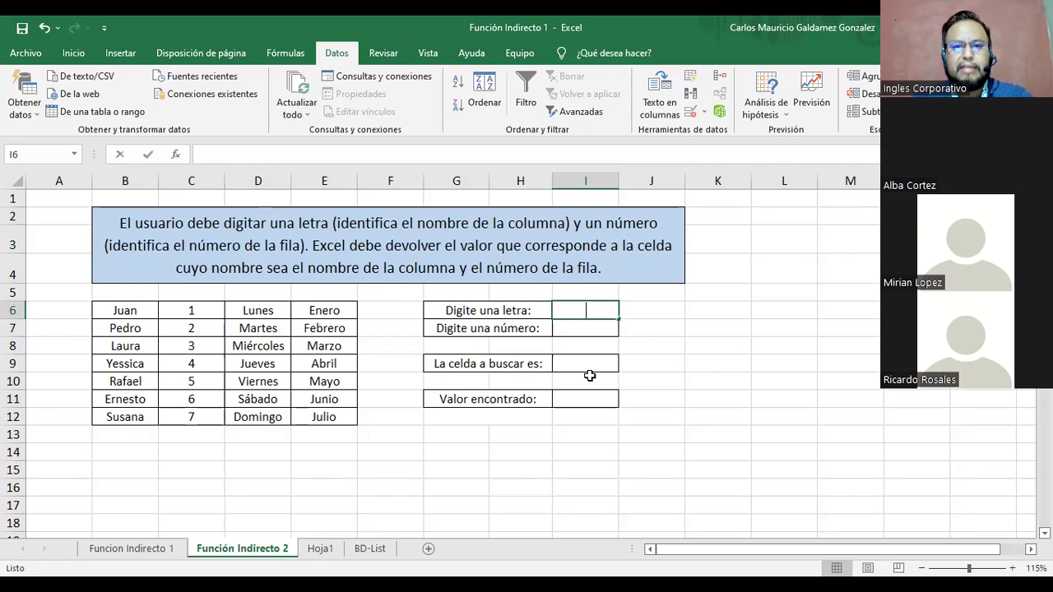
key(Return)
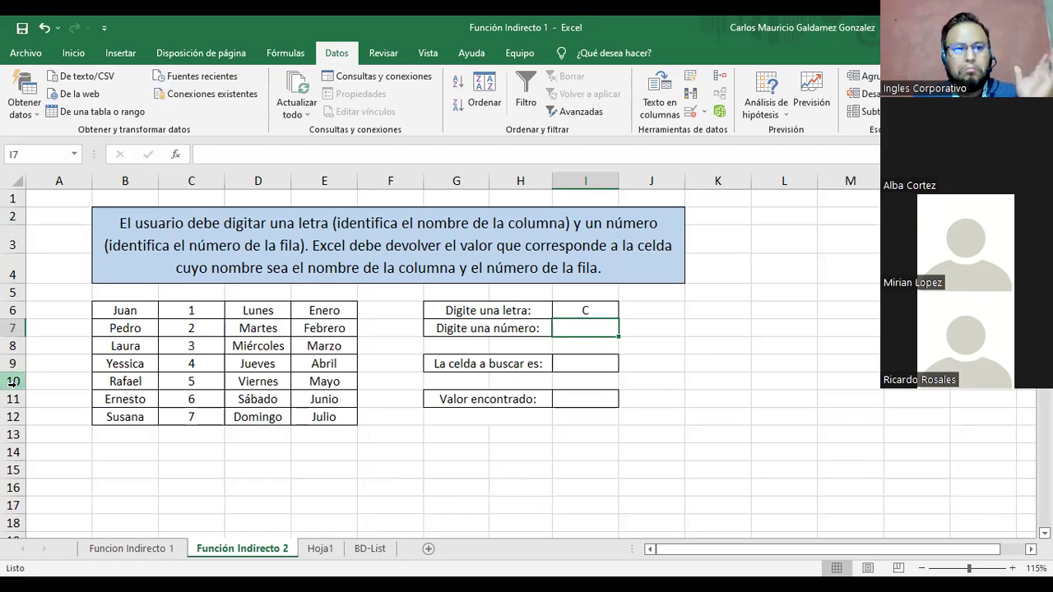
text(10)
key(Return)
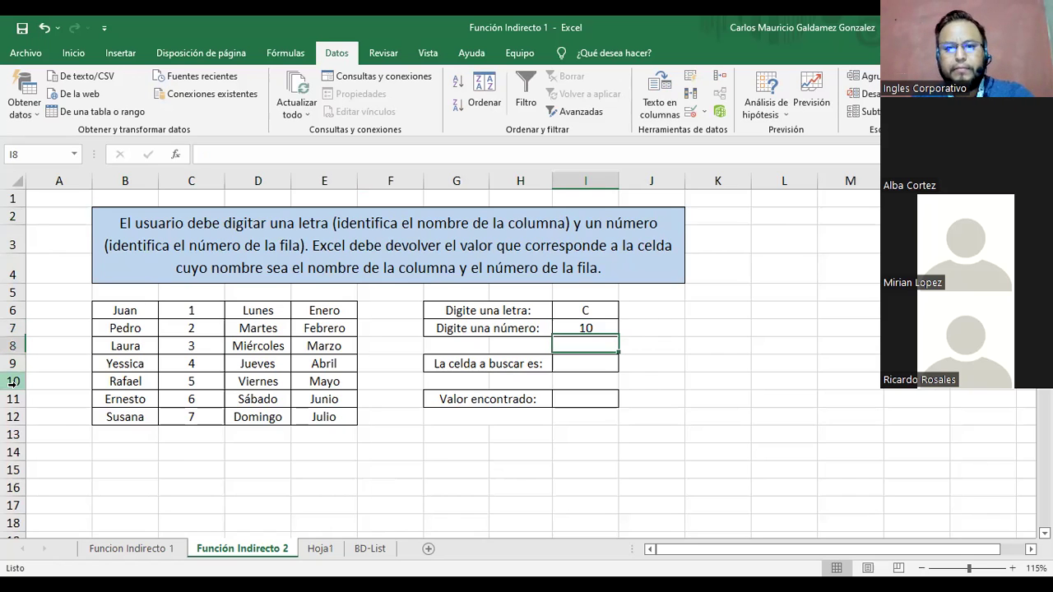
- Build the cell reference to look up in I9 by joining the letter and number with =I6&I7
click(587, 363)
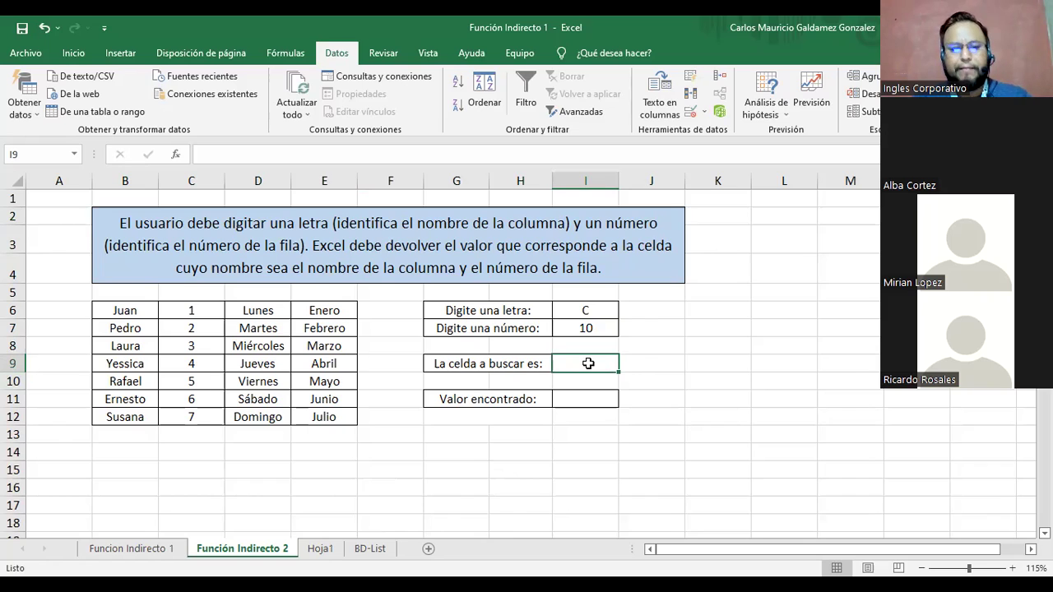
text(=)
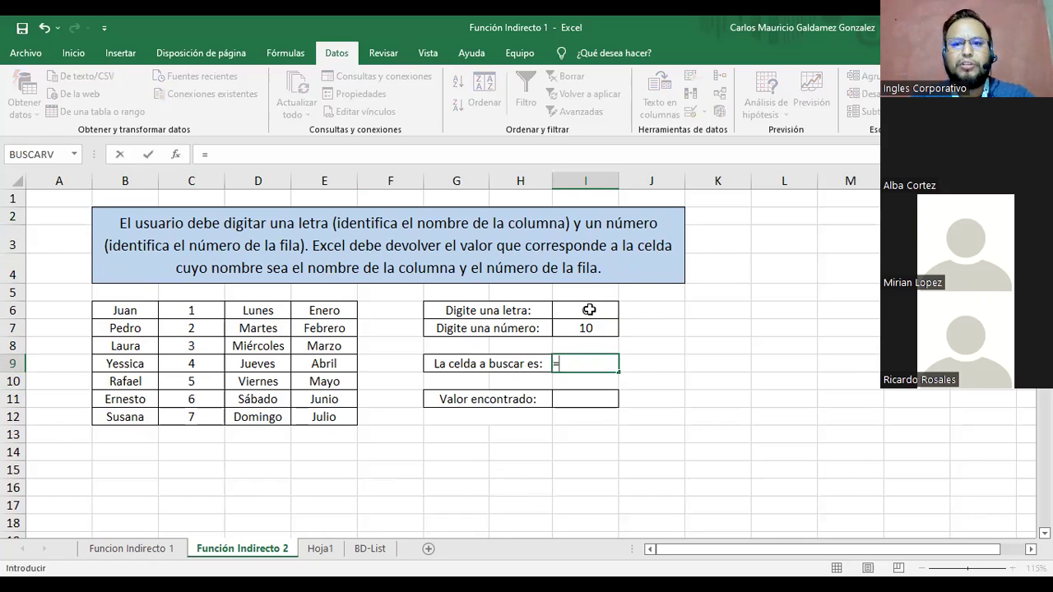
click(589, 309)
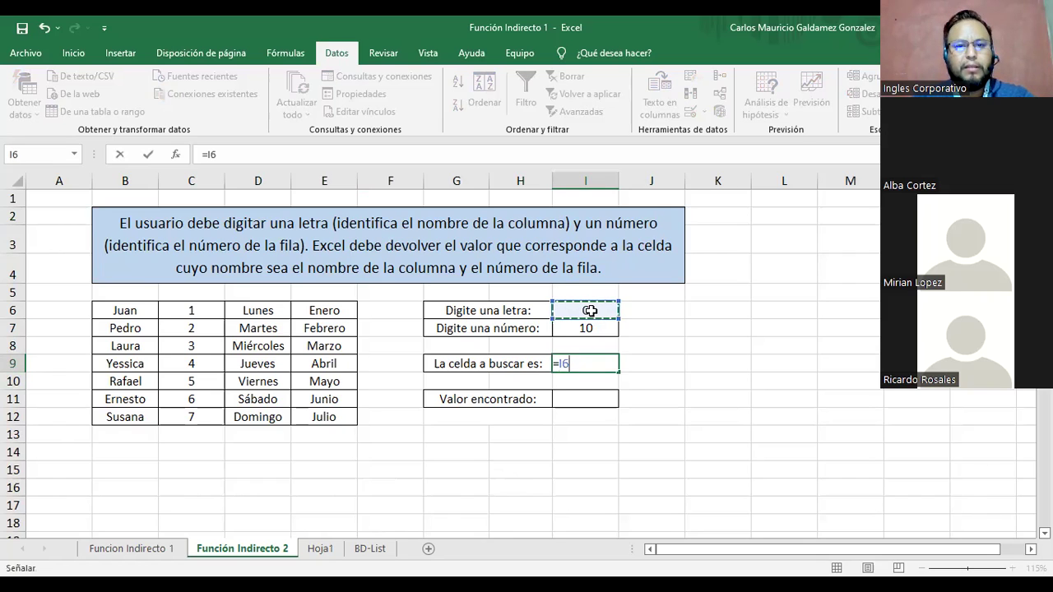
text(&)
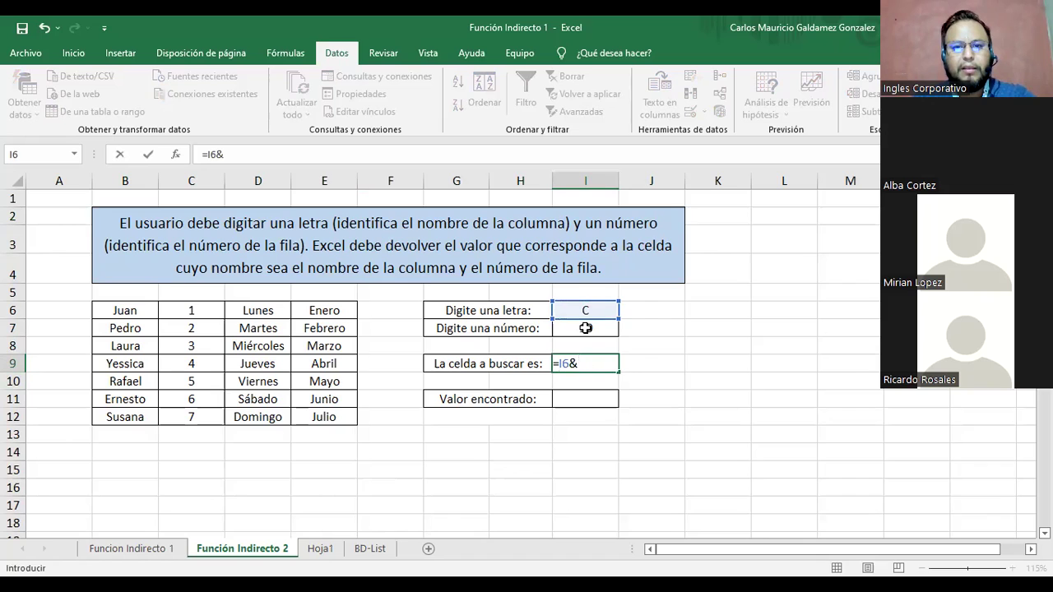
click(584, 328)
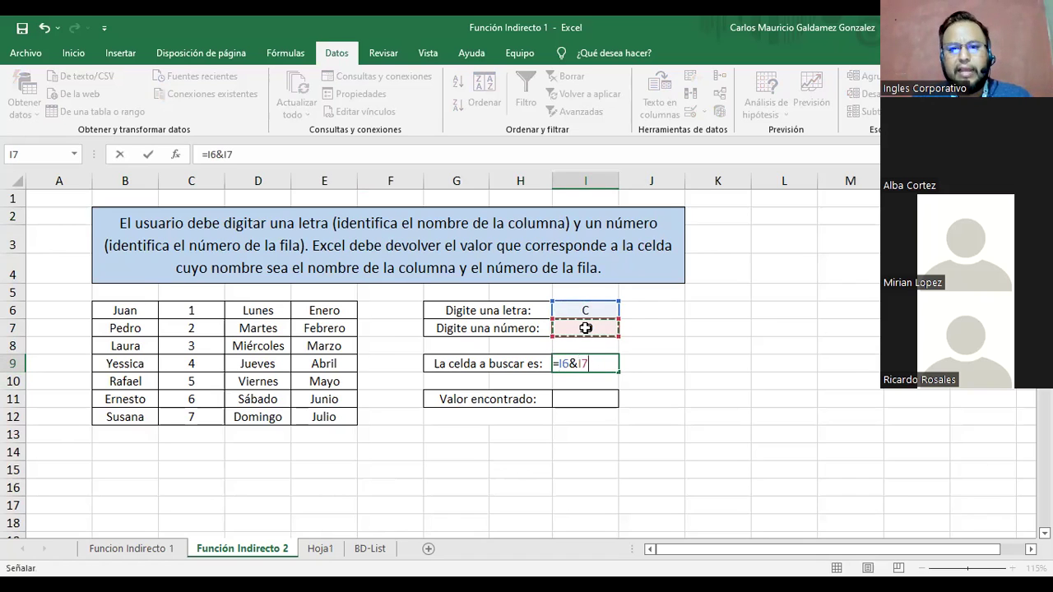
key(Return)
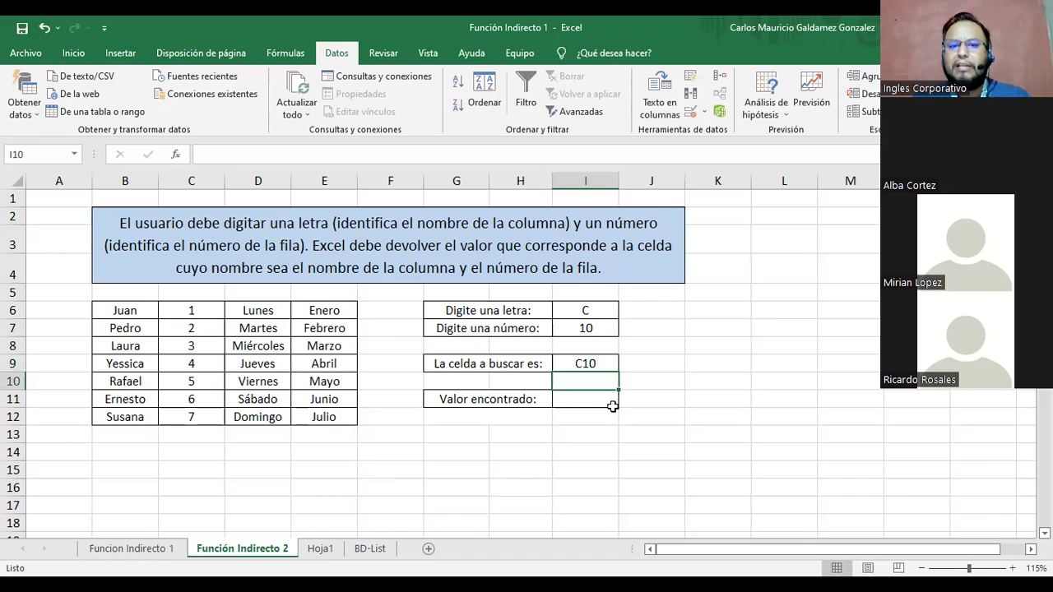
- Put a ? placeholder in the Valor encontrado cell I11, and highlight column C and row 10 to locate cell C10
key(Down)
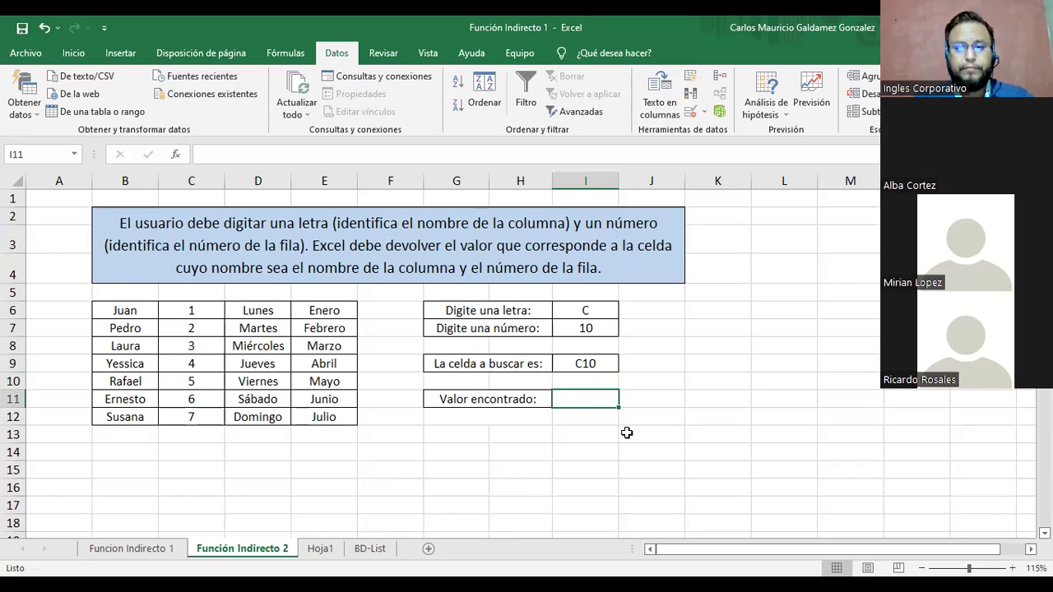
text(?)
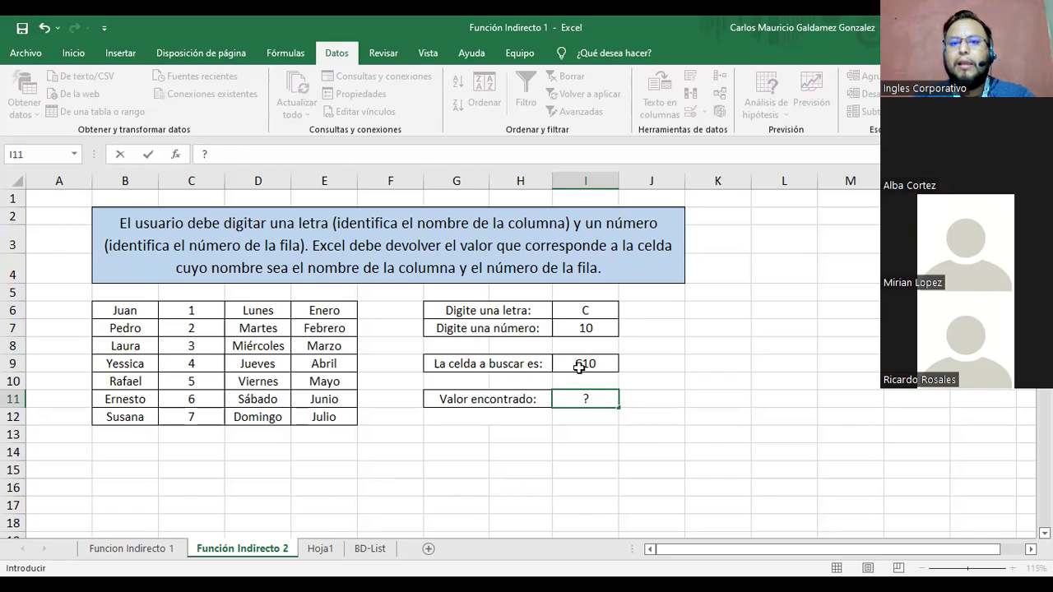
click(181, 180)
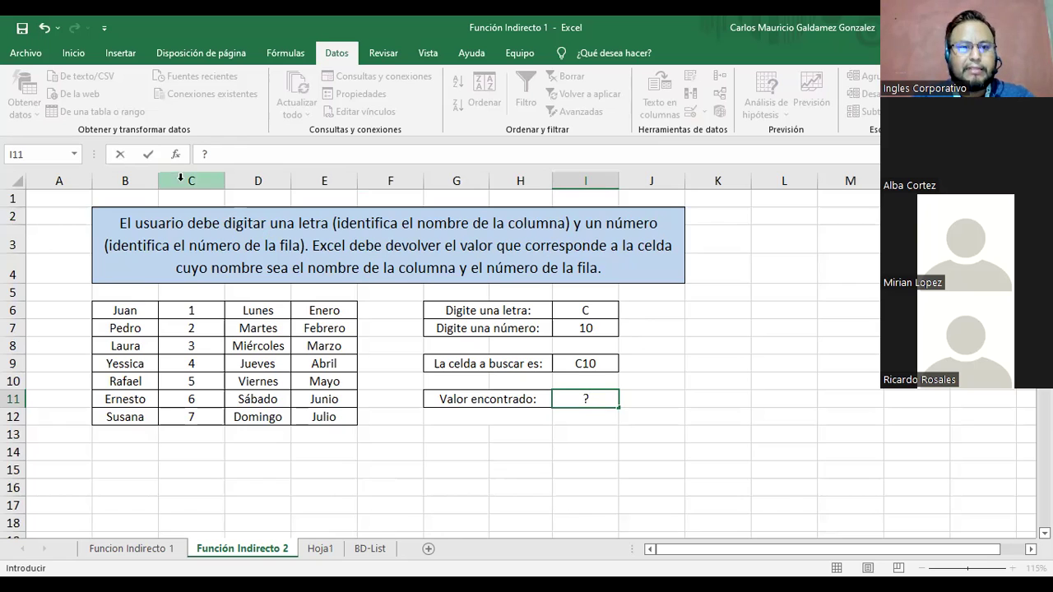
ctrl+click(13, 381)
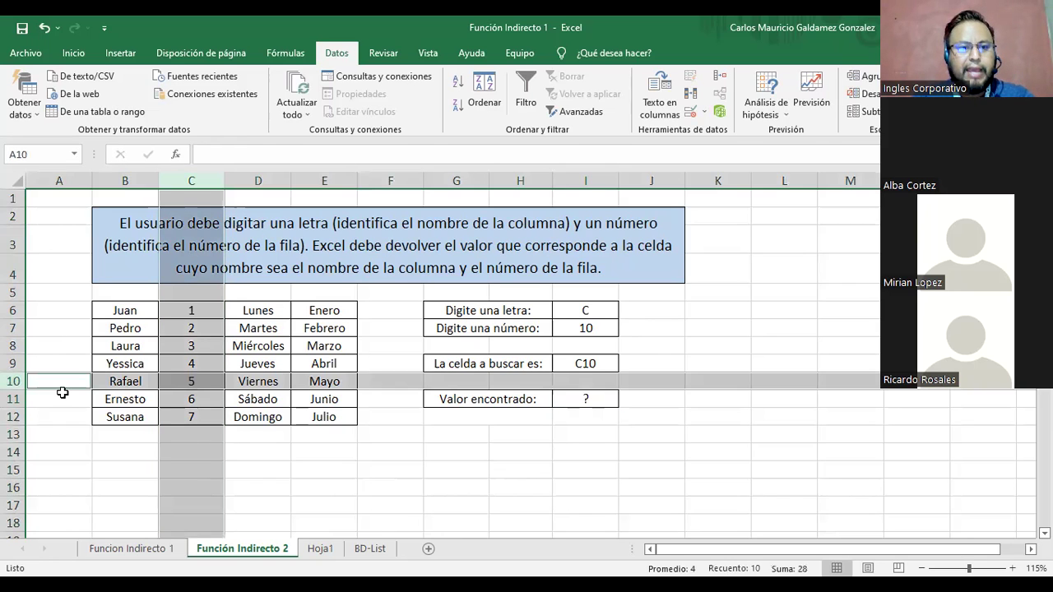
click(196, 381)
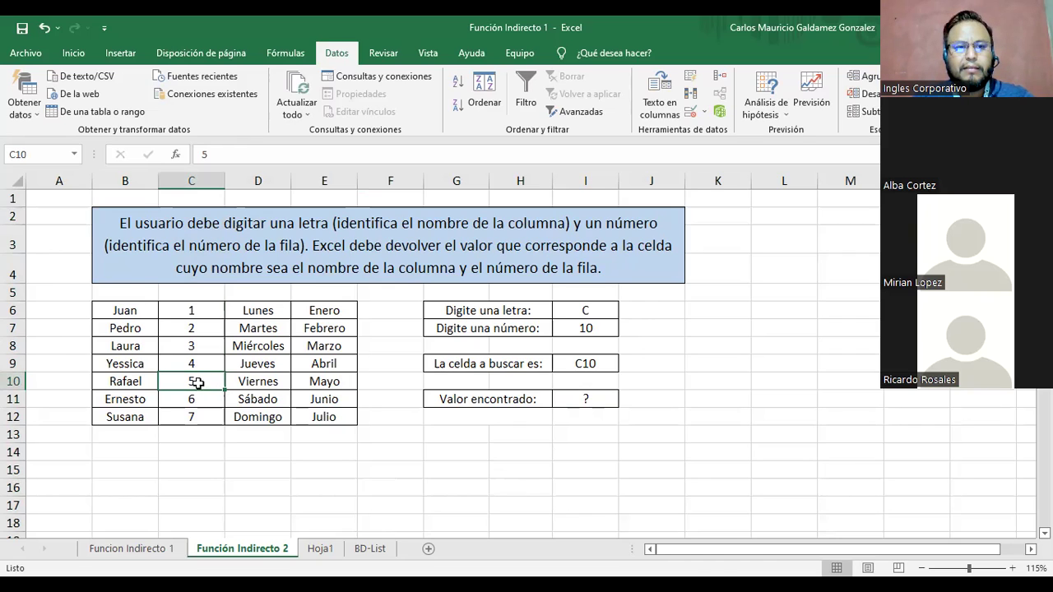
- Enter the formula =INDIRECTO(I9) in the Valor encontrado cell I11 and review it
click(576, 396)
text(=)
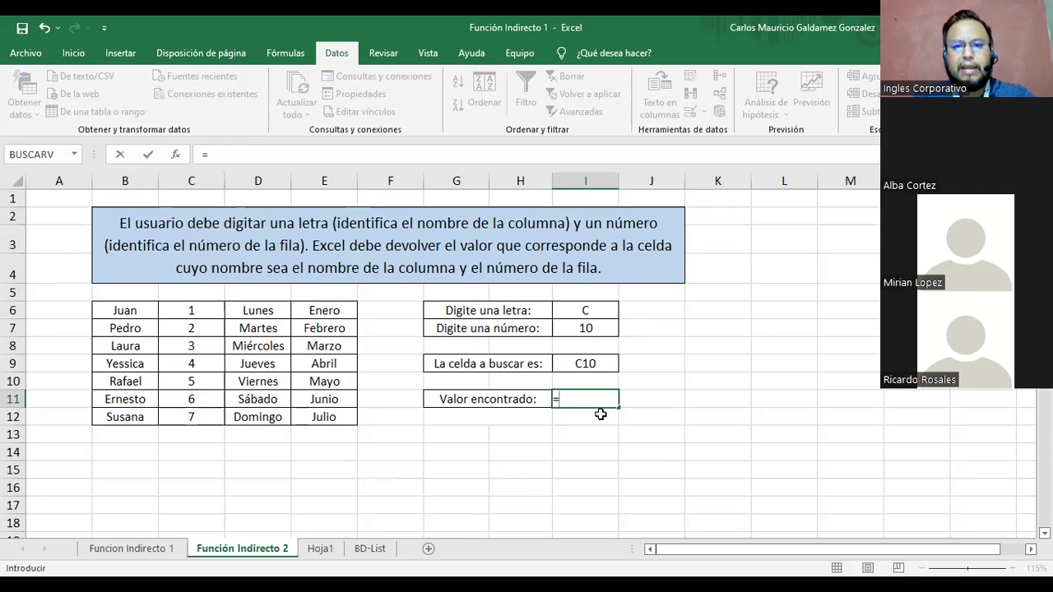
text(INDIRECTO()
click(585, 363)
text())
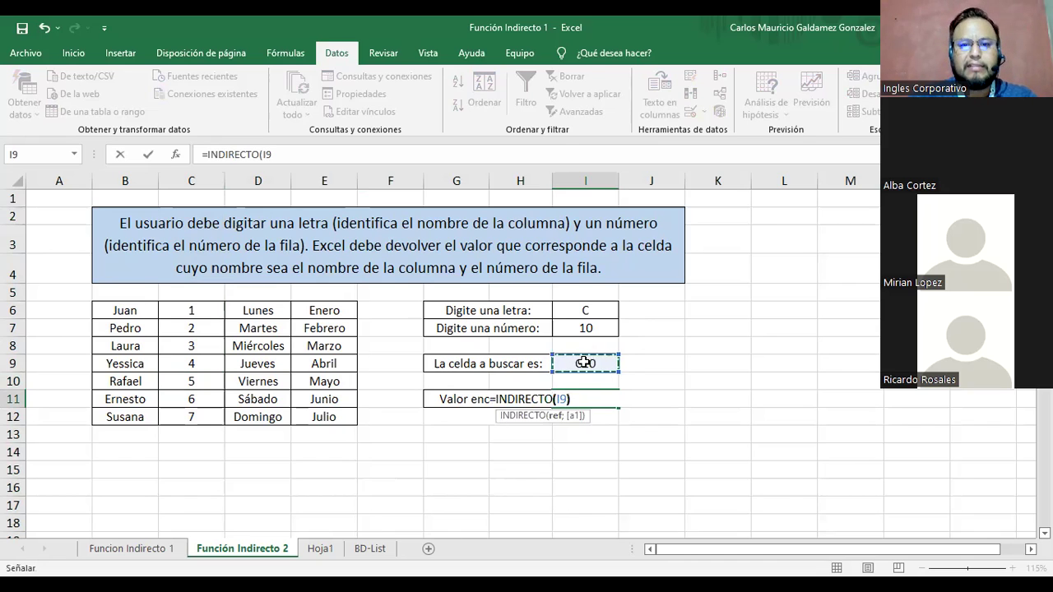
key(Return)
click(585, 396)
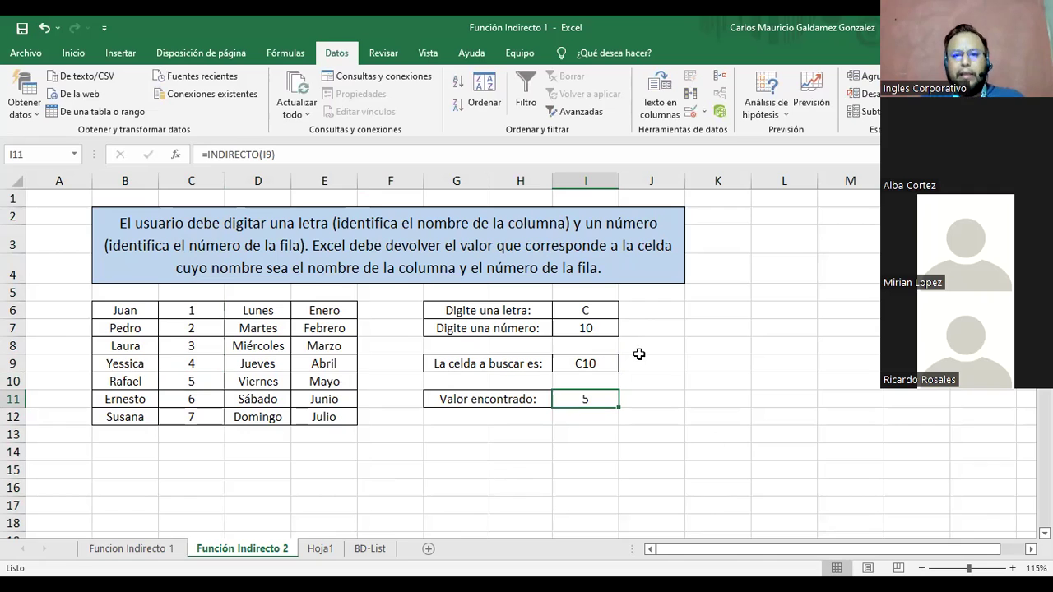
- Test the lookup with the letter a in I6, comparing the Valor encontrado result in I11 with cell A10
click(584, 311)
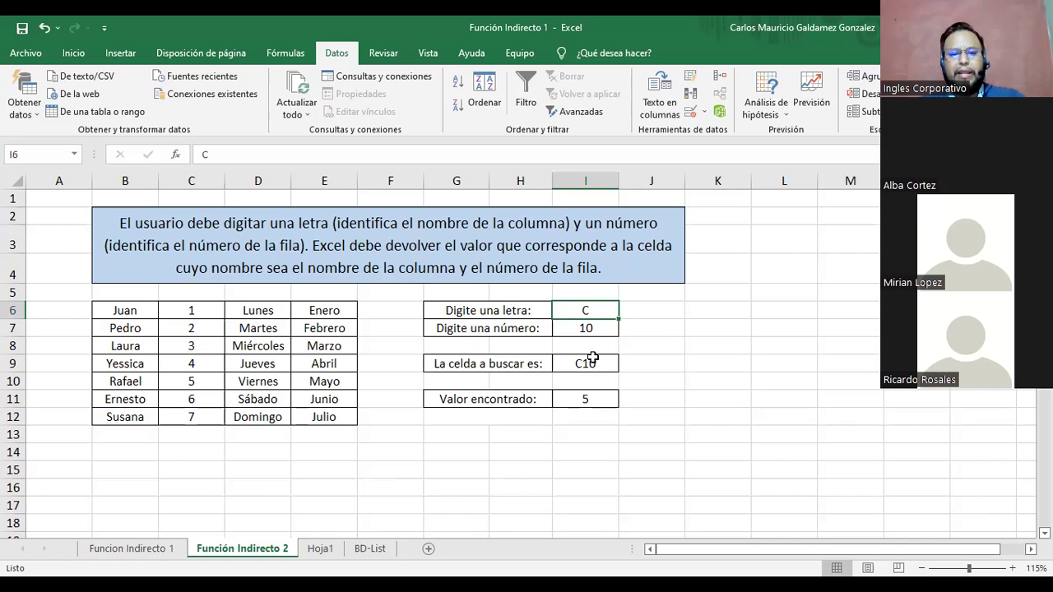
text(a)
key(Return)
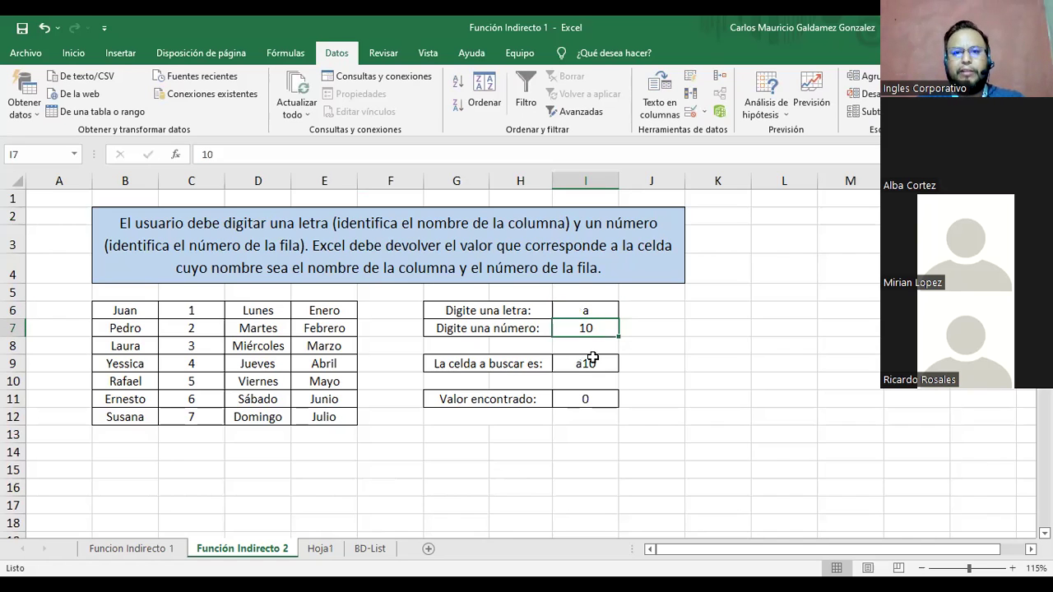
click(597, 397)
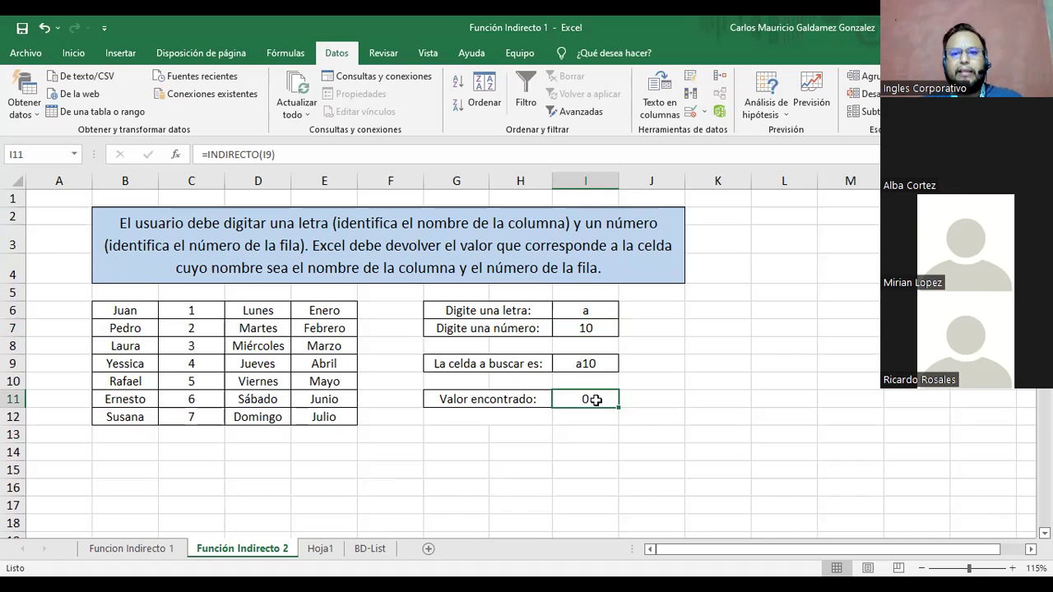
click(50, 384)
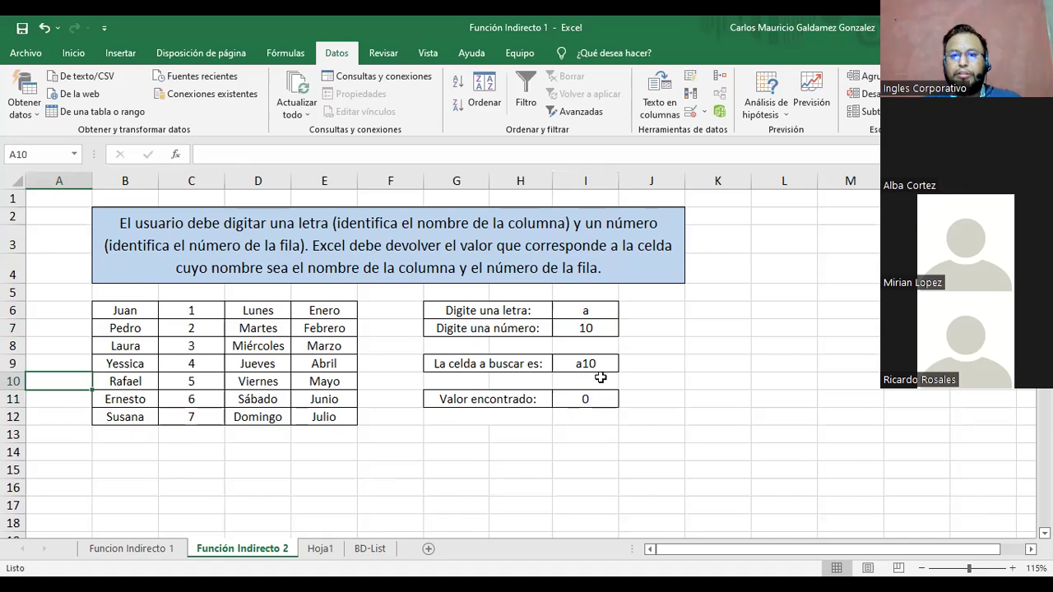
click(583, 398)
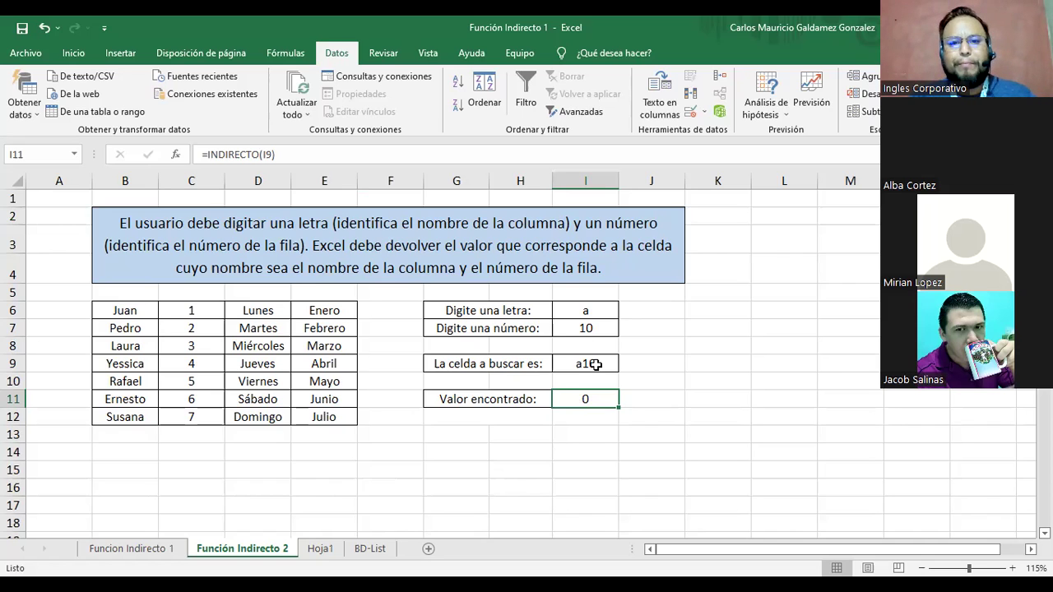
- Change the search letter in I6 to F
drag(505, 310, 580, 312)
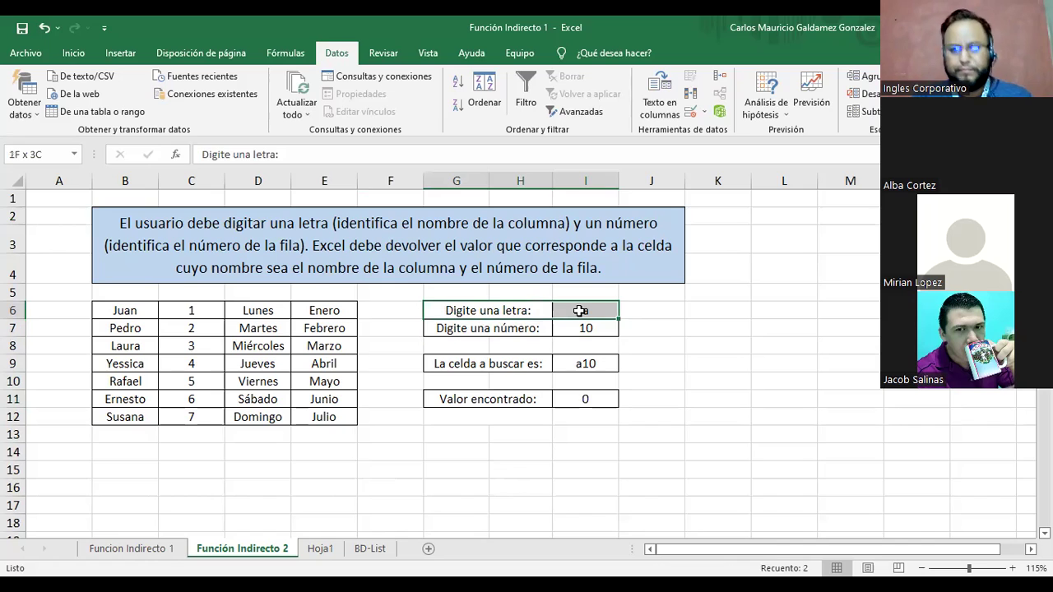
click(581, 313)
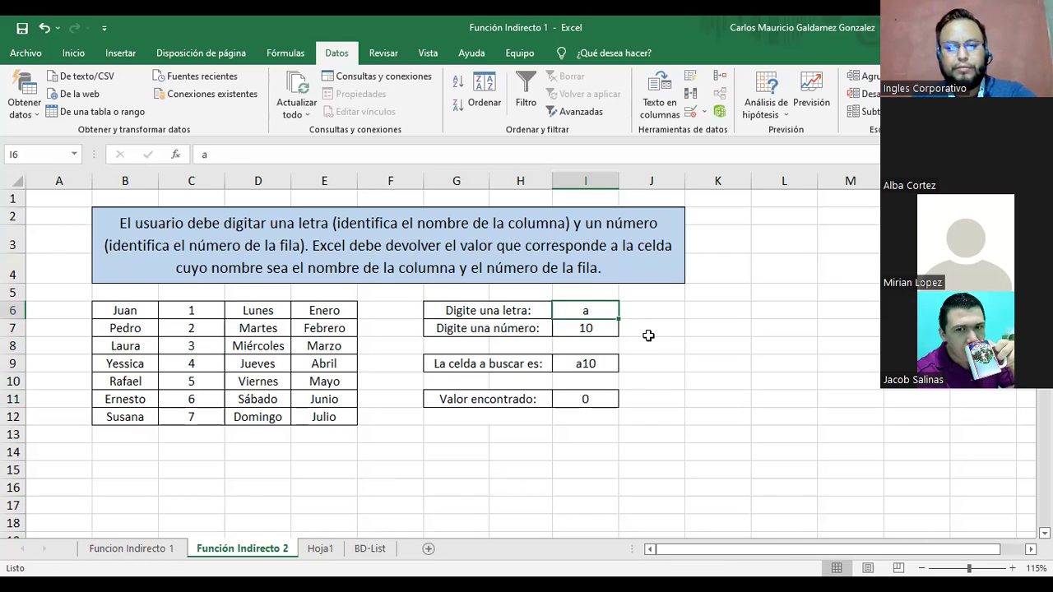
text(F)
key(Return)
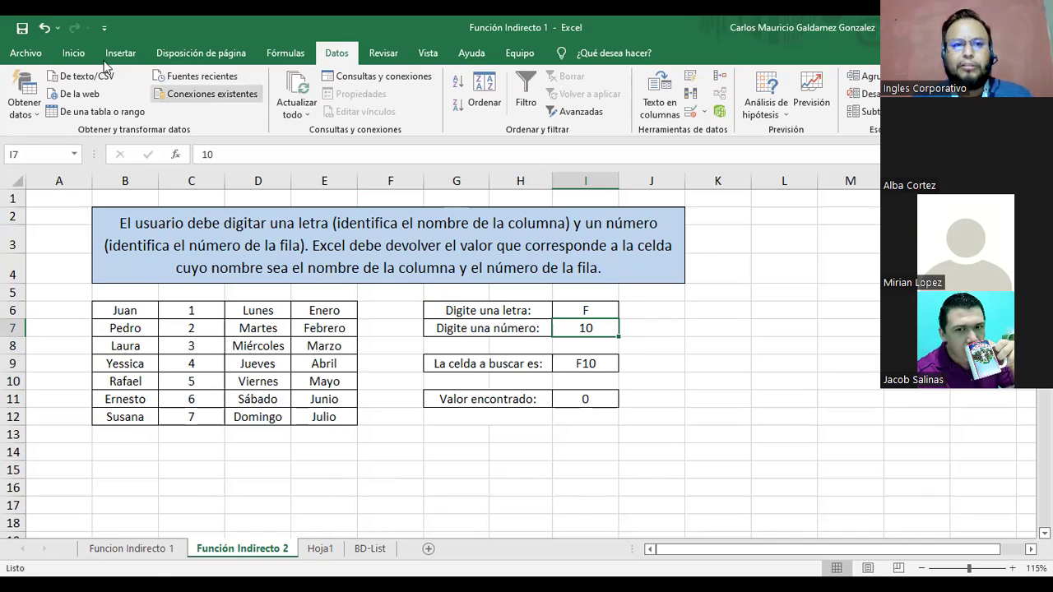
click(76, 54)
click(336, 54)
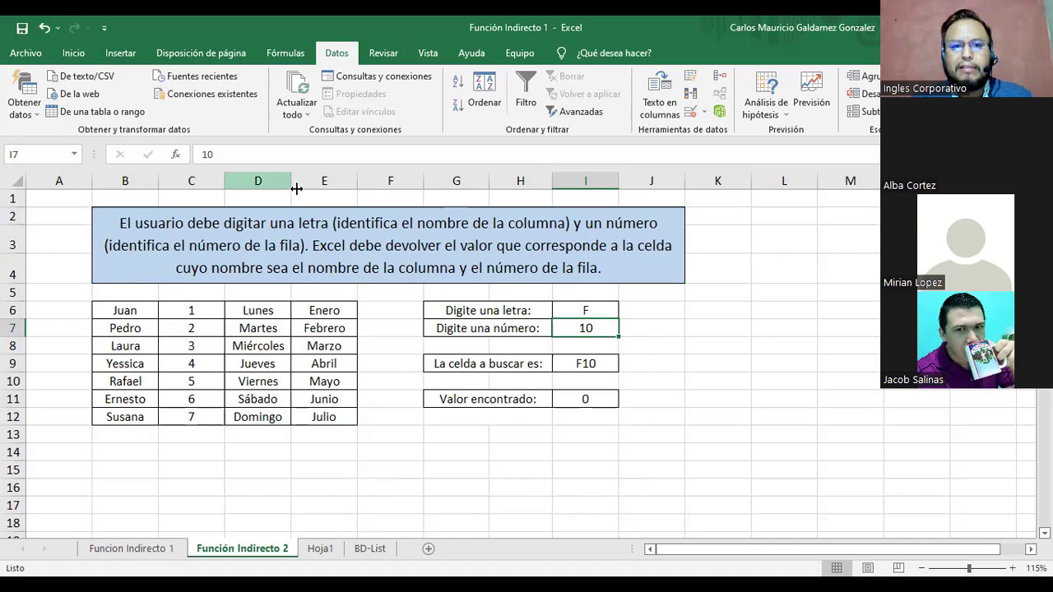
click(555, 318)
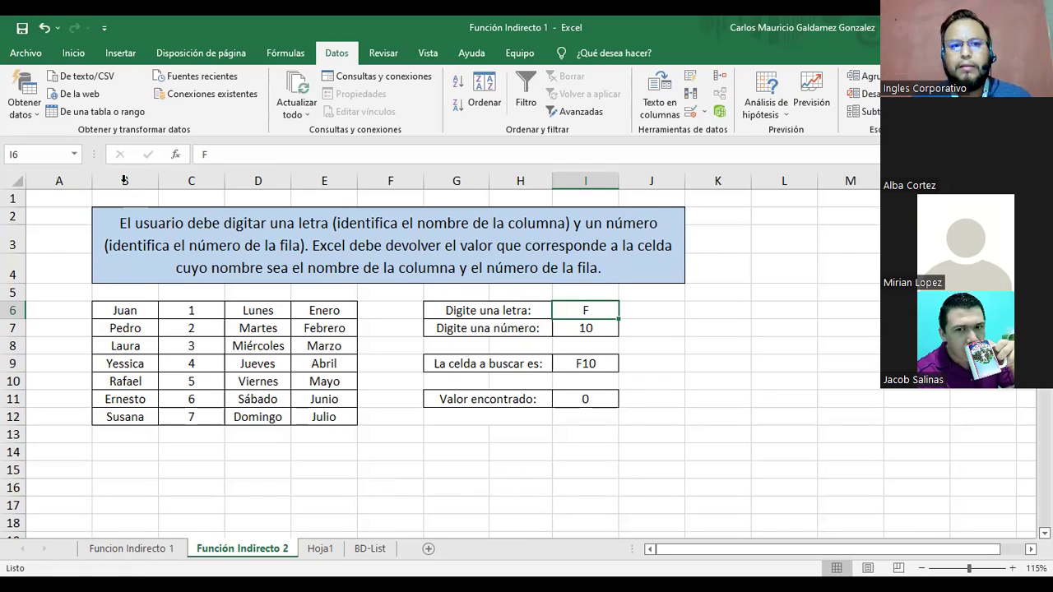
- On the BD-List sheet, copy the COLUMNAS and FILAS headers from A3:B3 into C3:D3
click(370, 549)
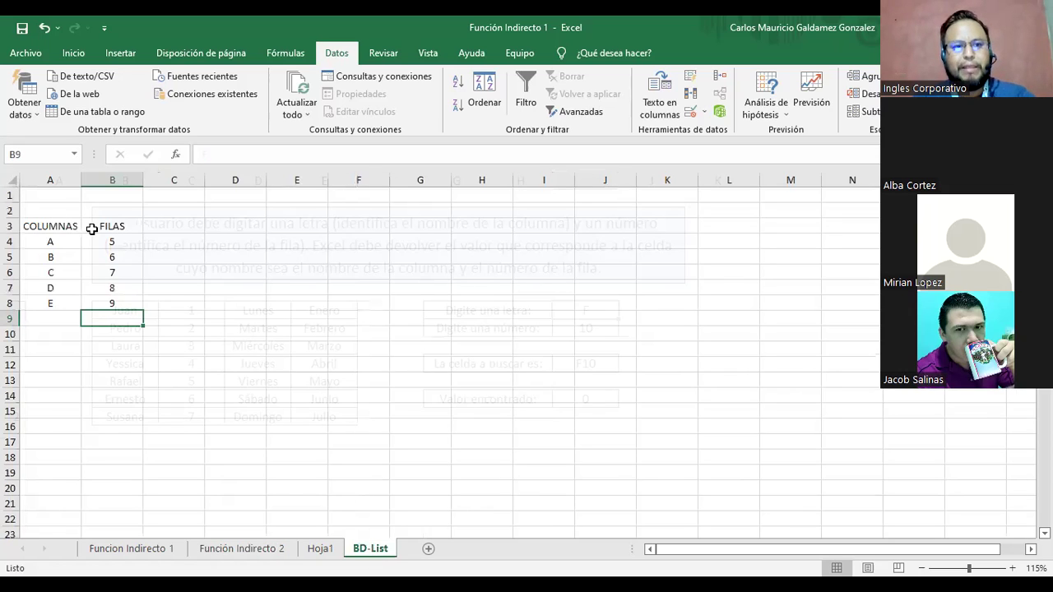
click(170, 227)
key(ctrl+v)
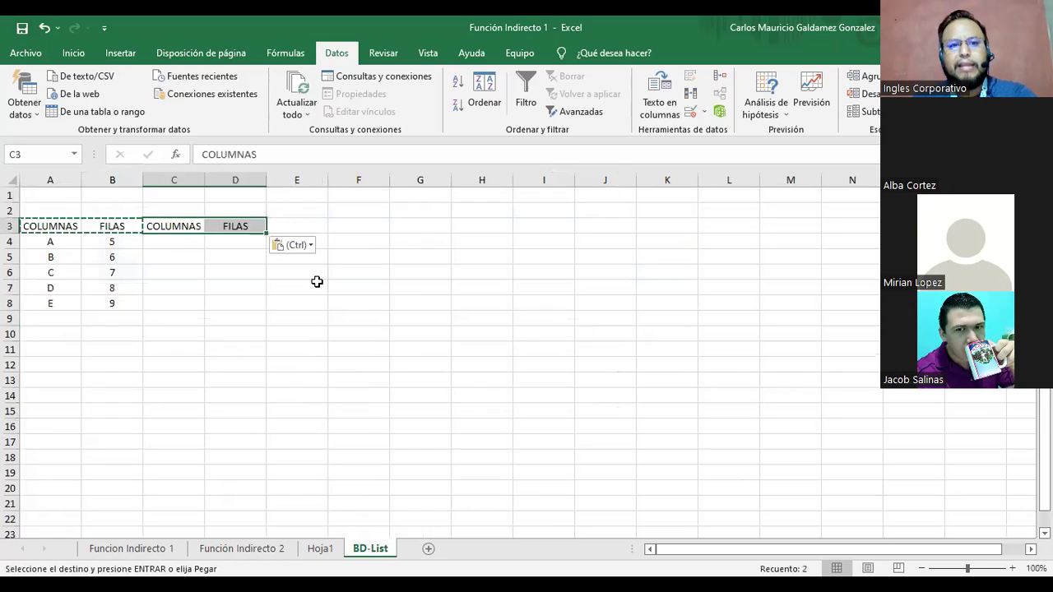
- Enter the title "Funcion Indirecto 2" in C2 above the copied headers
click(173, 239)
click(171, 210)
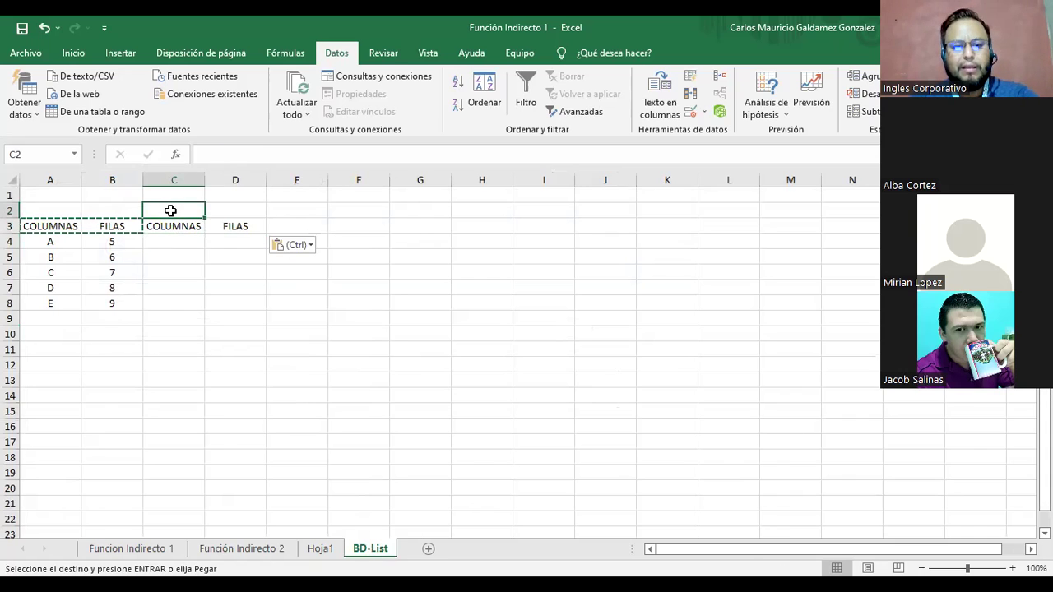
text(Fu)
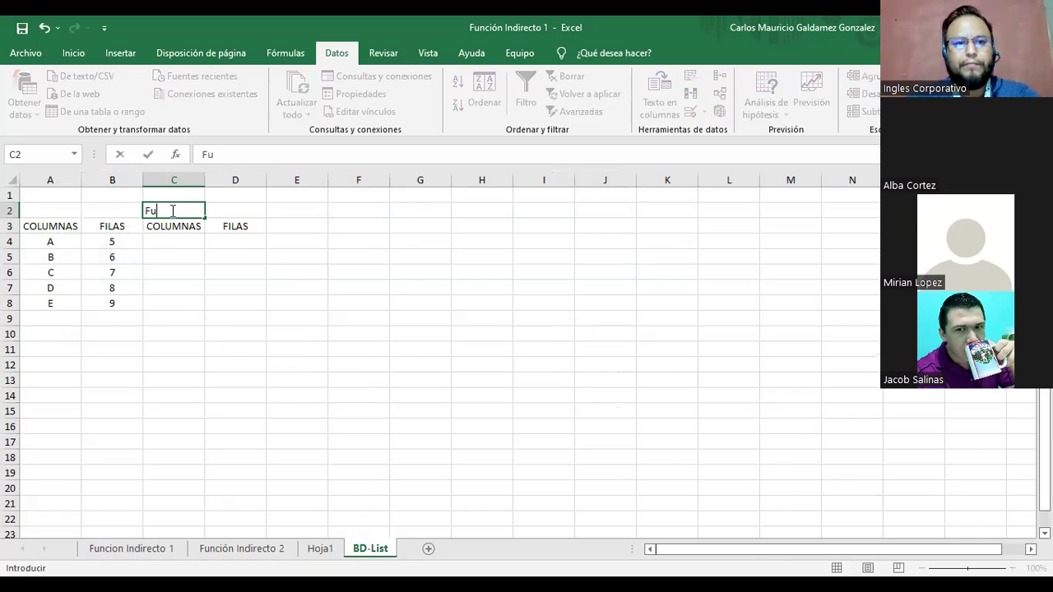
text(ncion Indirecto 2)
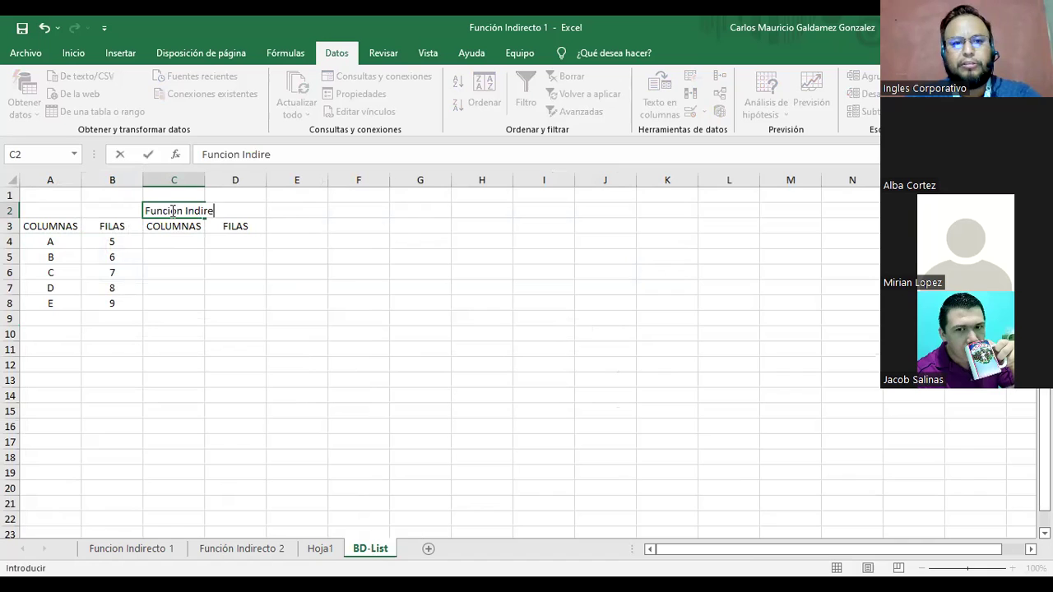
key(Return)
- Copy the title in C2 to A2 above the original COLUMNAS and FILAS lists
click(170, 211)
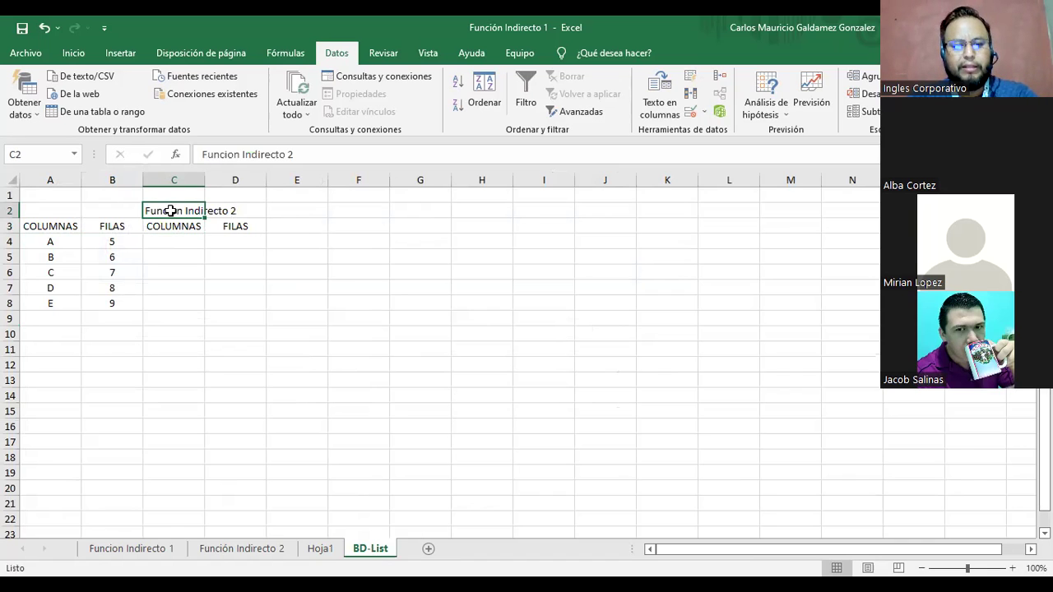
key(ctrl+c)
key(Left)
key(Left)
key(ctrl+v)
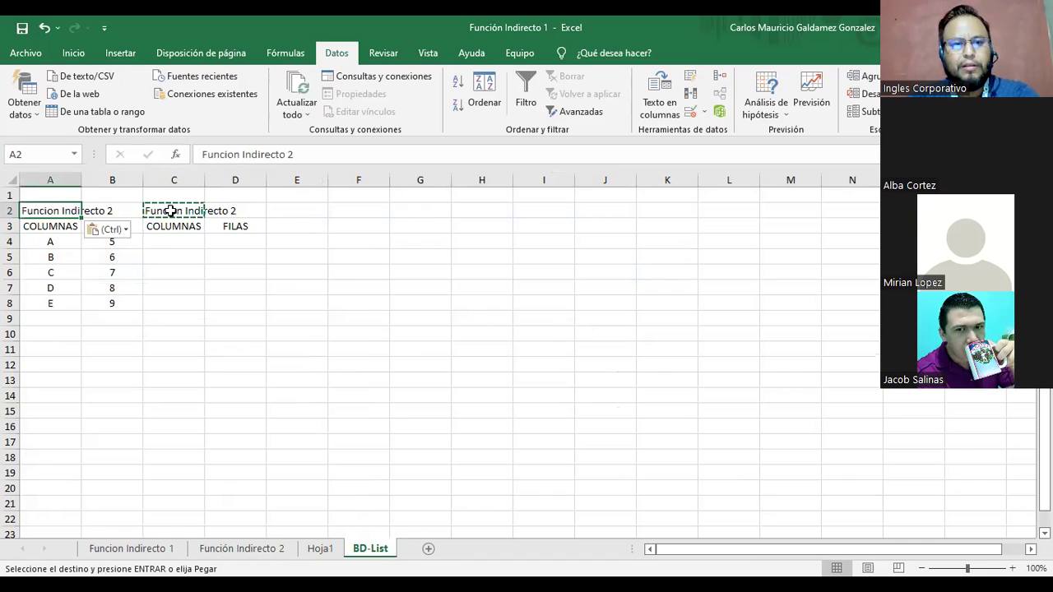
- Change the title in A2 to "Funcion Indirecto 1"
key(F2)
key(BackSpace)
text(1)
key(Return)
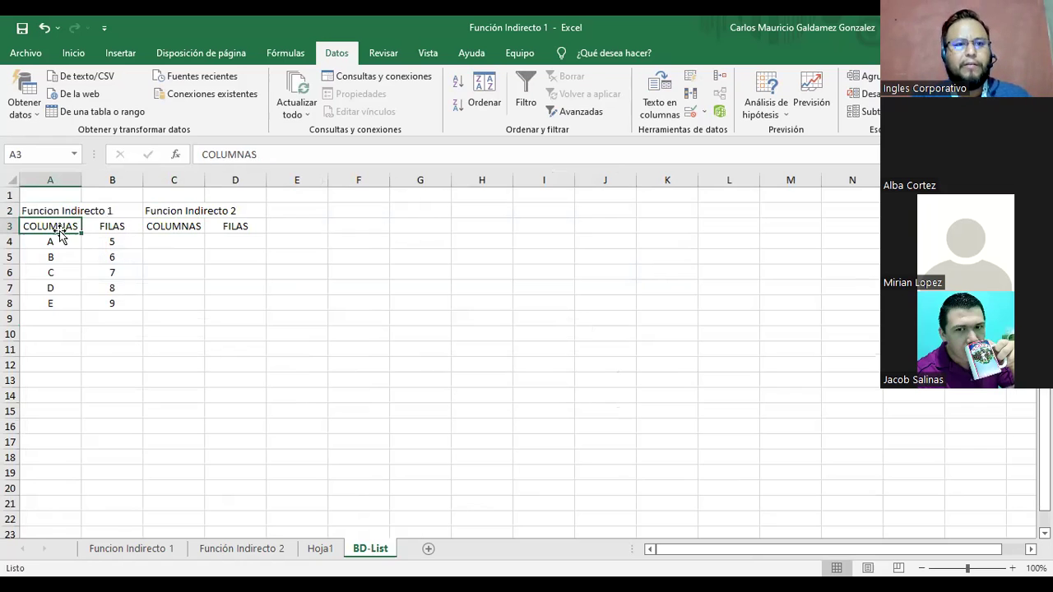
- Merge and center the titles across A2:B2 and C2:D2, and add all borders to A2:B8
key(Up)
key(shift+Right)
click(28, 52)
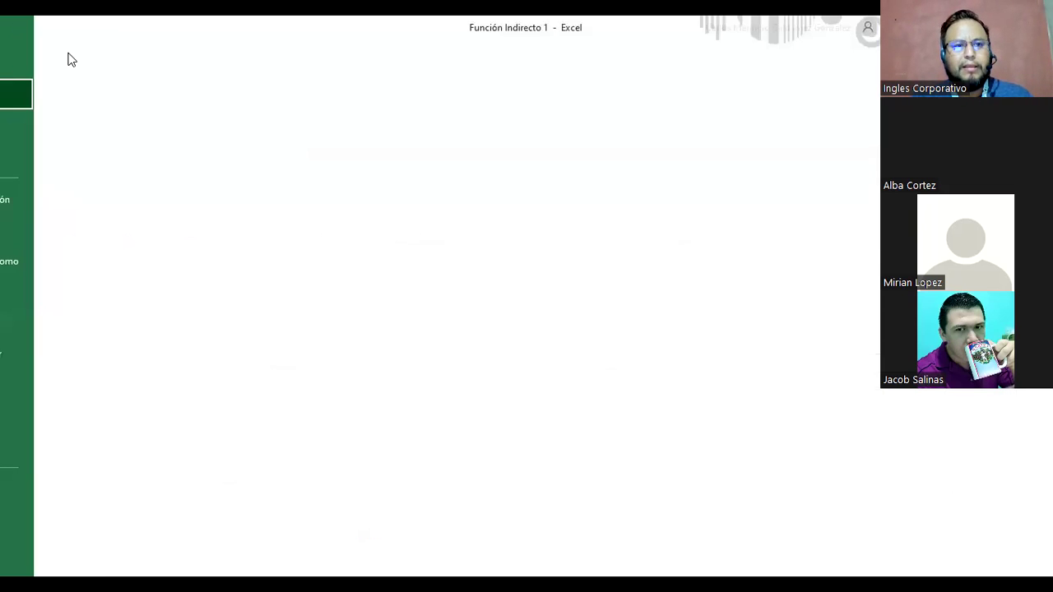
click(21, 61)
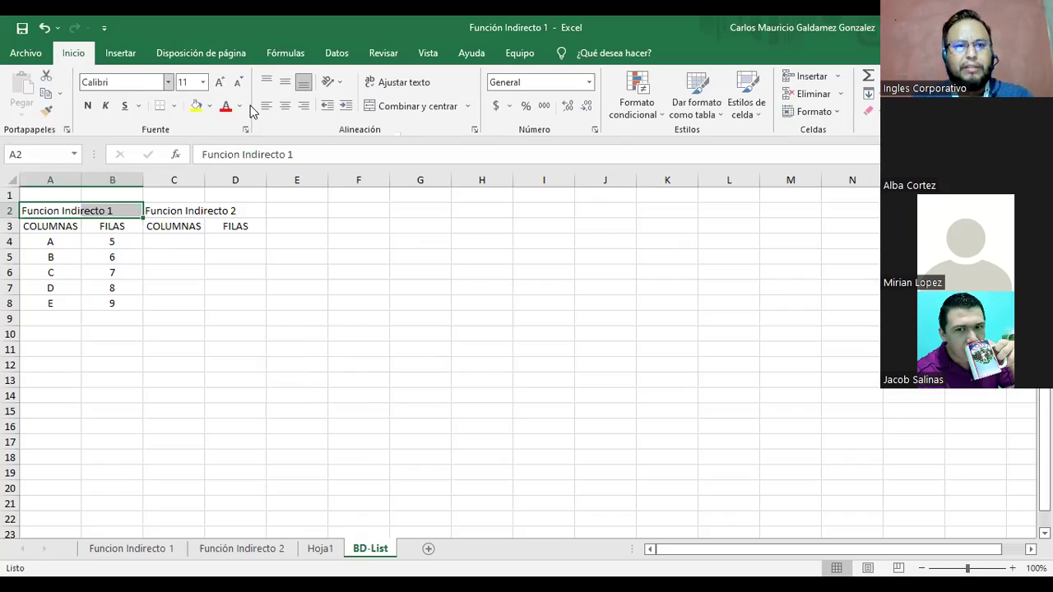
click(403, 106)
drag(186, 206, 234, 211)
click(396, 106)
drag(48, 209, 80, 306)
click(167, 110)
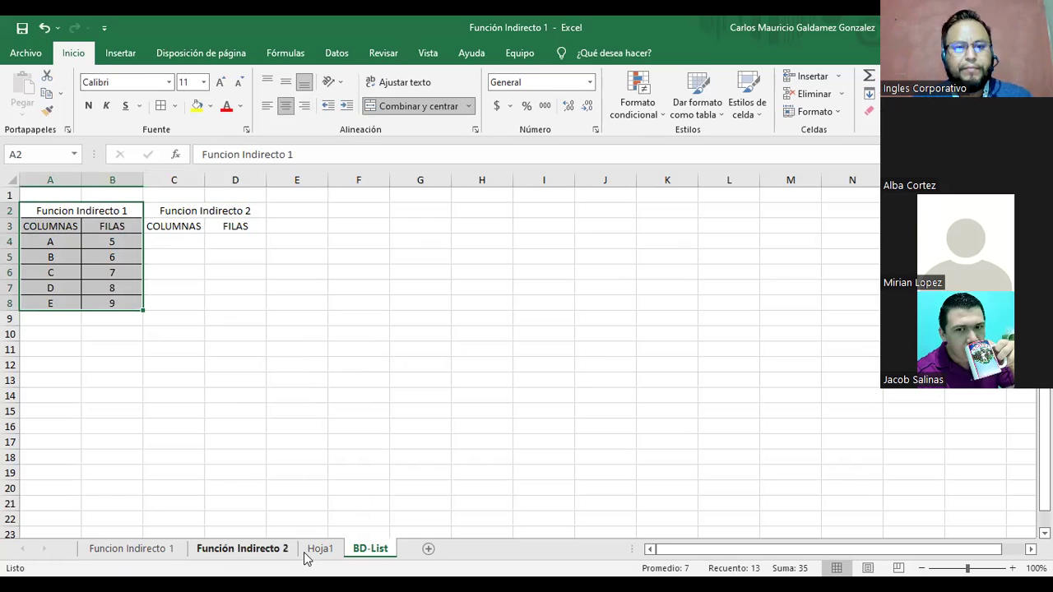
- Copy the letters B to E from A5:A8 into C4:C7 and add all borders to C2:D7
click(217, 557)
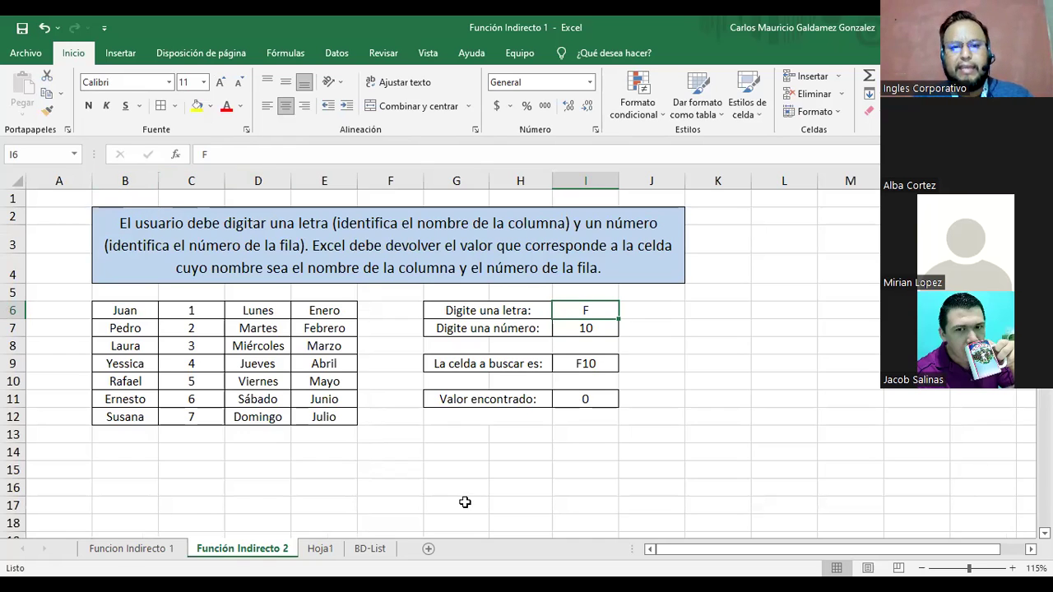
click(358, 555)
drag(50, 240, 63, 303)
key(ctrl+c)
click(174, 241)
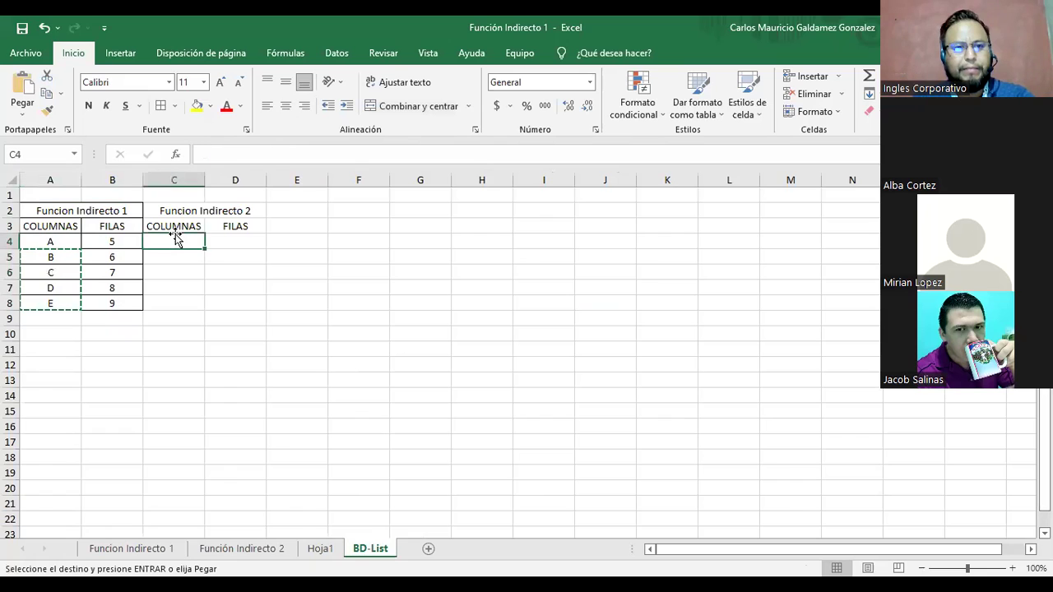
key(ctrl+v)
drag(170, 209, 200, 277)
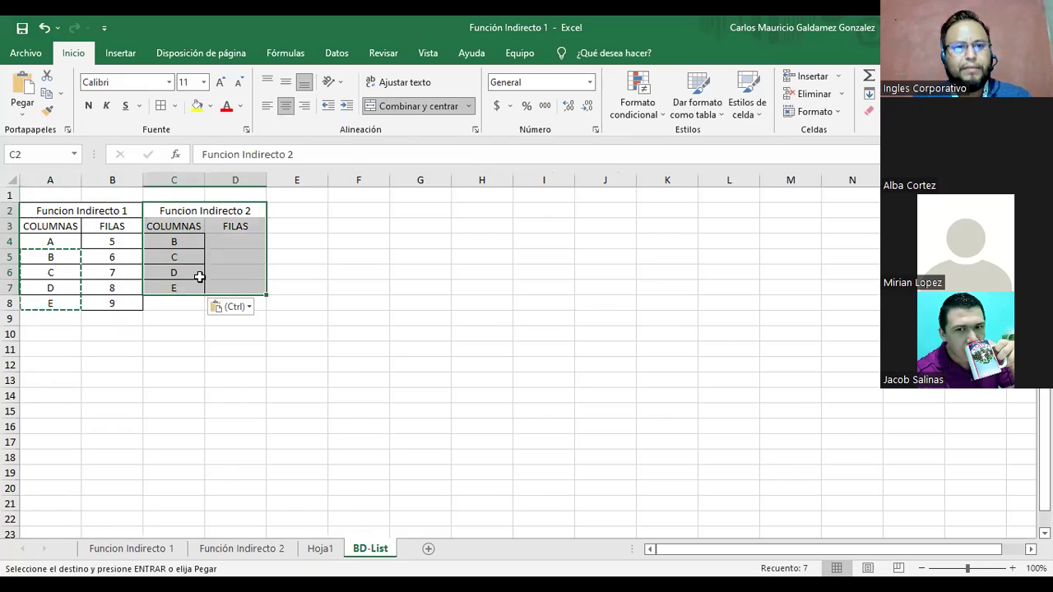
click(164, 110)
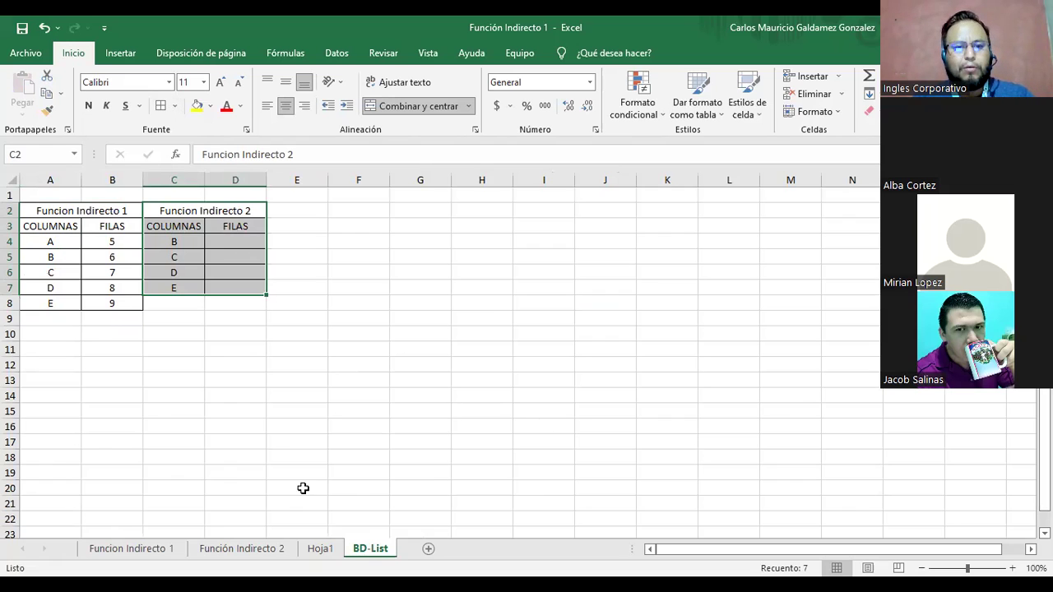
- Enter the row numbers 6 to 12 in D4:D10 under the second FILAS header and add borders to them
click(267, 555)
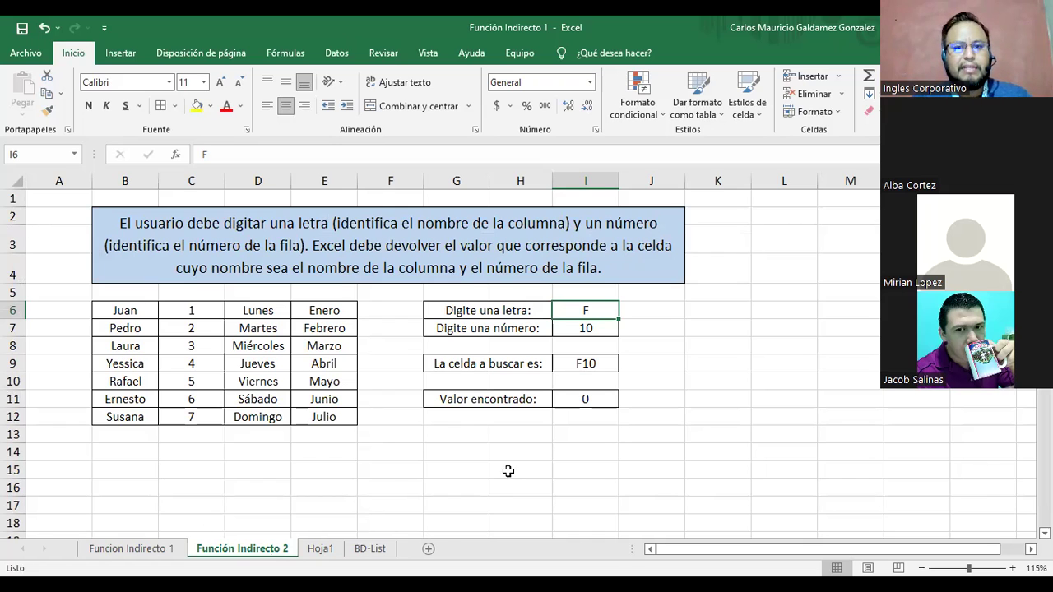
click(370, 549)
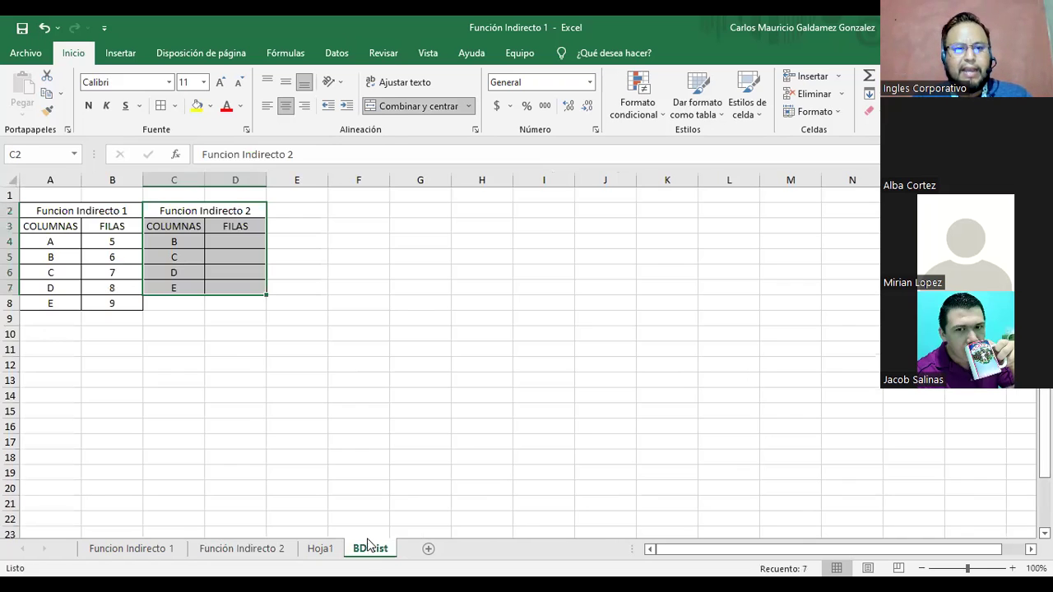
click(250, 249)
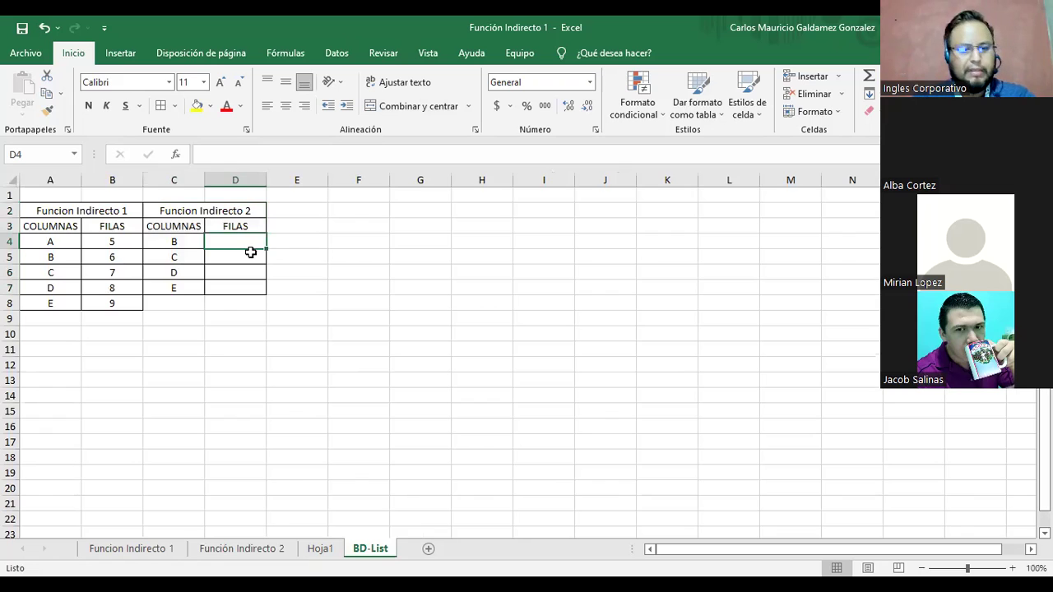
text(6)
key(Return)
text(7)
key(Return)
text(8)
key(Return)
text(9)
key(Return)
text(10)
key(Return)
text(11)
key(Return)
text(12)
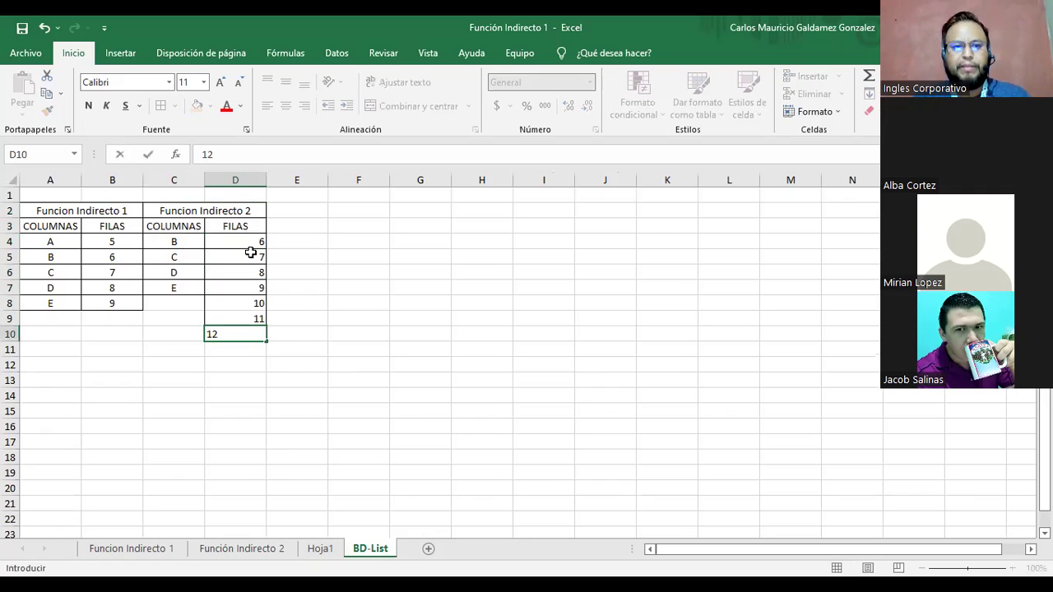
click(304, 328)
drag(227, 243, 241, 333)
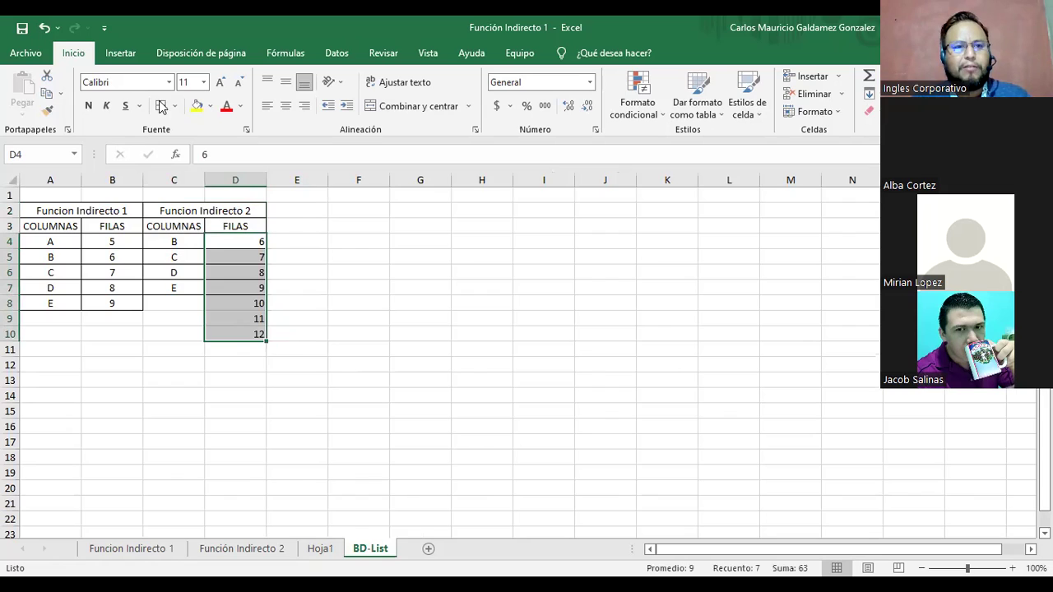
- Compare the new column letters and row numbers with the data range B6:E12 on the Función Indirecto 2 sheet
click(257, 304)
drag(175, 243, 185, 288)
click(257, 319)
drag(176, 241, 237, 245)
click(175, 255)
click(173, 239)
click(256, 331)
click(171, 289)
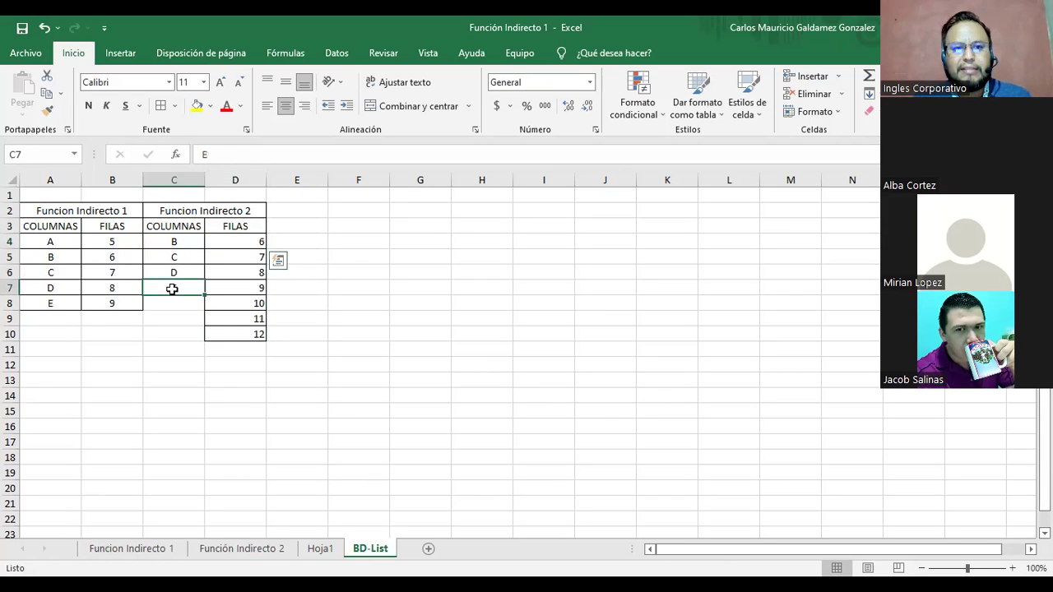
drag(172, 289, 247, 333)
click(231, 549)
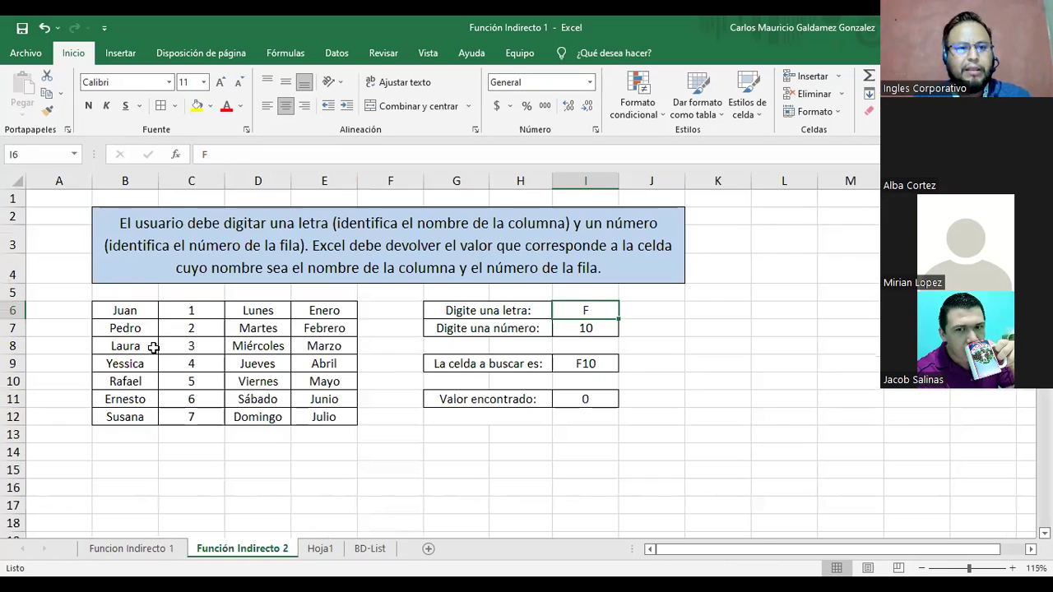
drag(123, 303, 345, 429)
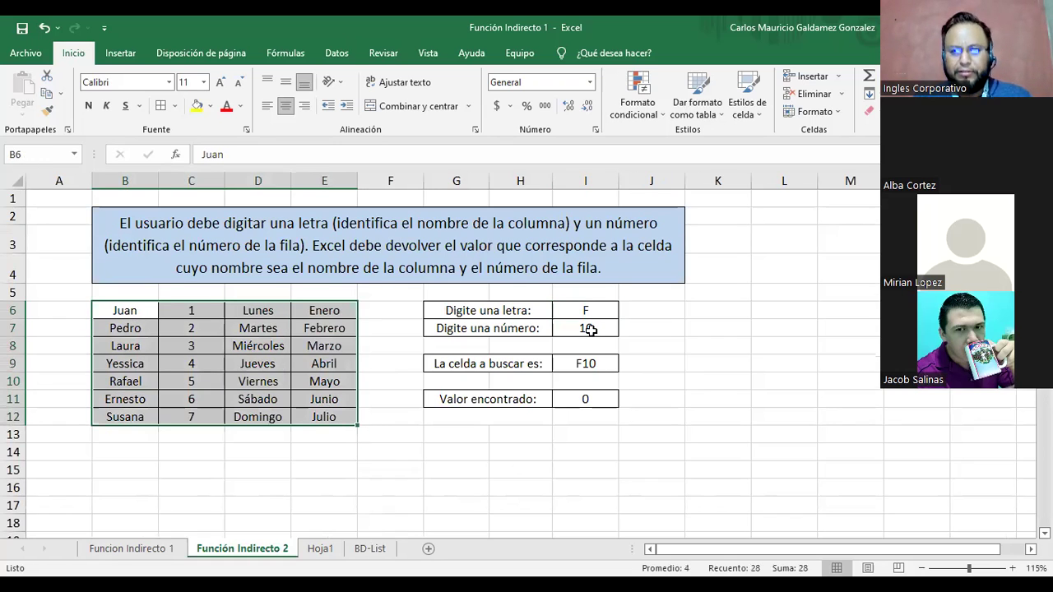
- Clear the letter and number entries in I6:I7
drag(581, 310, 599, 327)
key(Delete)
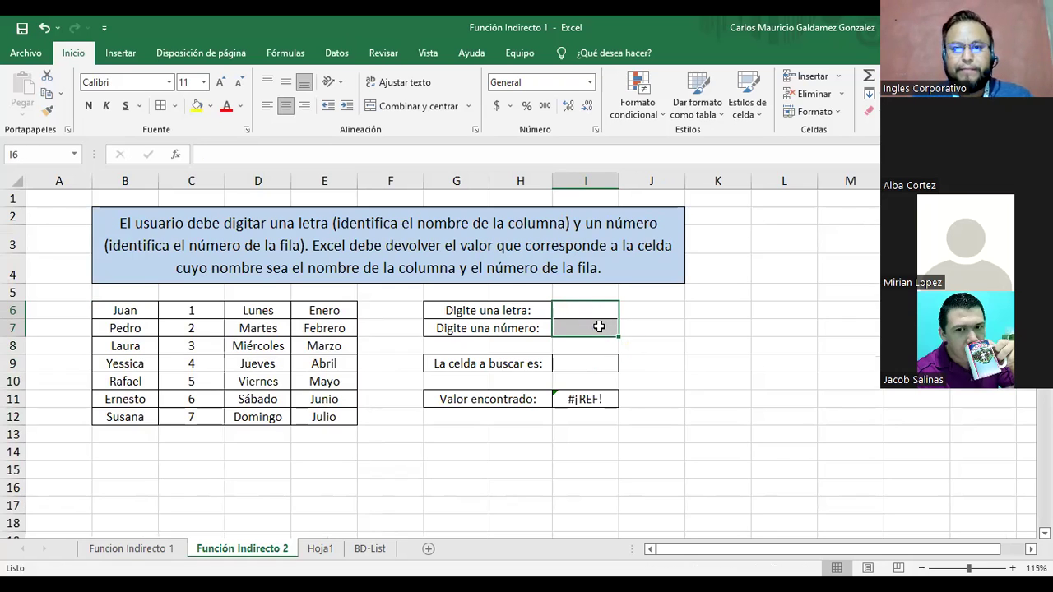
click(575, 309)
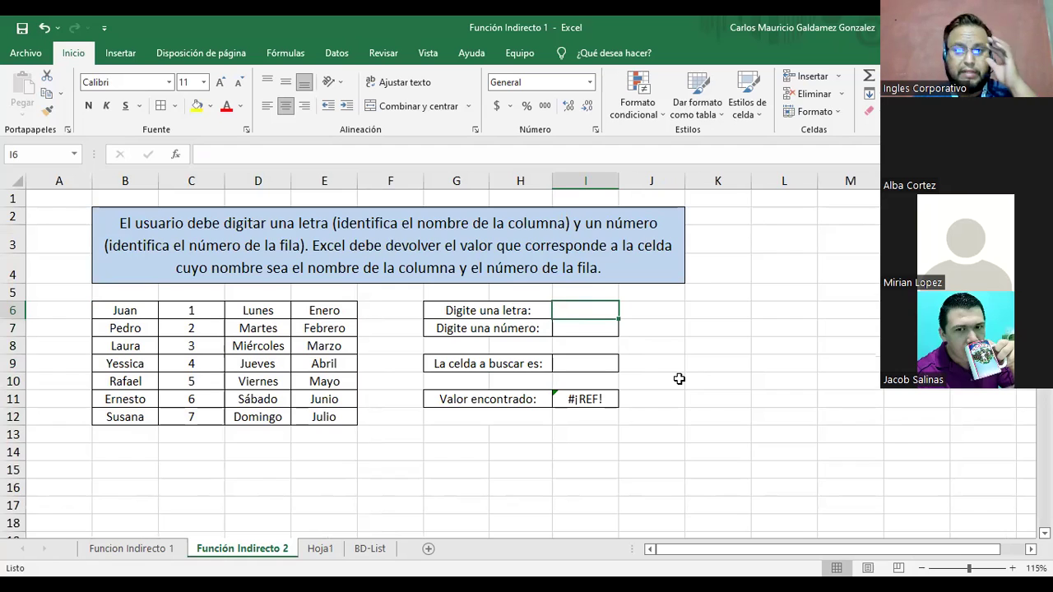
click(362, 549)
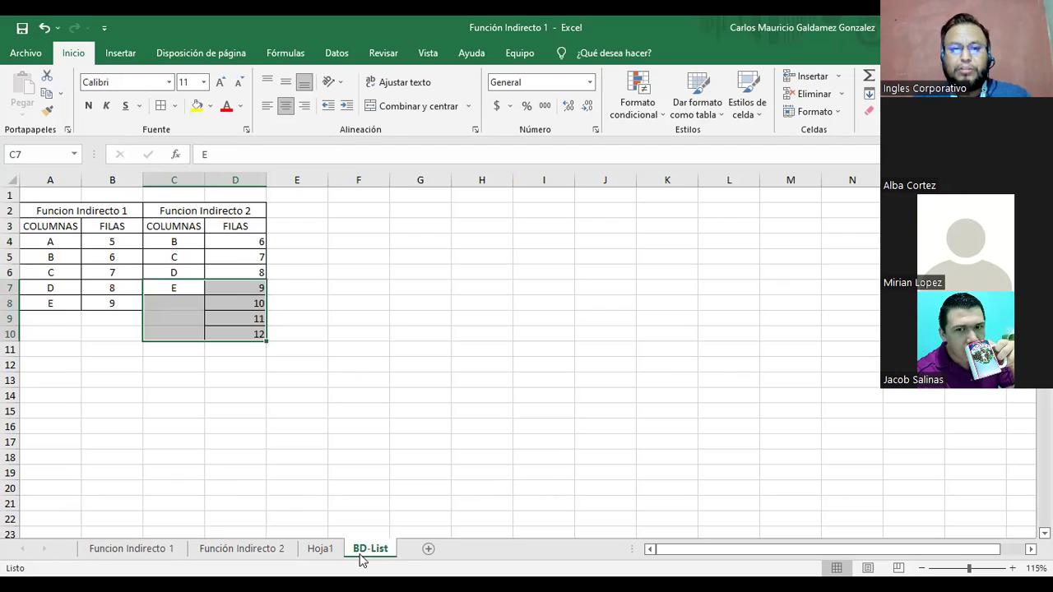
click(174, 257)
drag(176, 211, 227, 334)
click(176, 231)
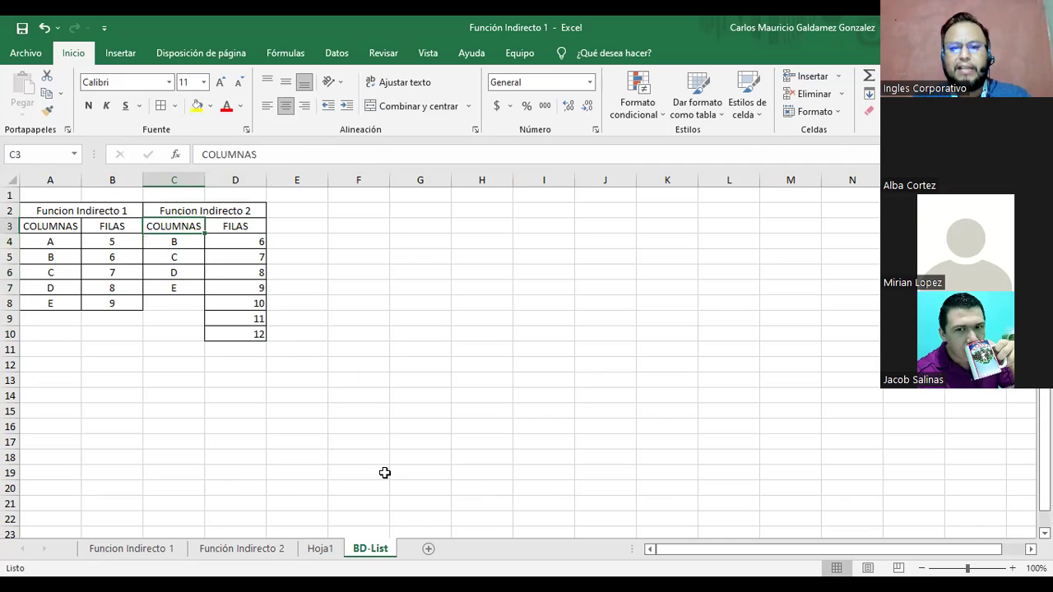
- On the Función Indirecto 2 sheet, give I6 a list data validation with the source ='BD-List'!$C$4:$C$7
click(271, 551)
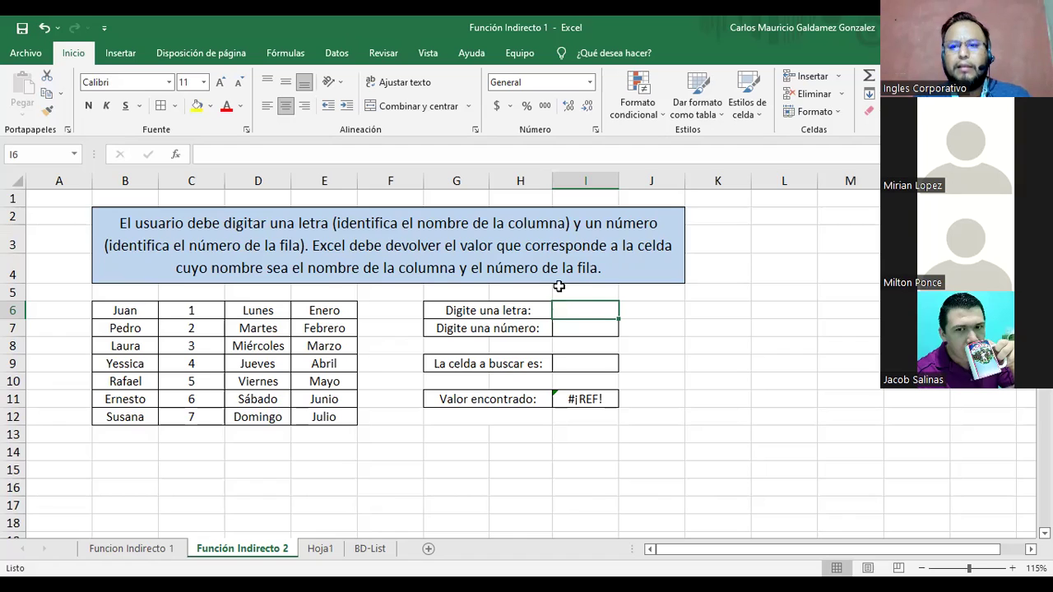
click(332, 60)
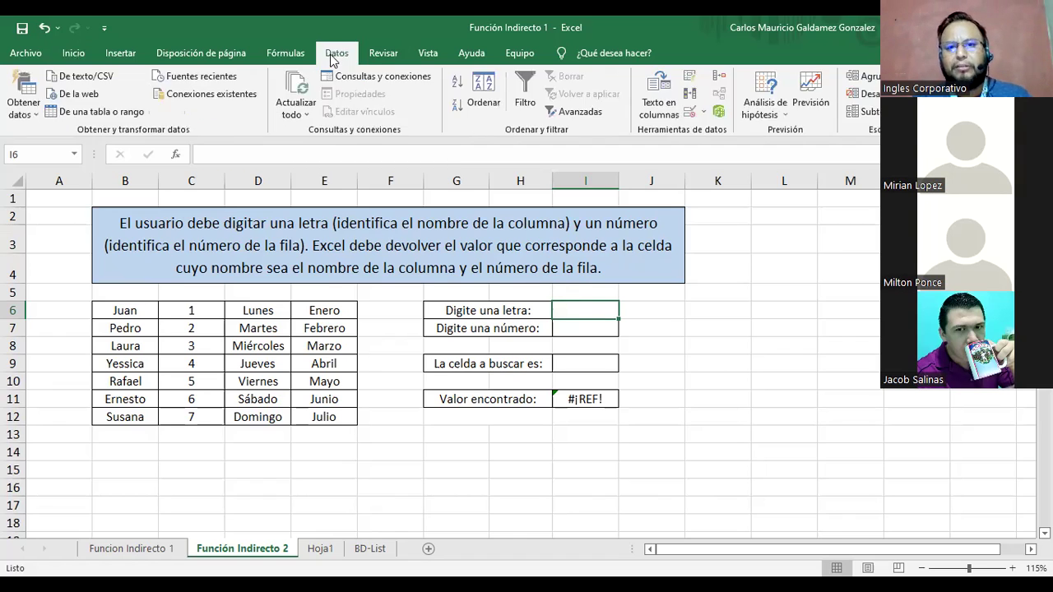
click(690, 120)
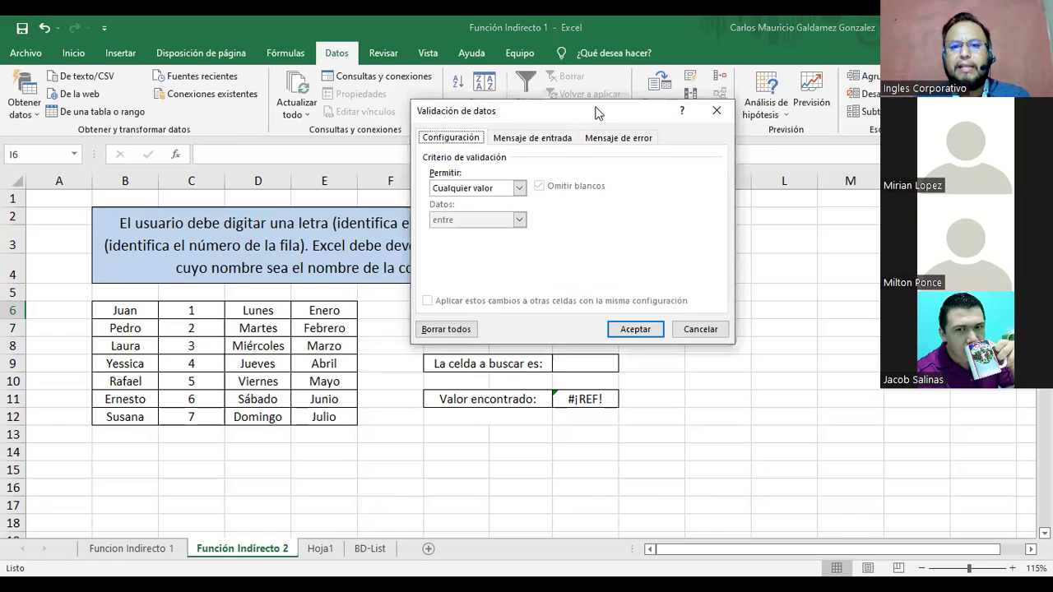
drag(596, 112, 636, 181)
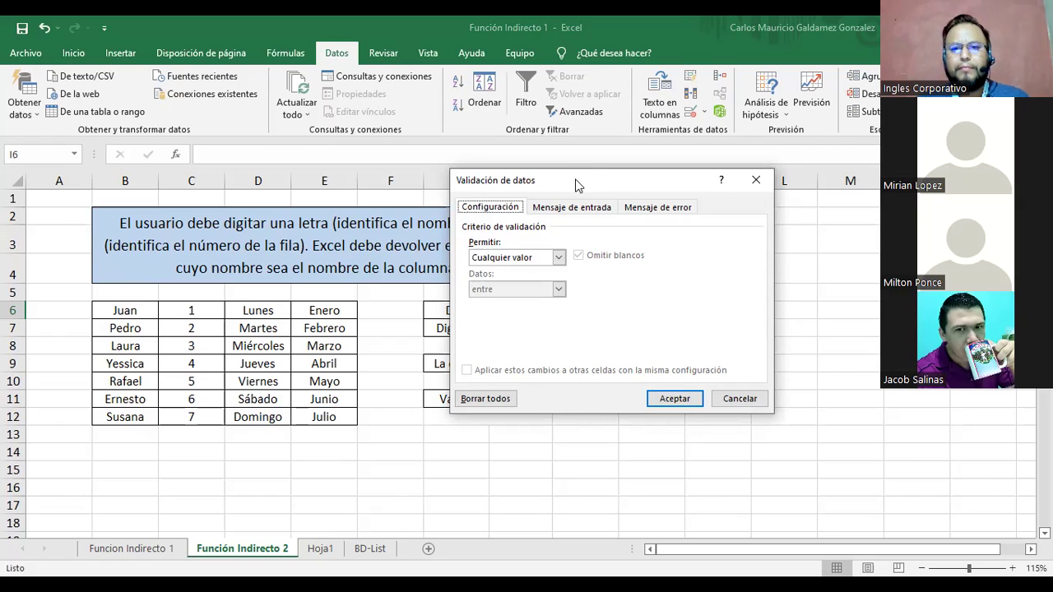
drag(578, 184, 423, 275)
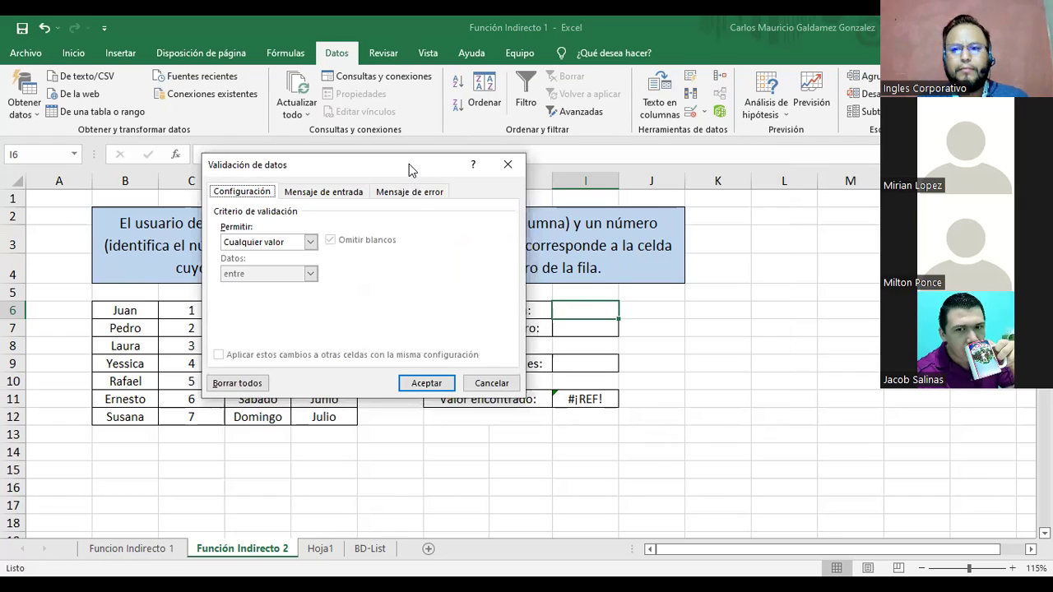
drag(427, 164, 452, 80)
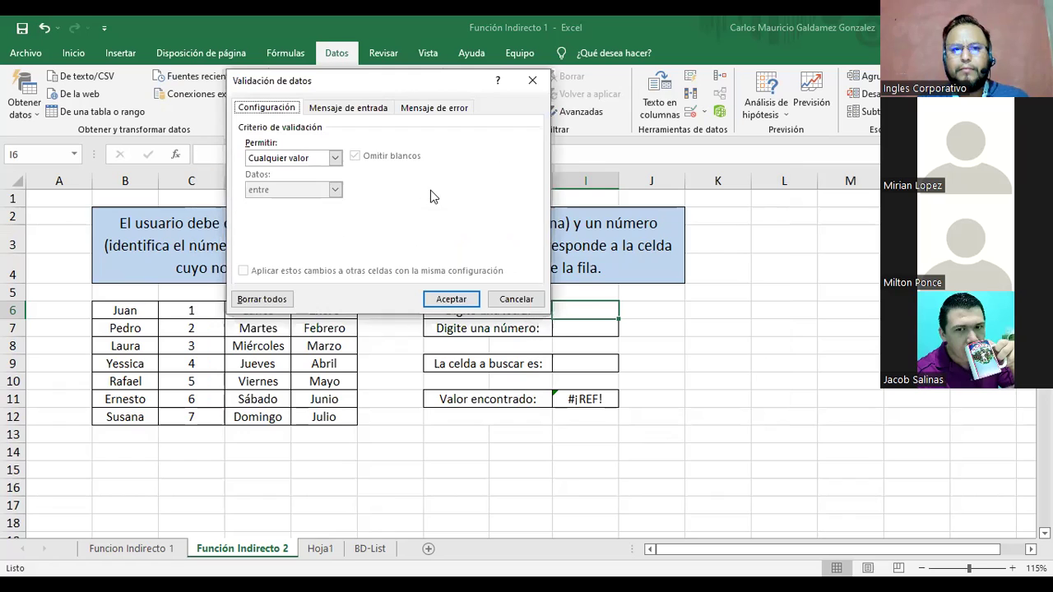
click(335, 159)
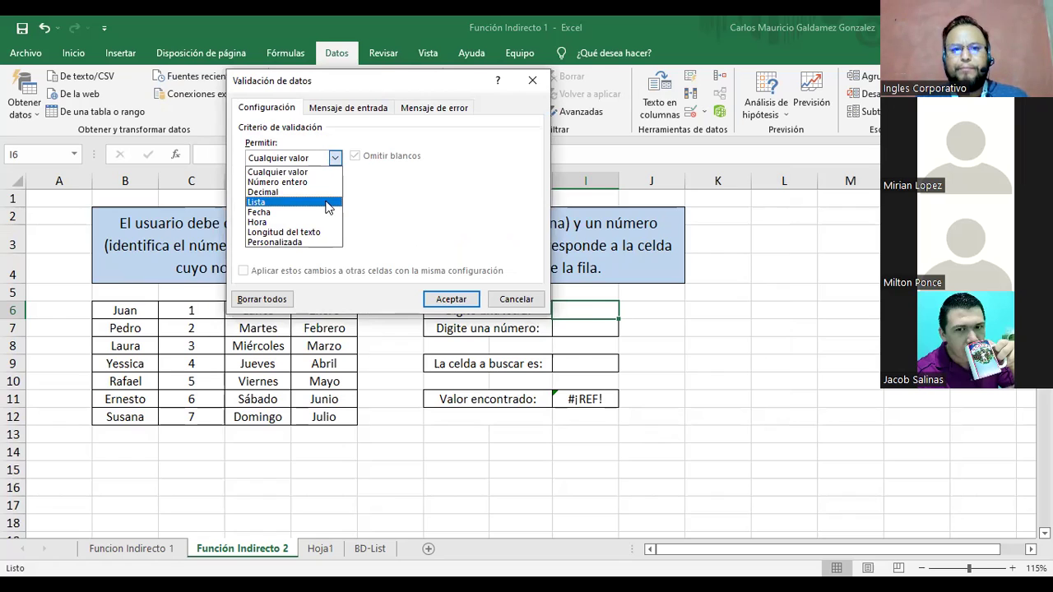
click(328, 203)
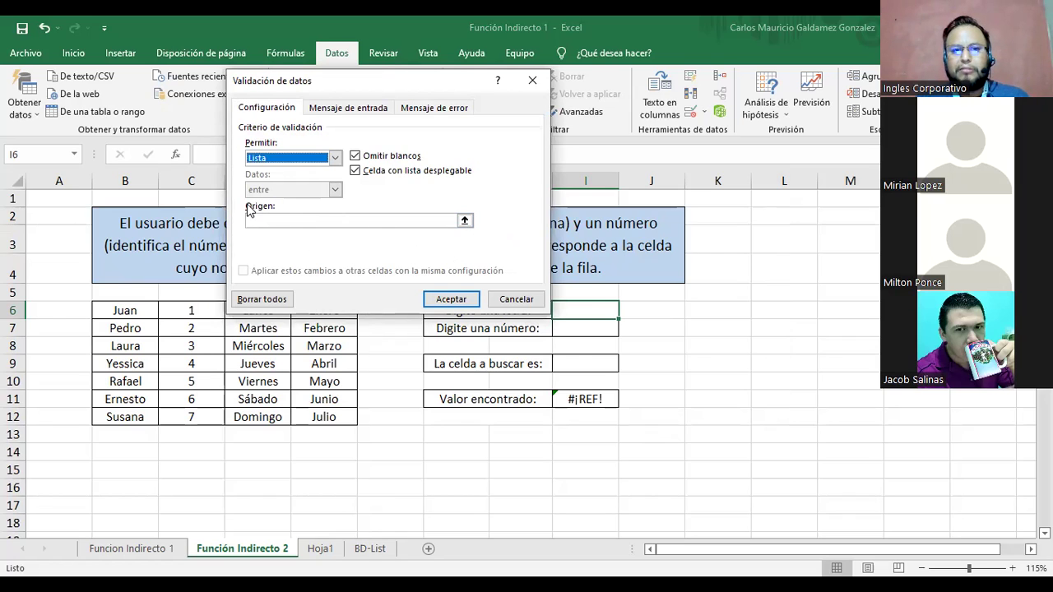
click(464, 222)
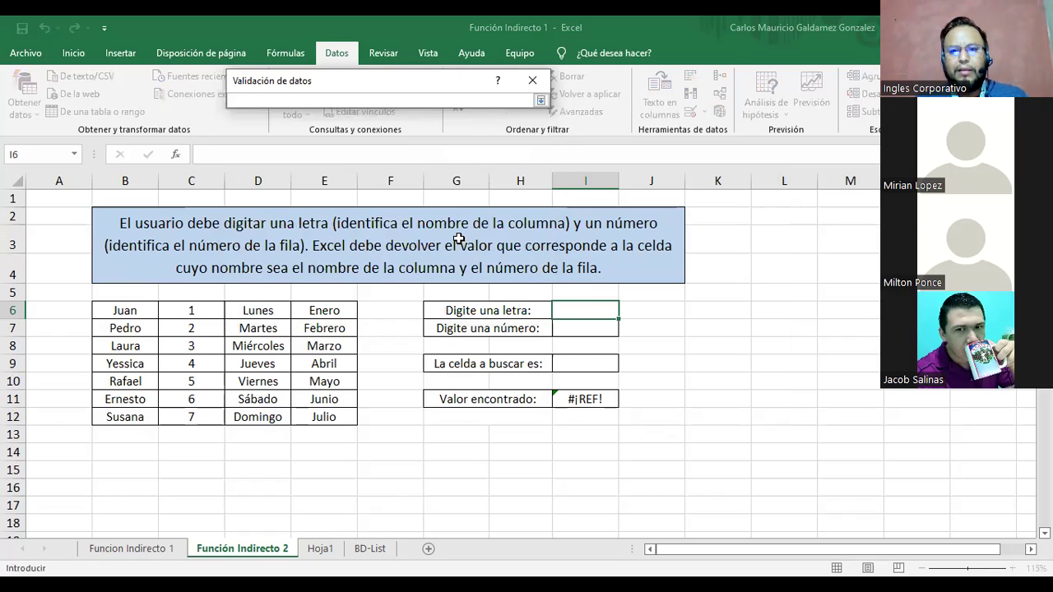
click(384, 555)
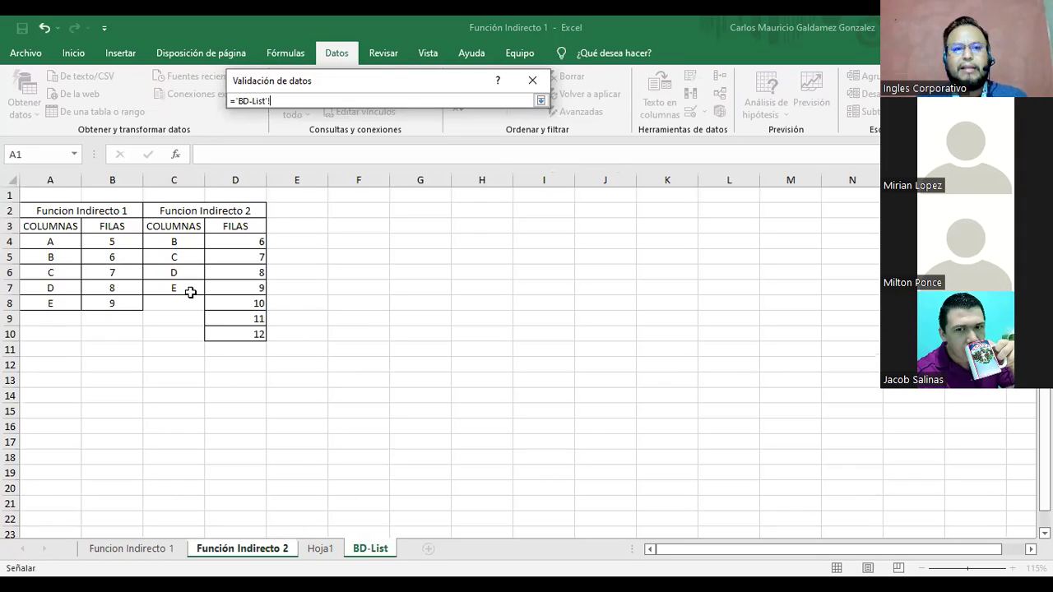
click(170, 241)
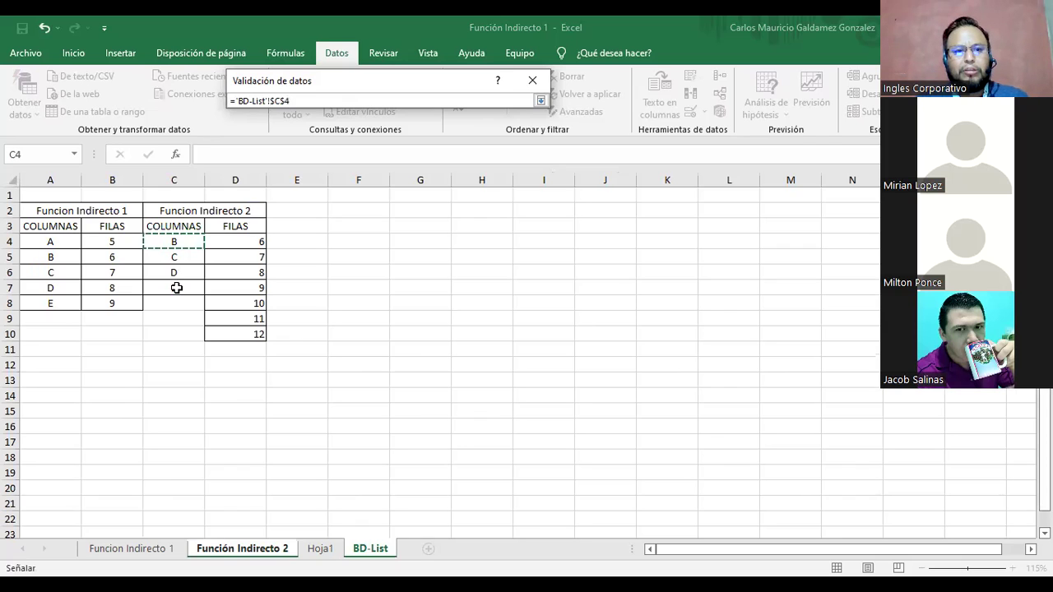
drag(176, 288, 176, 288)
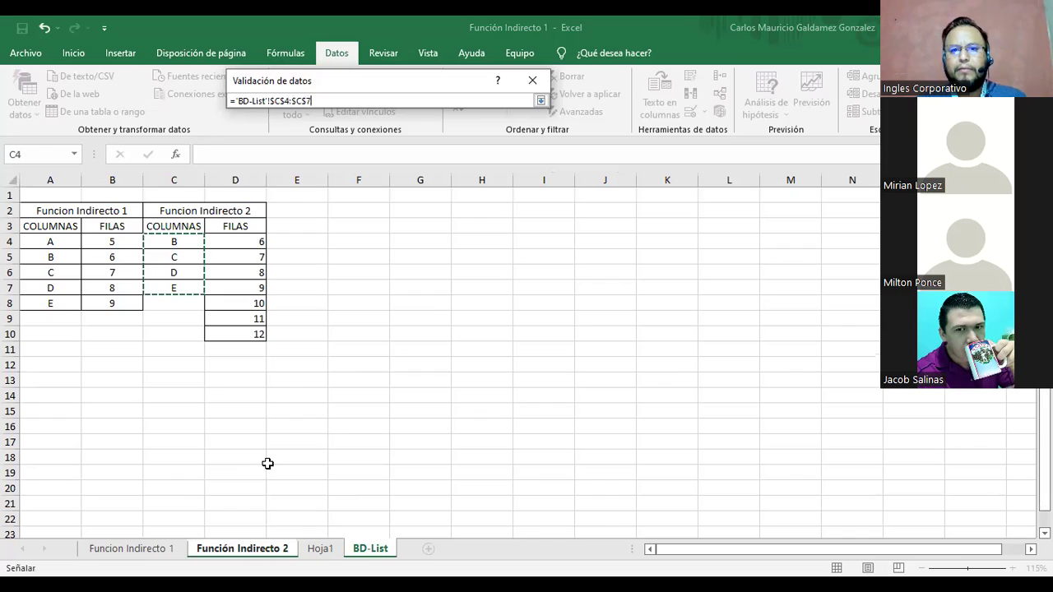
click(541, 102)
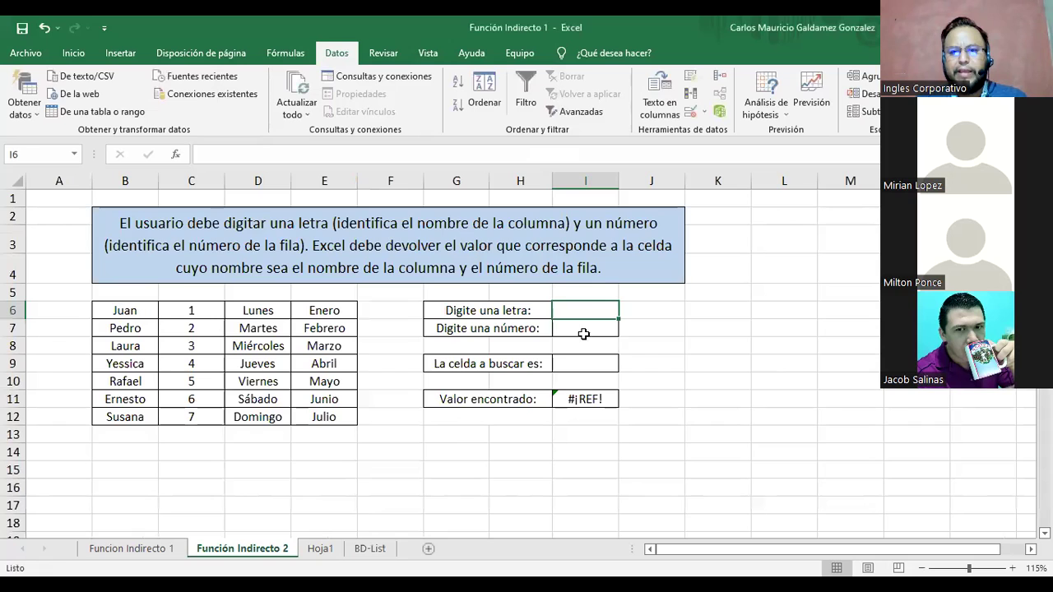
- Open the drop-down list of I6 to check the letters it offers
click(583, 313)
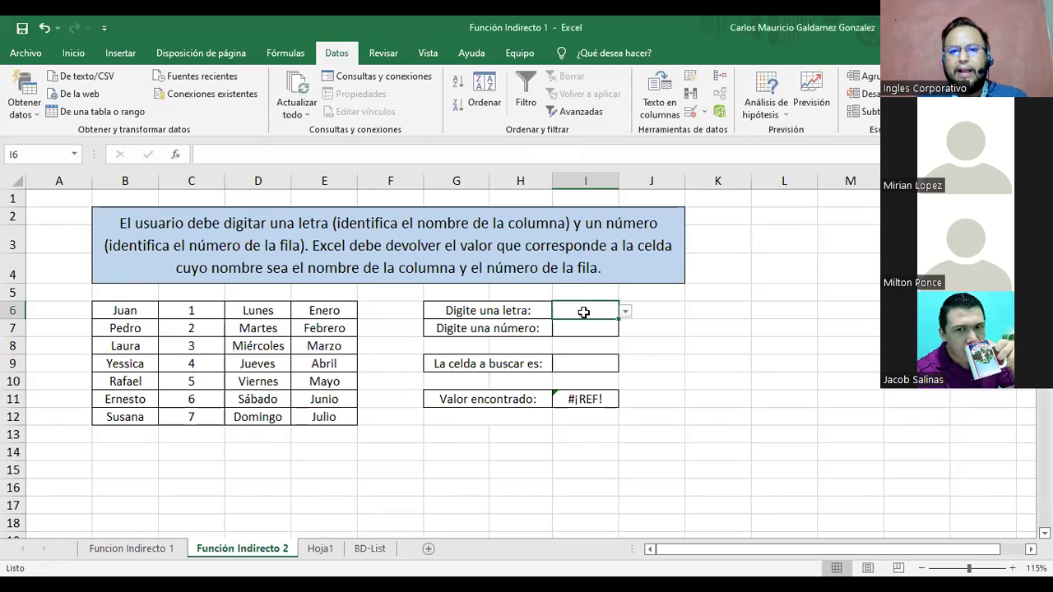
click(625, 313)
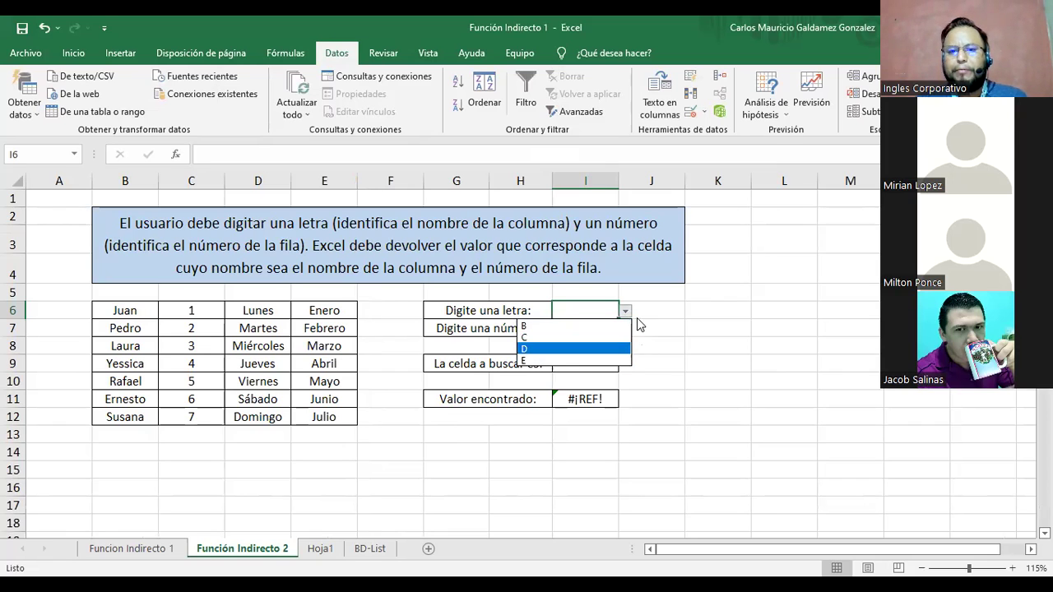
- Give I7 a list data validation with the source ='BD-List'!$D$4:$D$10
key(Escape)
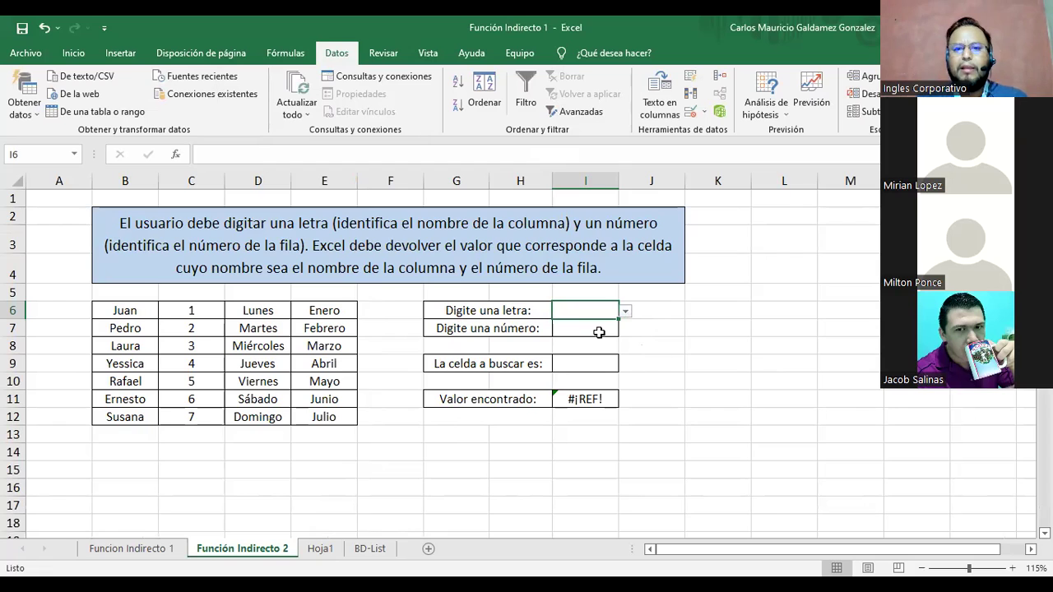
click(594, 329)
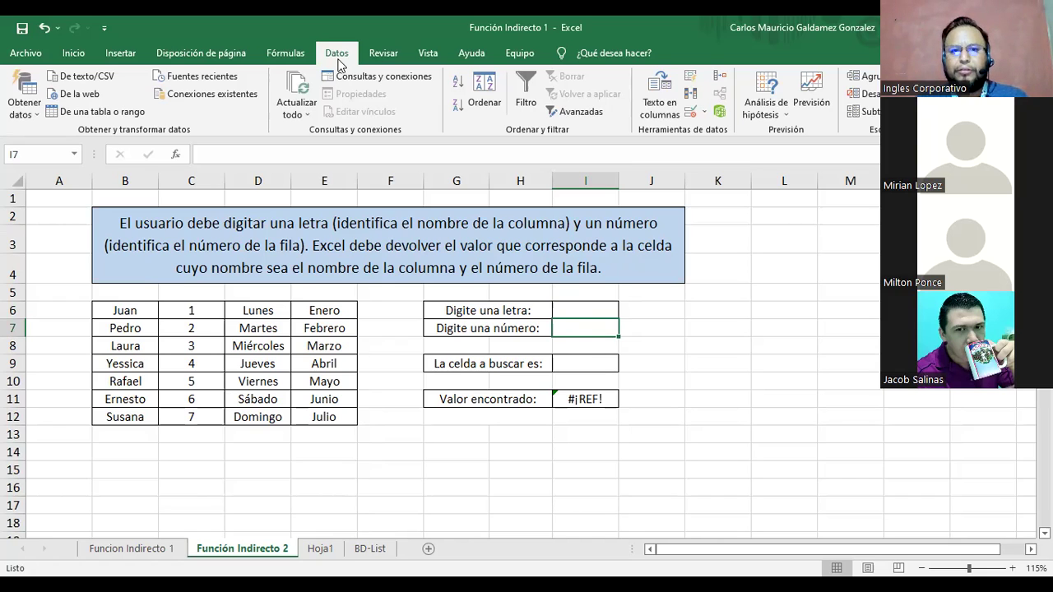
click(689, 115)
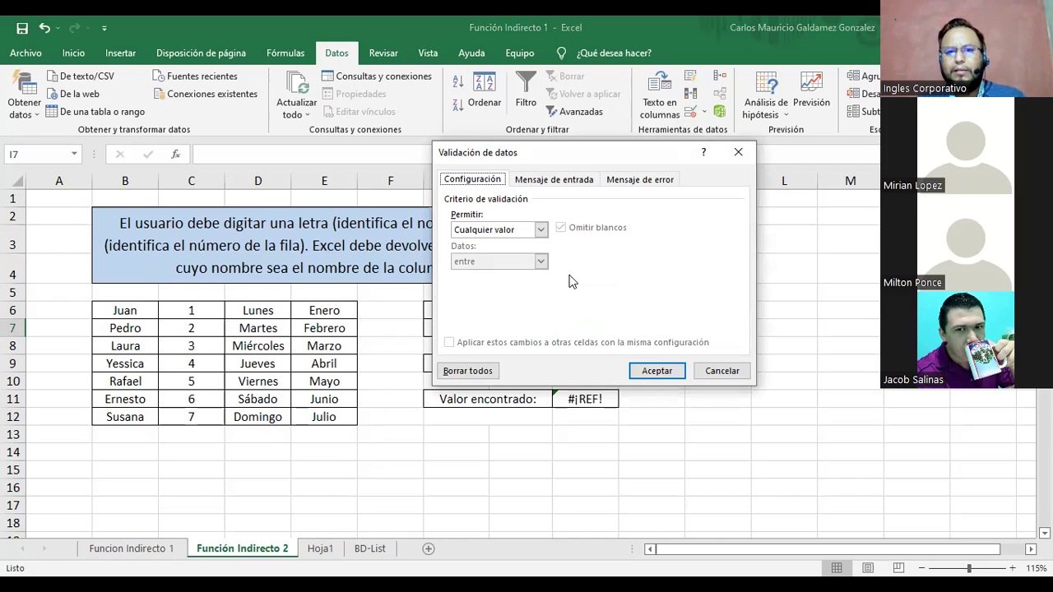
click(501, 232)
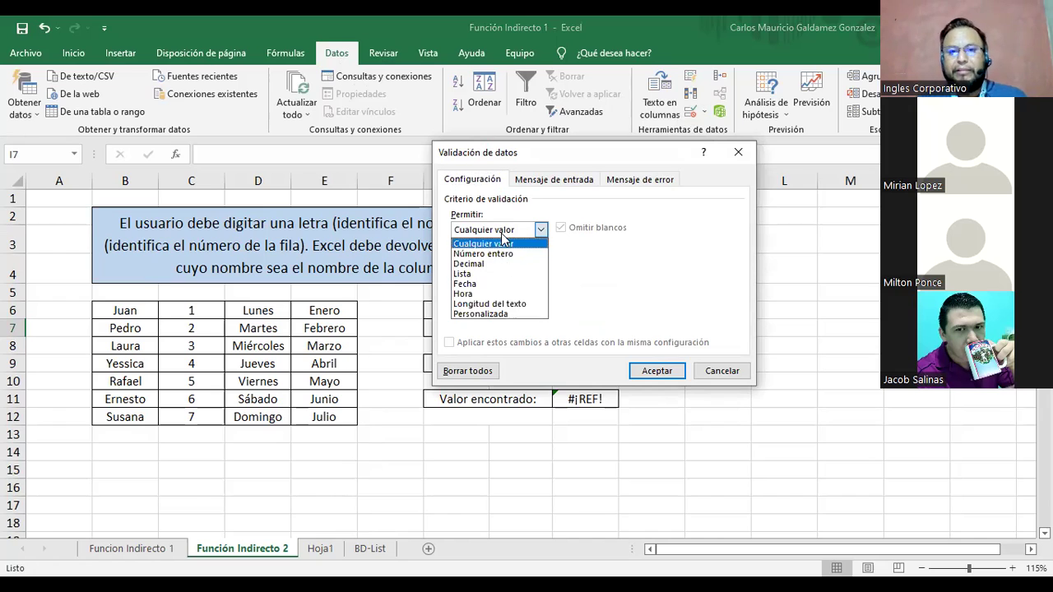
click(496, 274)
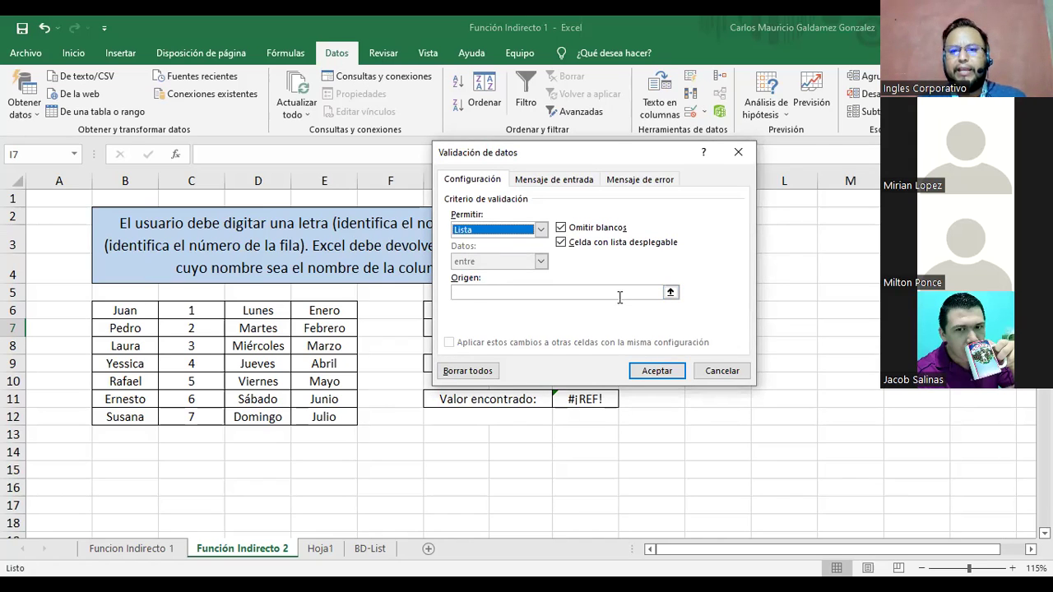
click(664, 294)
click(669, 293)
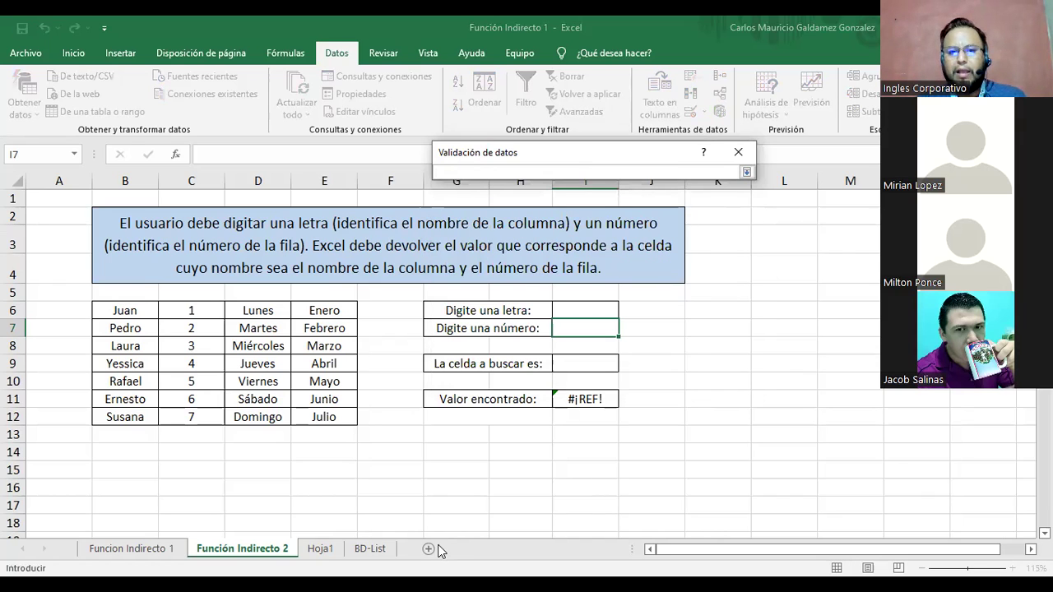
click(371, 549)
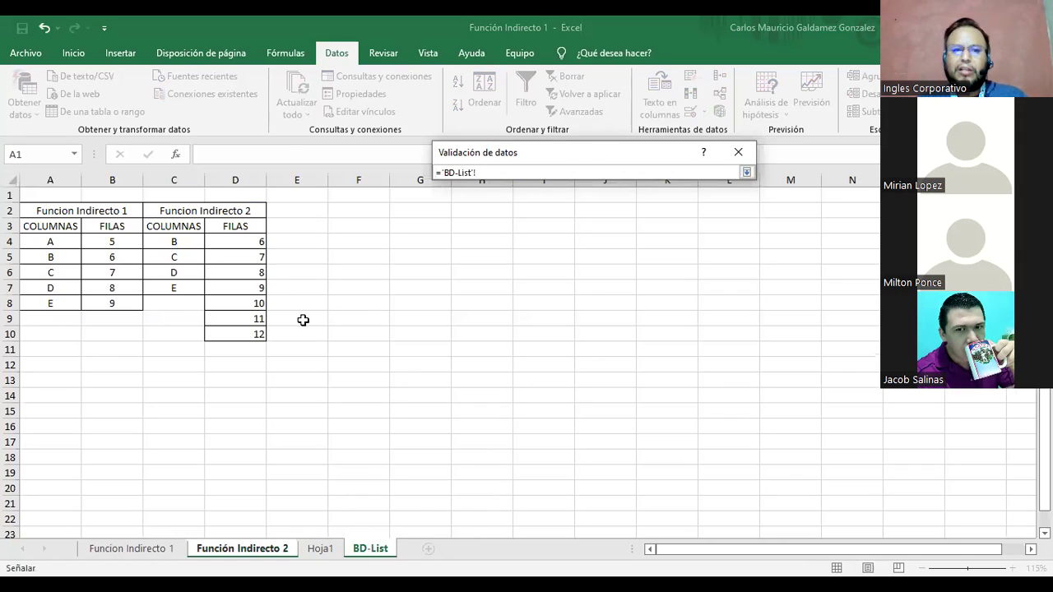
click(233, 242)
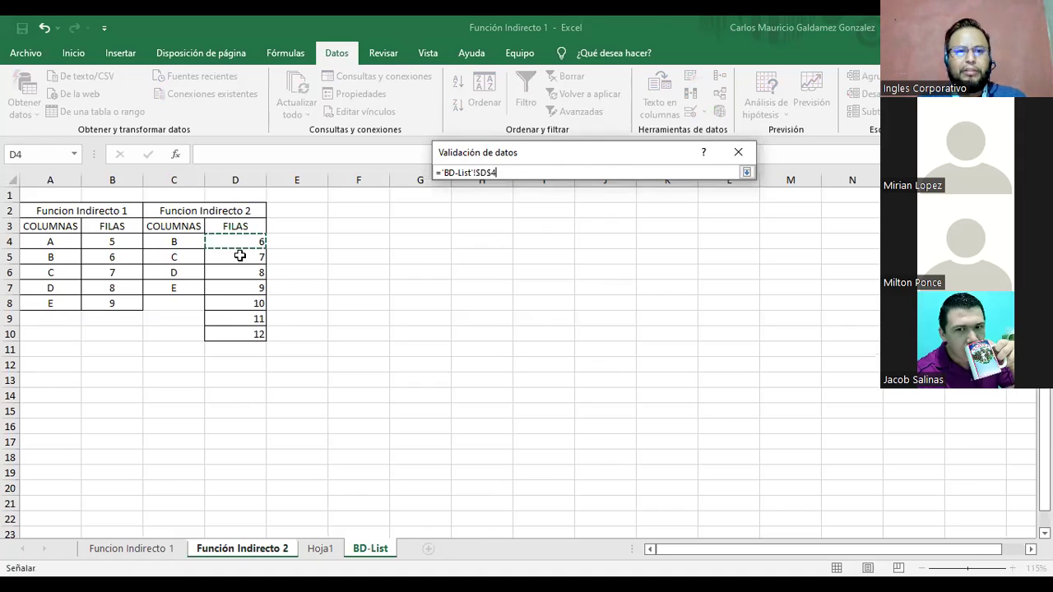
drag(239, 244, 262, 335)
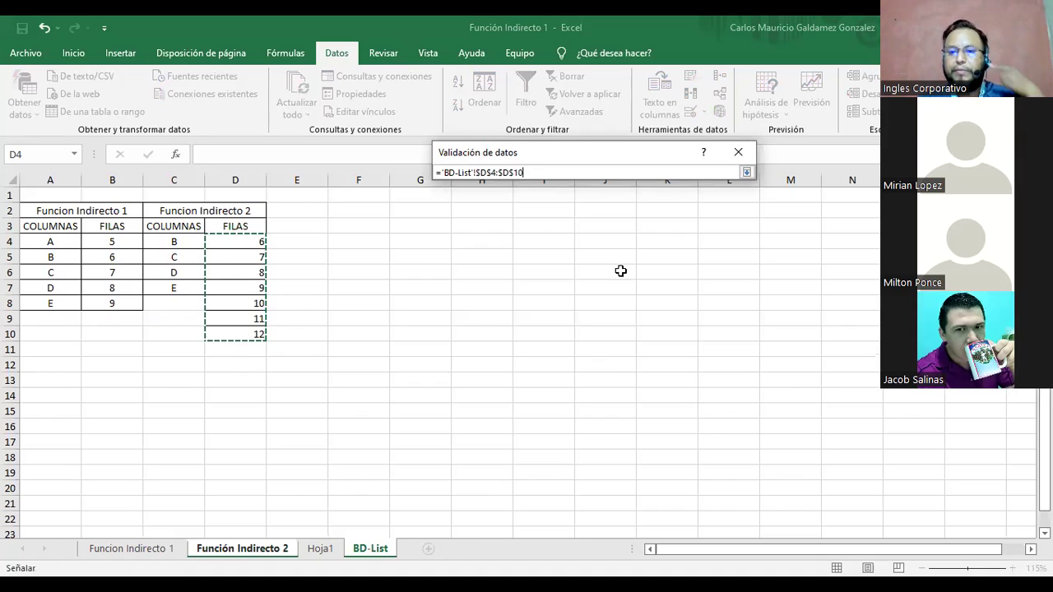
click(747, 173)
click(665, 372)
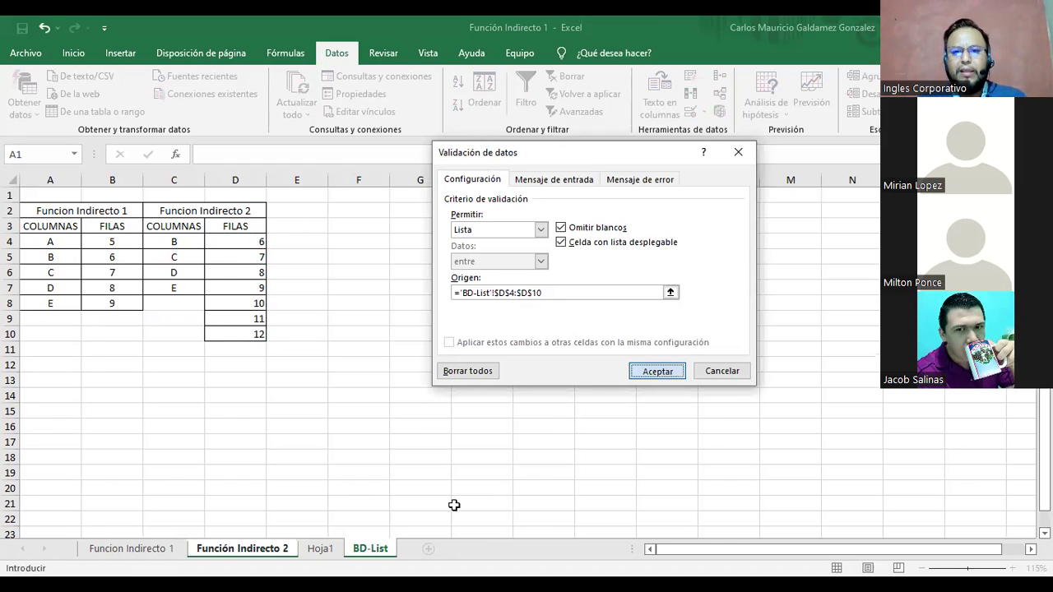
- Check the options offered by the drop-down lists of I6 and I7 against the data range B6:E12
click(530, 333)
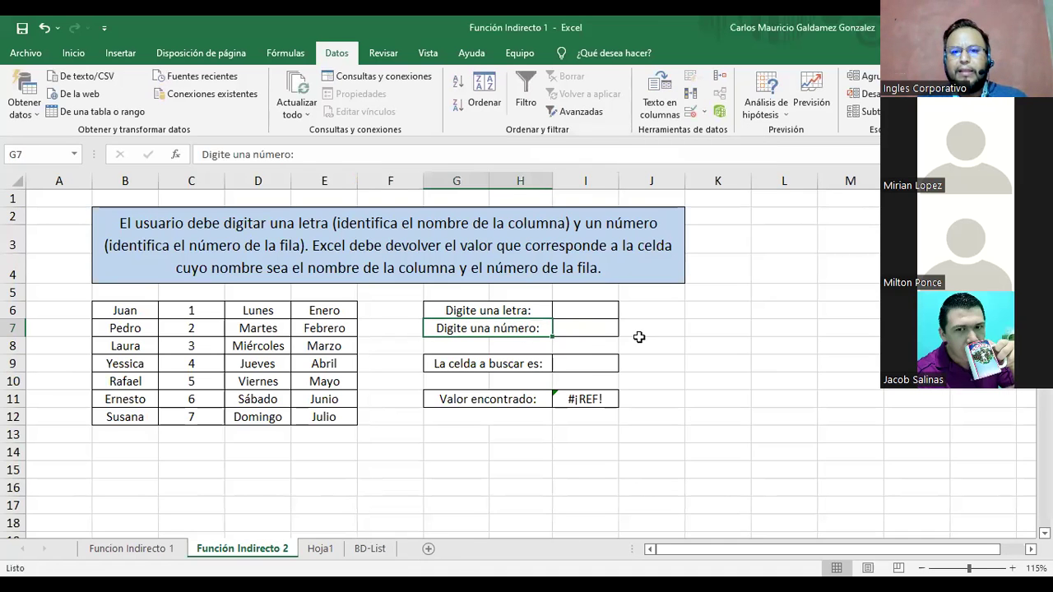
click(609, 327)
click(594, 311)
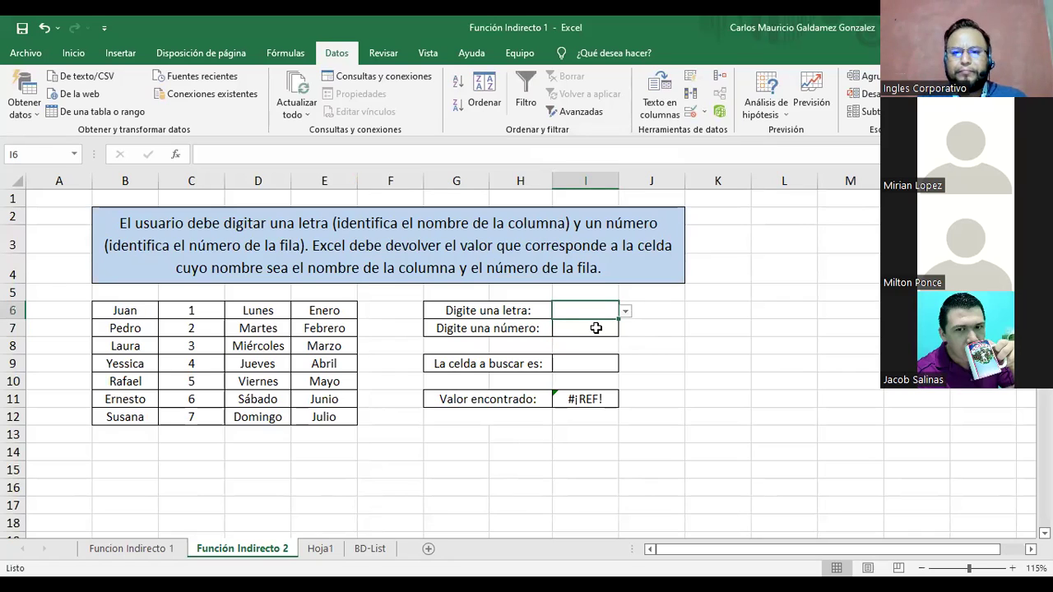
click(625, 311)
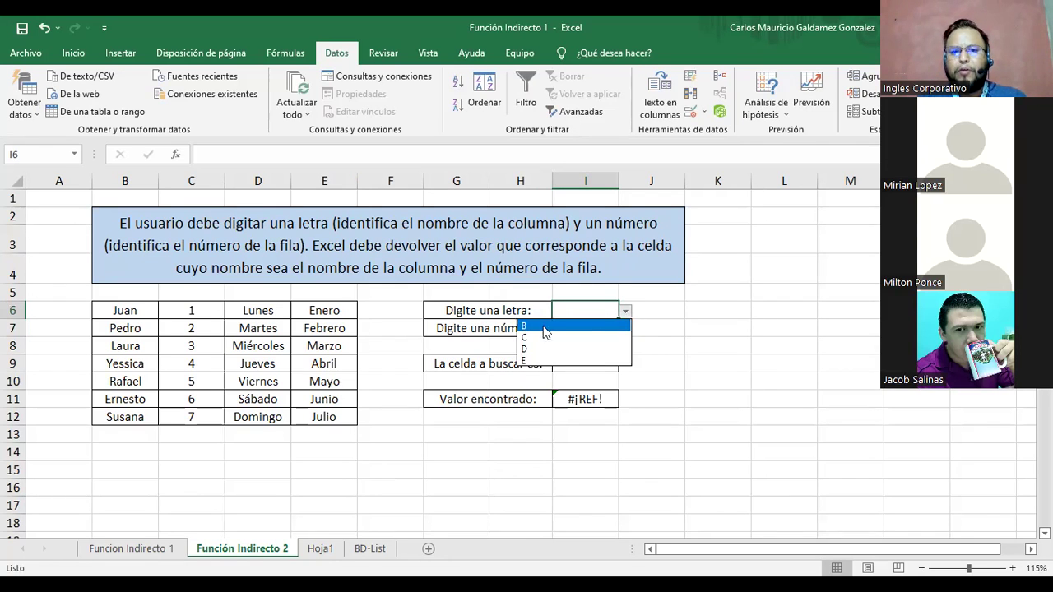
click(593, 319)
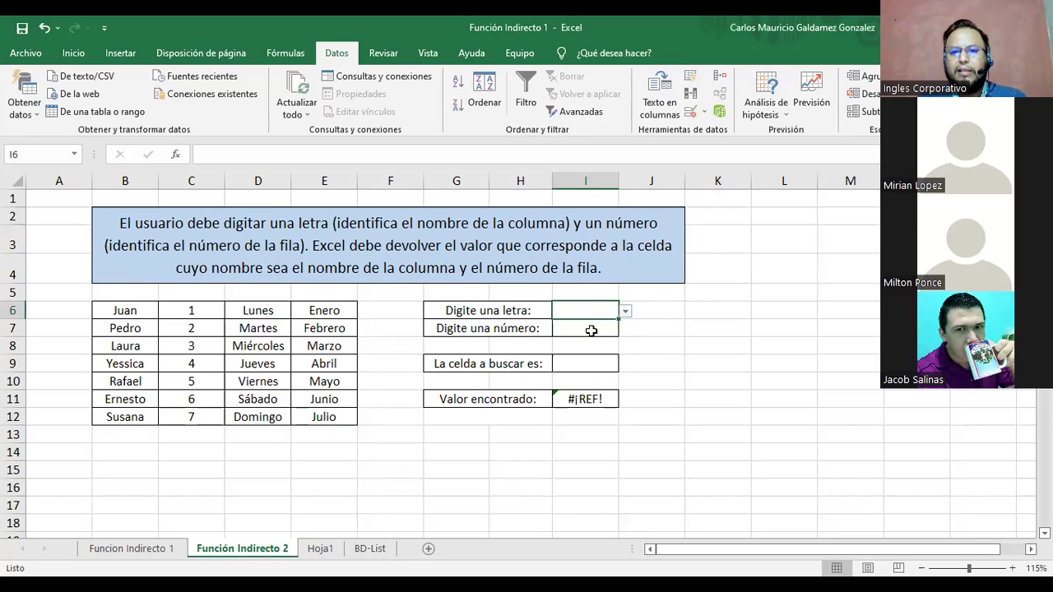
click(592, 329)
click(626, 329)
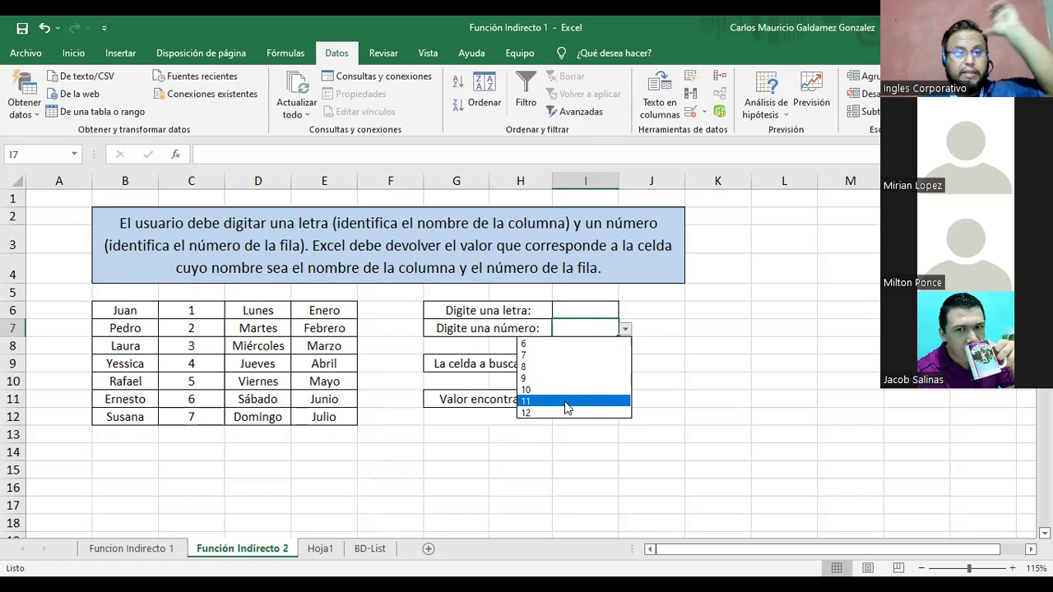
click(604, 305)
click(604, 305)
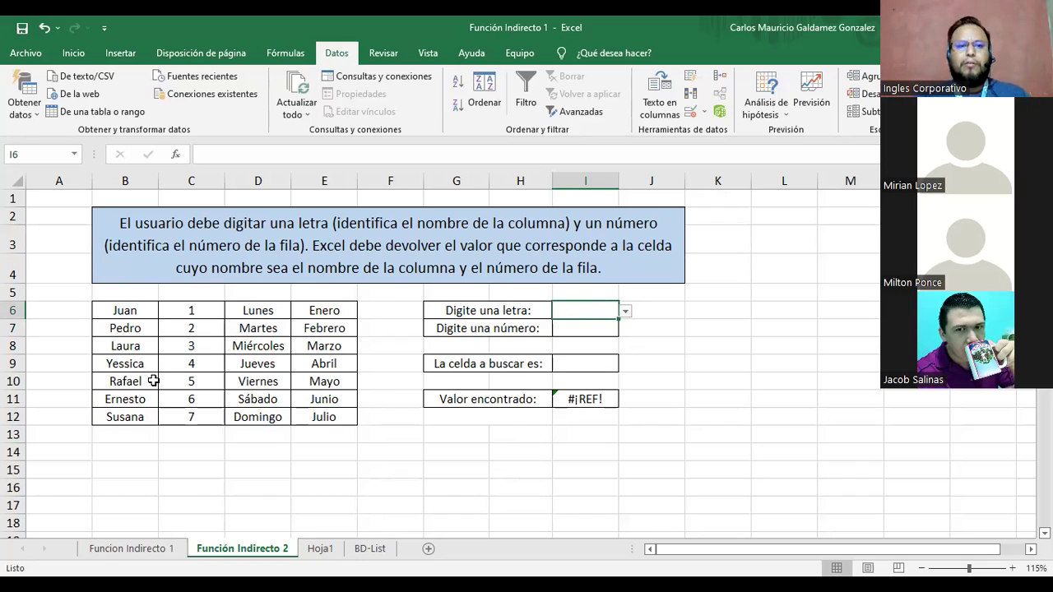
drag(125, 312, 333, 411)
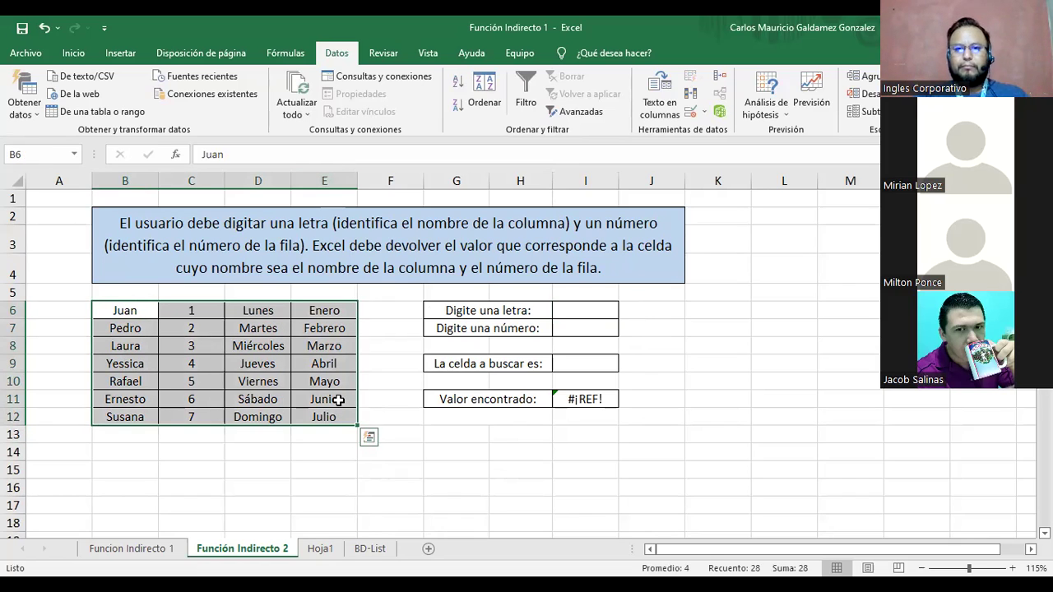
- Choose the letter B in I6 and the number 10 in I7 from their drop-down lists
click(583, 313)
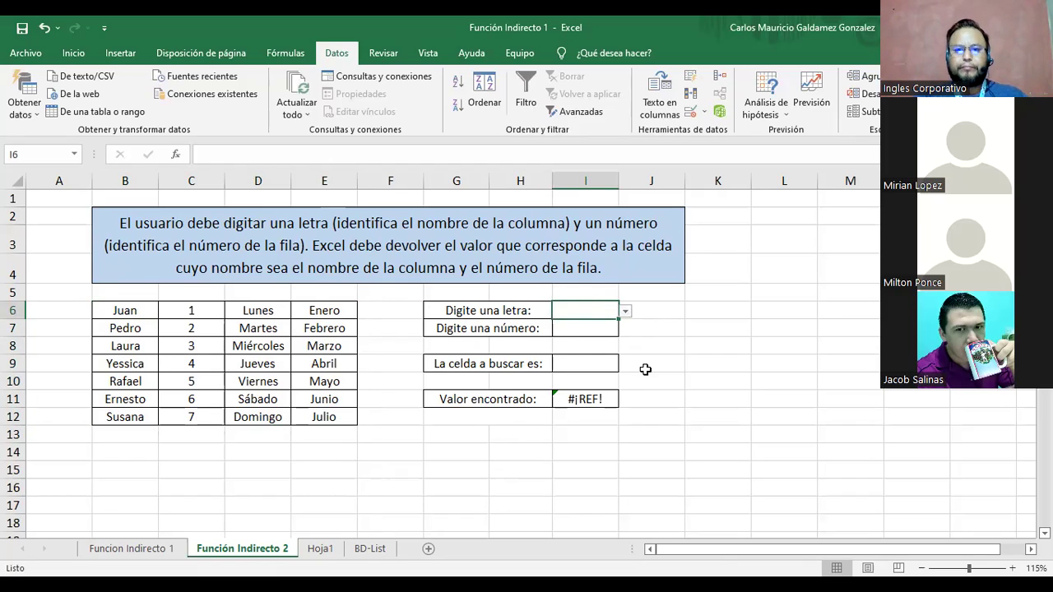
click(625, 310)
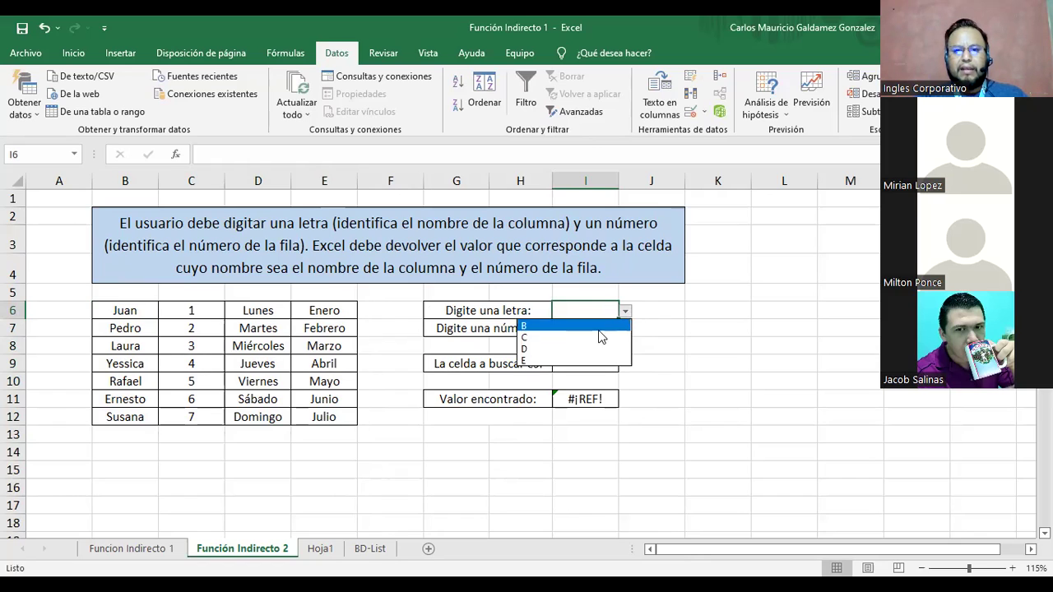
click(555, 324)
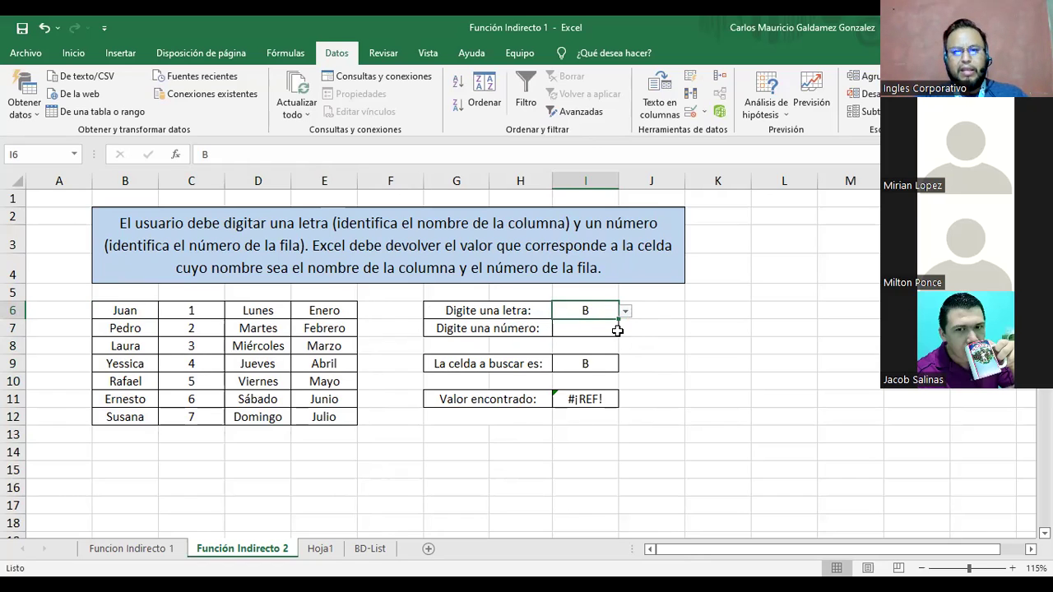
click(590, 329)
click(625, 328)
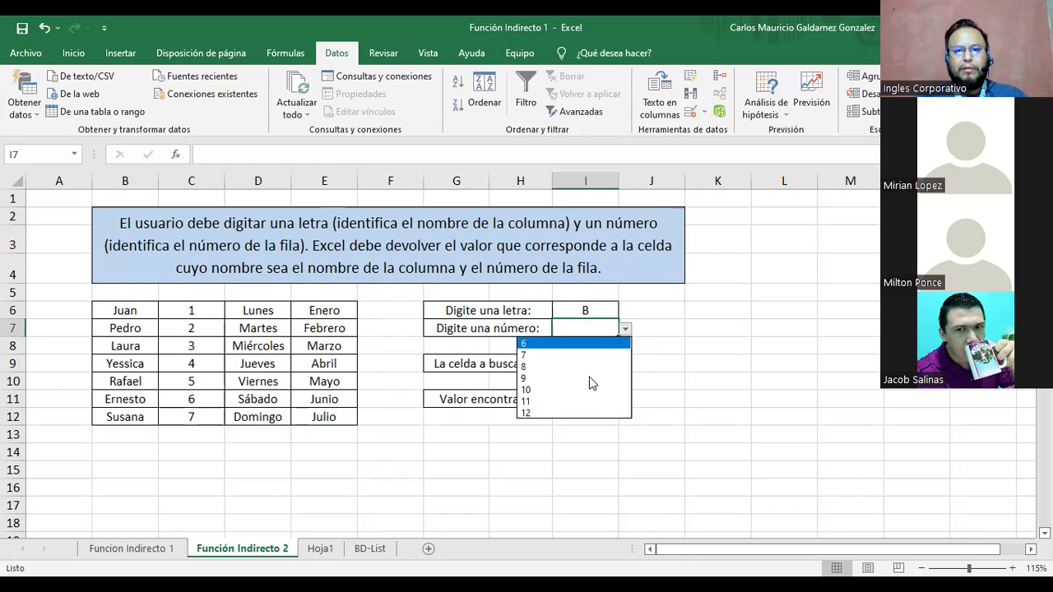
click(574, 389)
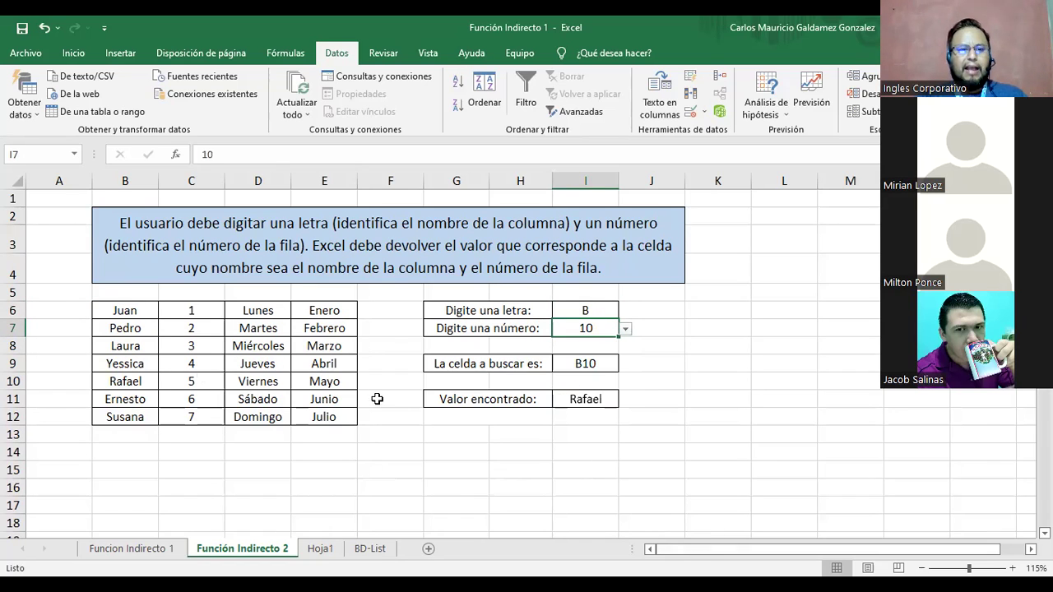
- Compare the found value in I11 with the cell where column B and row 10 cross, and inspect its formula
click(122, 382)
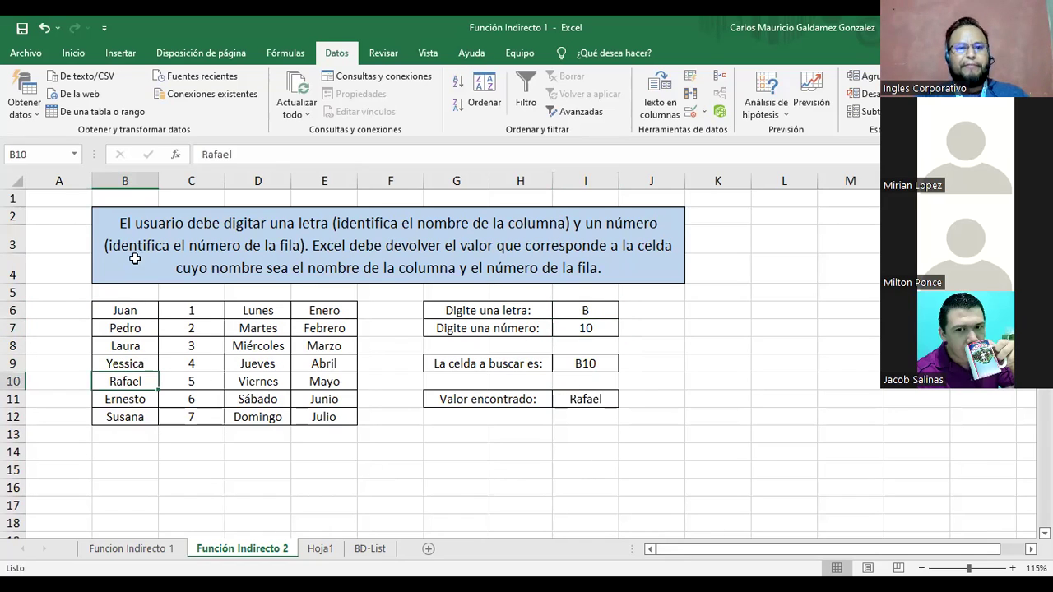
click(126, 179)
ctrl+click(12, 381)
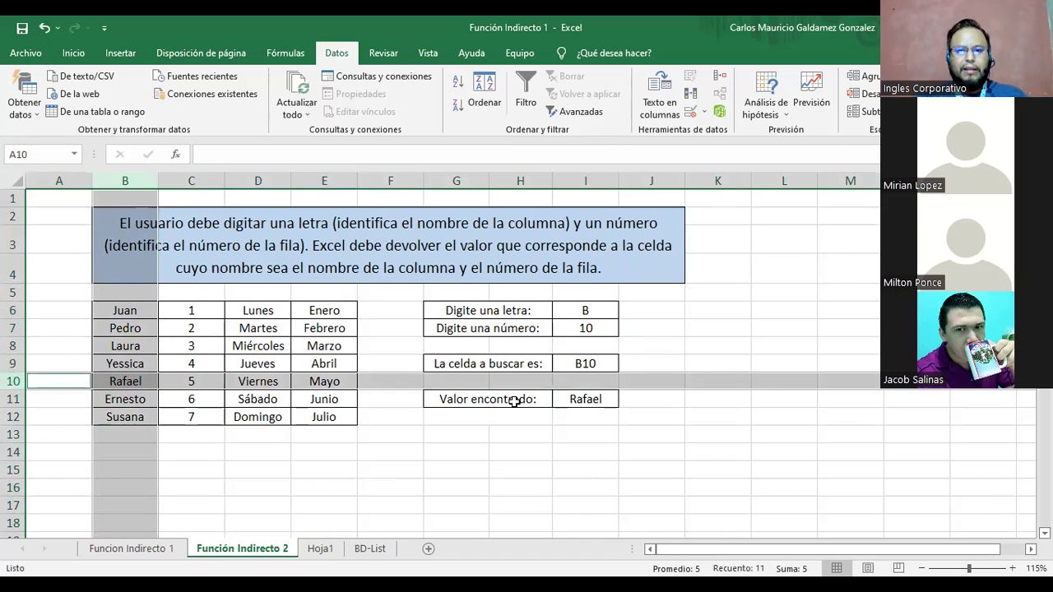
click(580, 397)
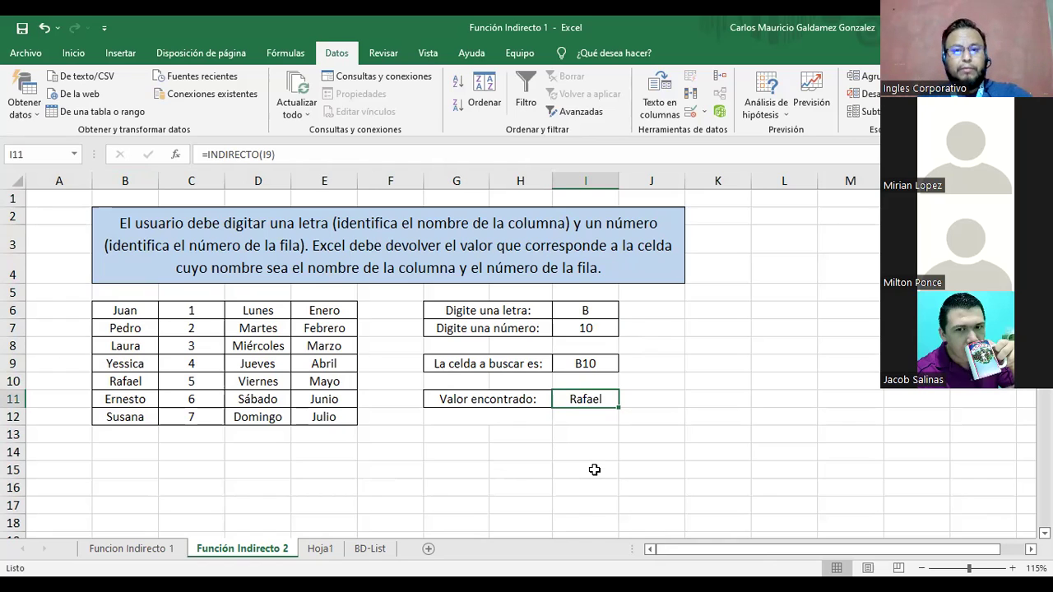
click(374, 152)
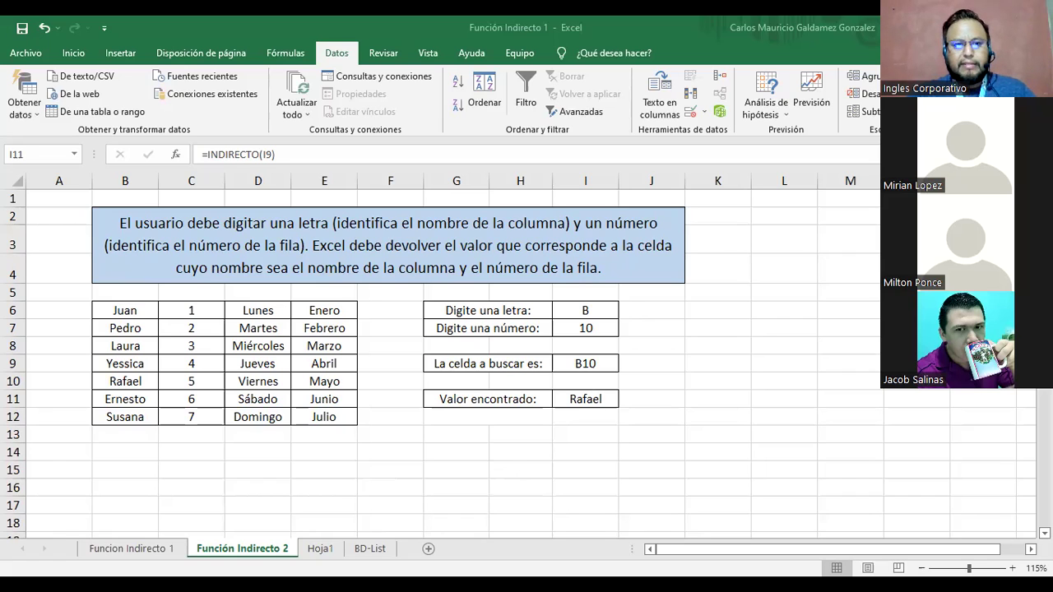
- Switch to the Función Indirecto 2 workbook and review the exercises on its Función Indirecto 1, Función Indirecto 2 and Datos sheets
key(alt+Tab)
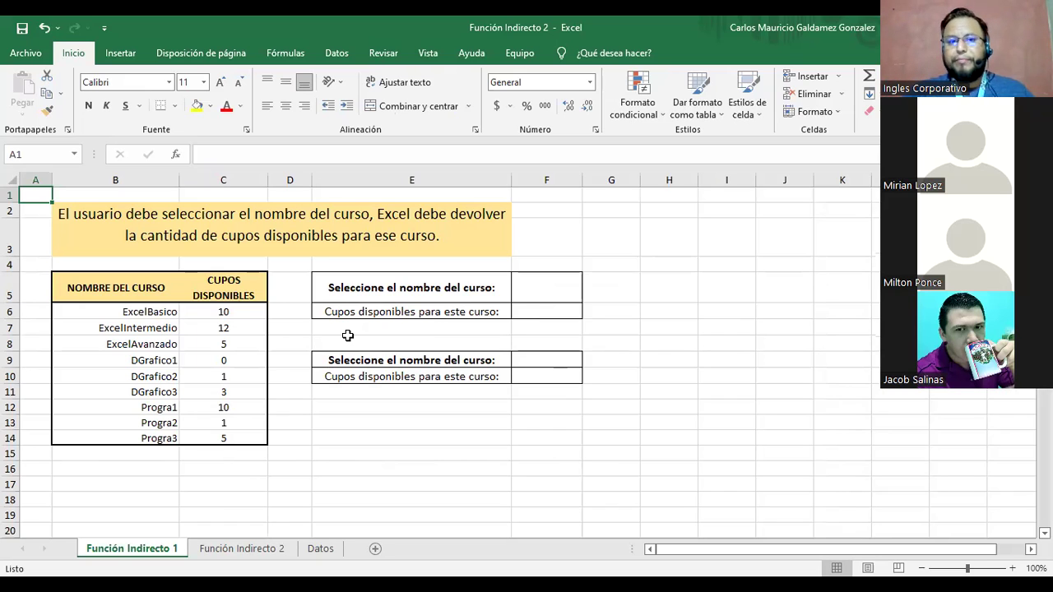
click(545, 309)
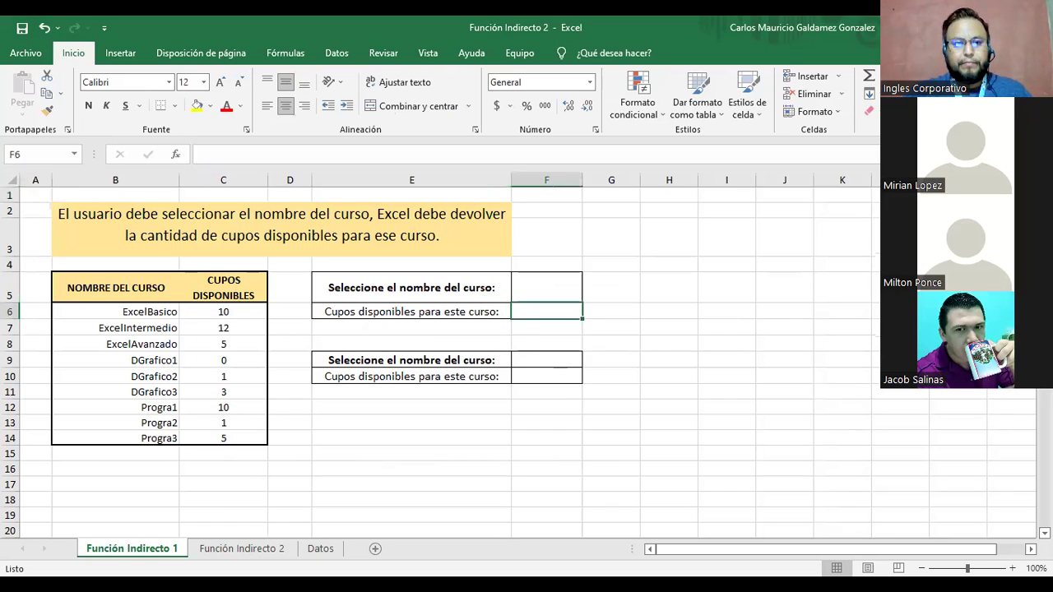
click(230, 551)
click(142, 551)
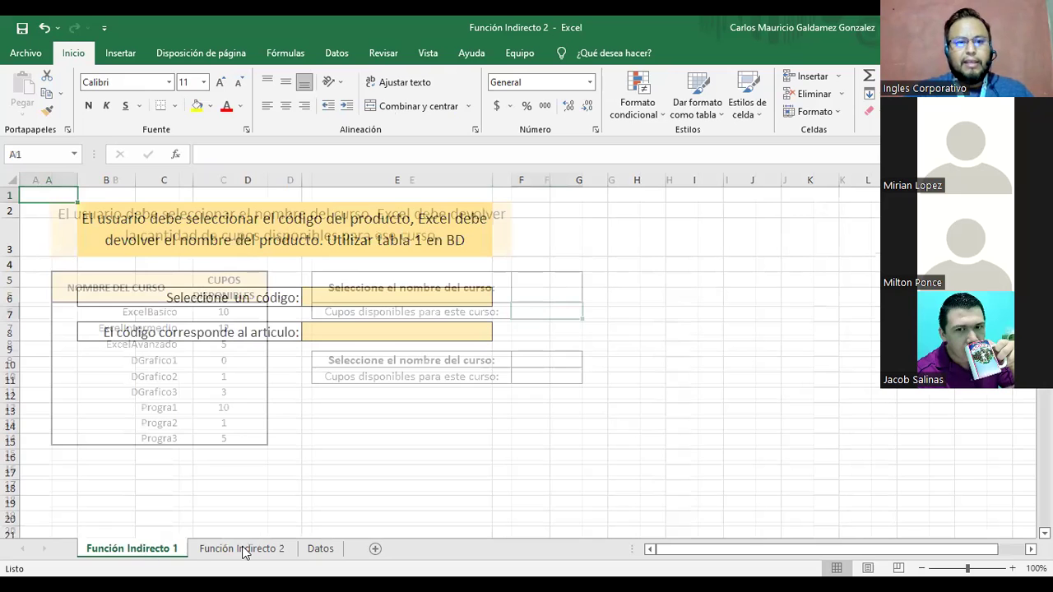
drag(84, 284, 216, 436)
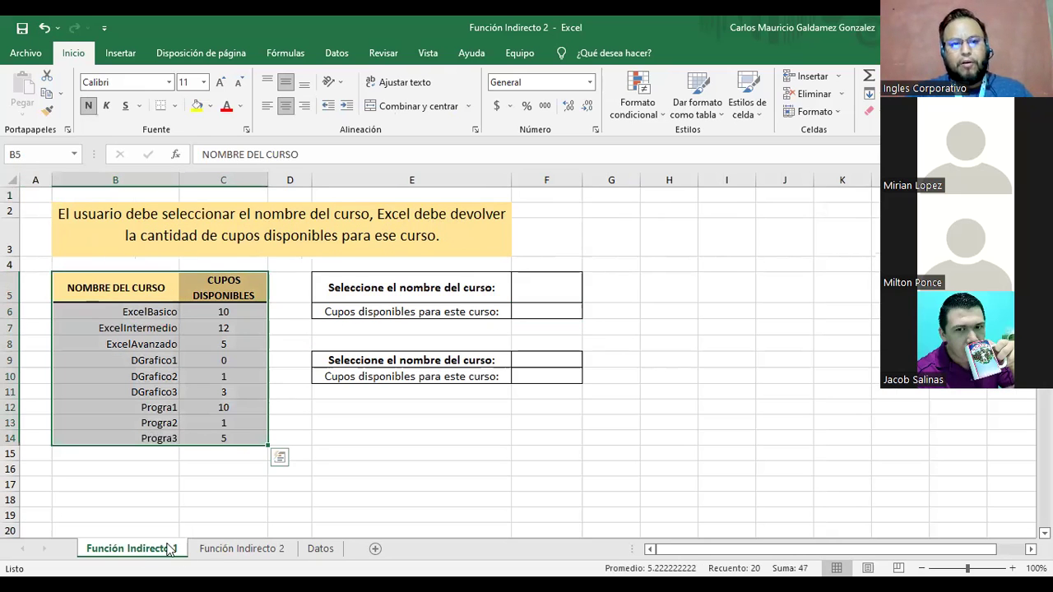
drag(510, 277, 546, 392)
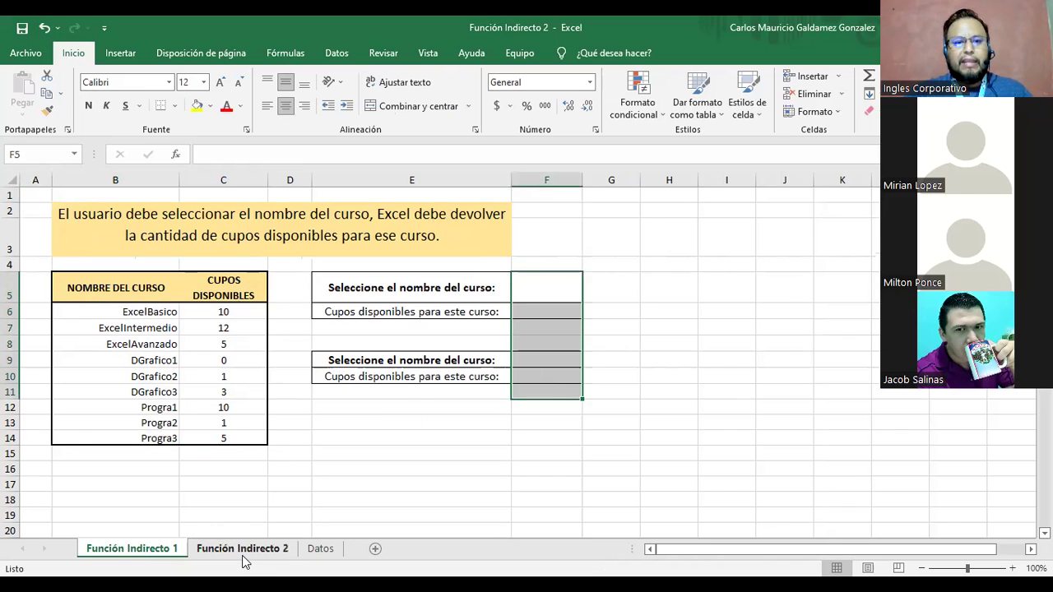
click(242, 549)
drag(168, 298, 388, 340)
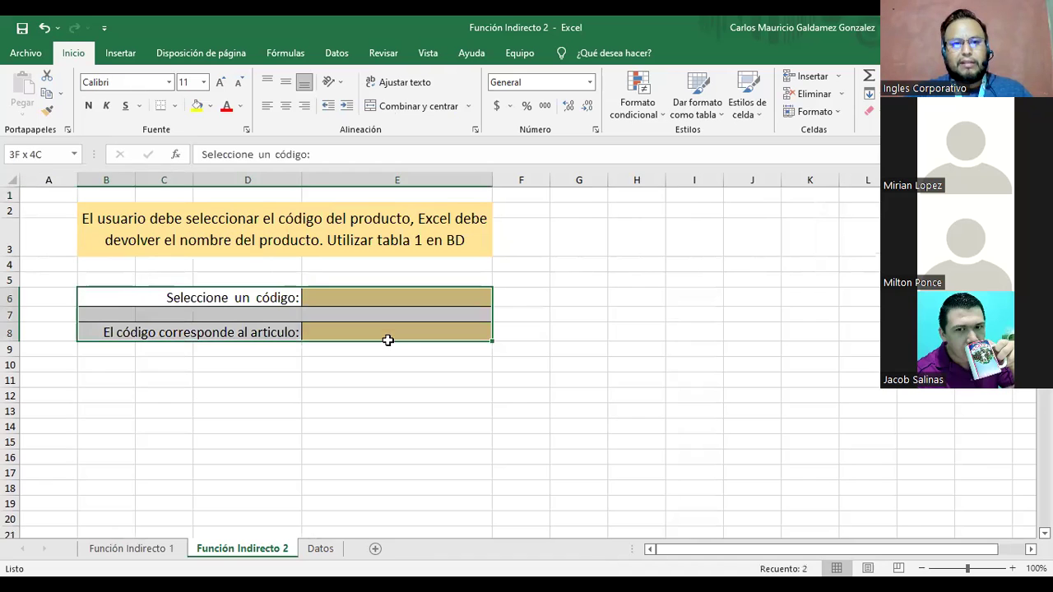
click(306, 551)
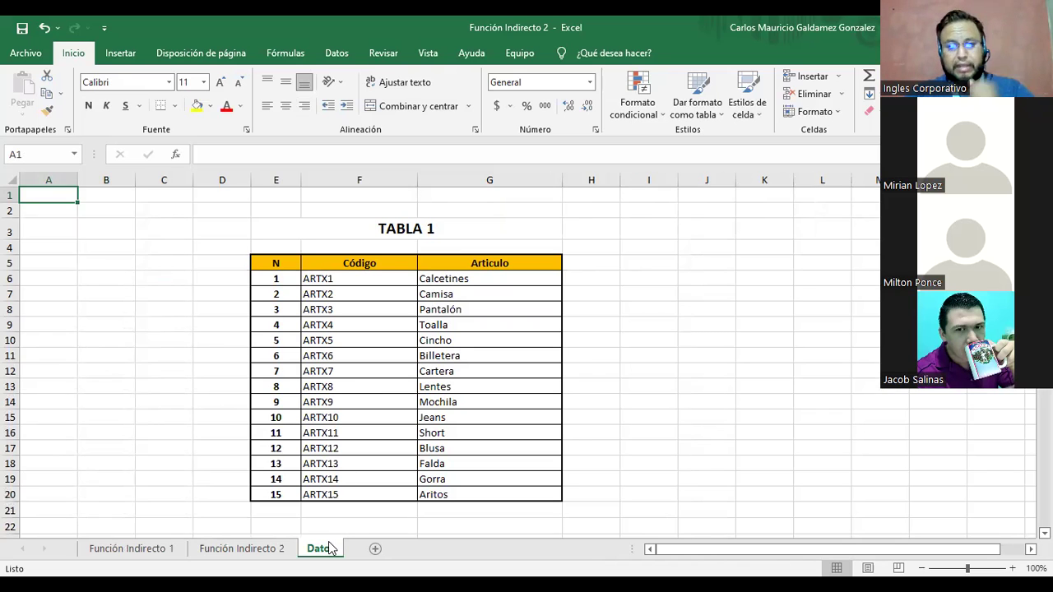
click(156, 551)
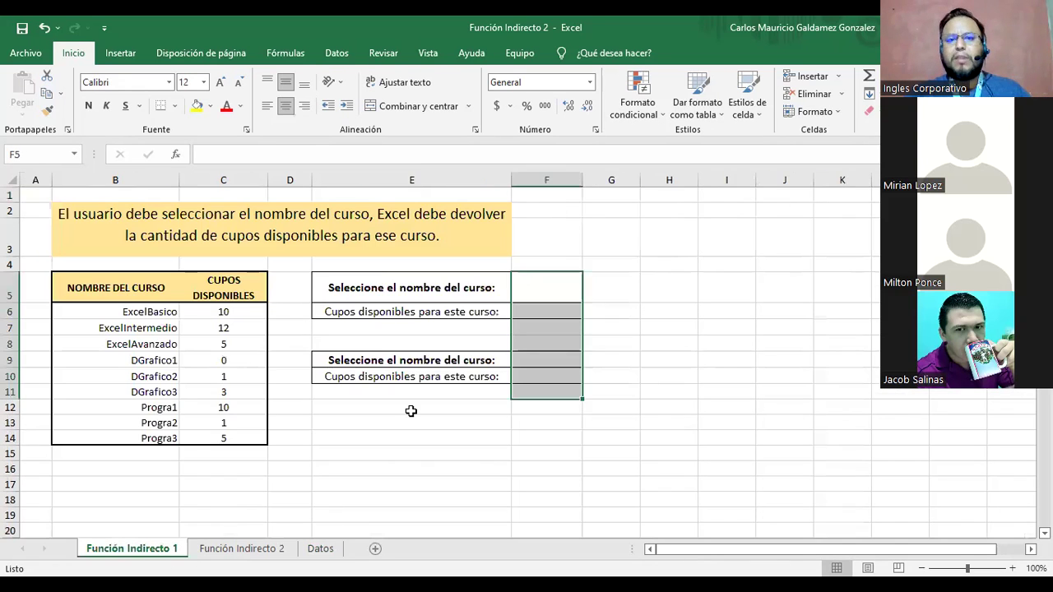
click(448, 363)
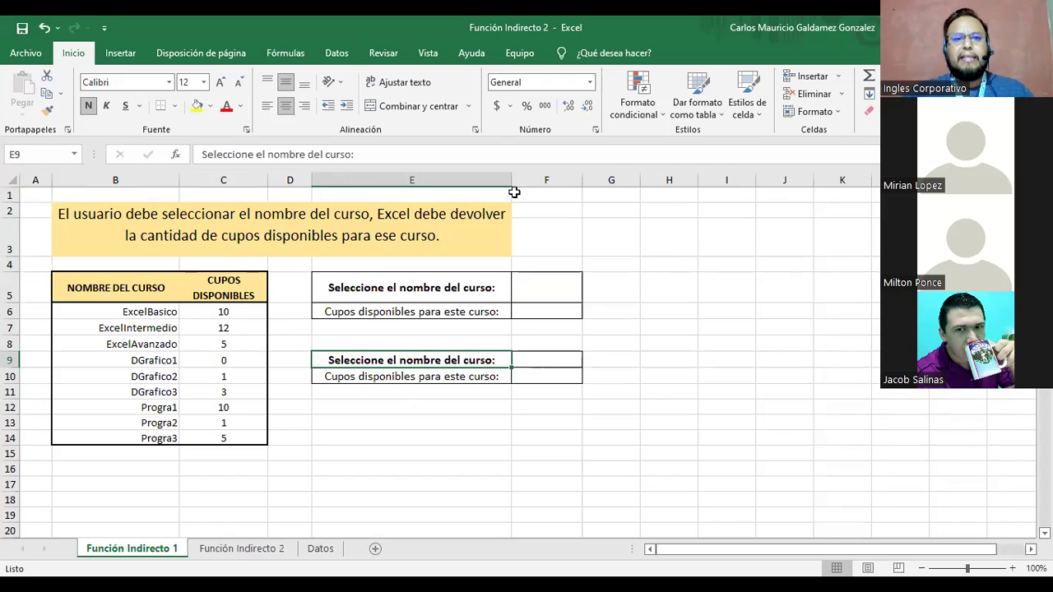
- Check the Name Manager for names already defined in the workbook, leaving it without creating any
click(335, 54)
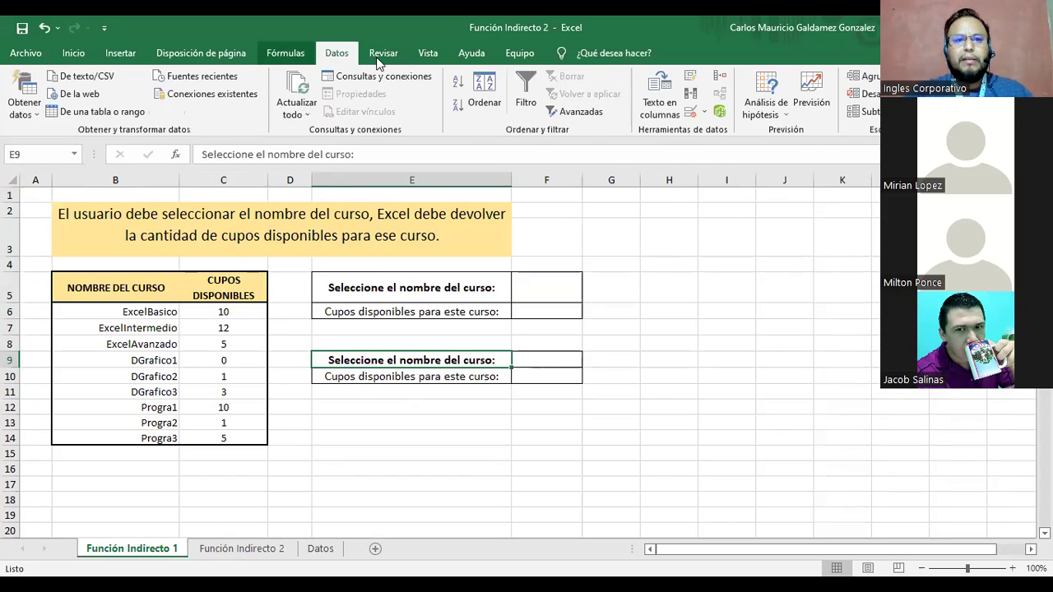
click(296, 56)
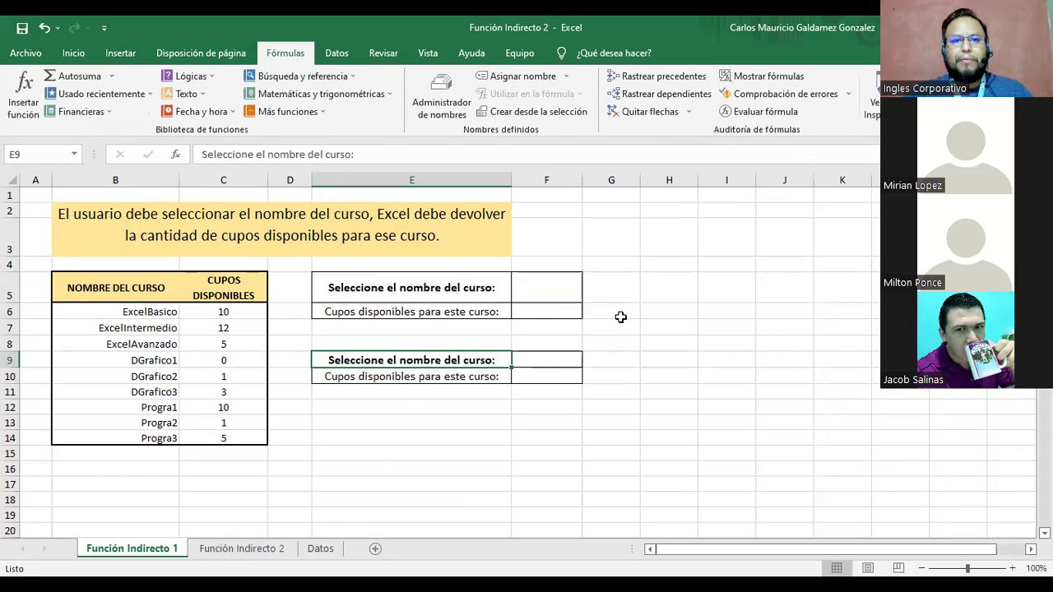
click(227, 324)
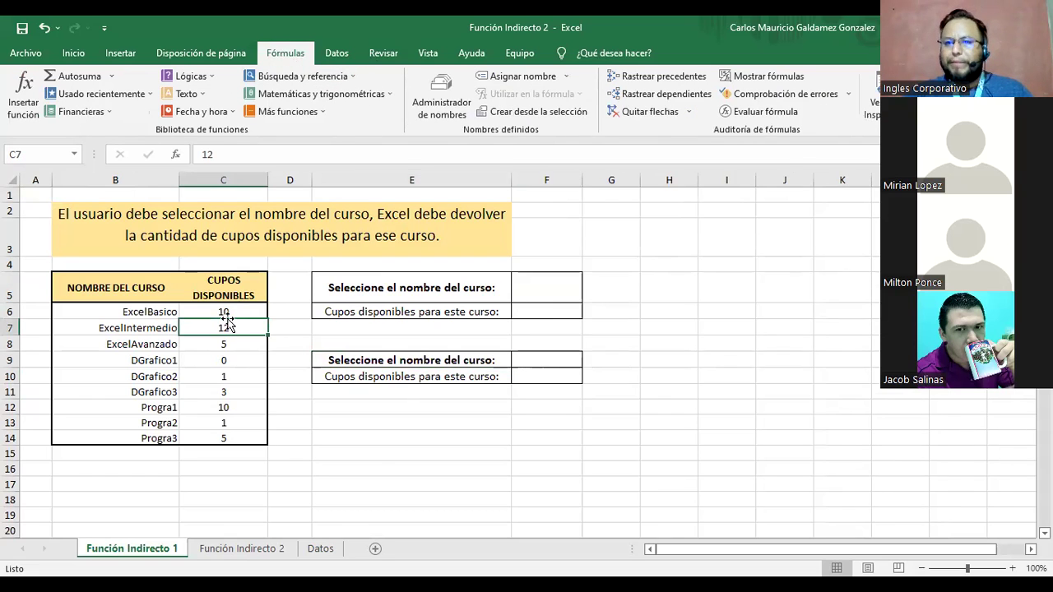
click(211, 312)
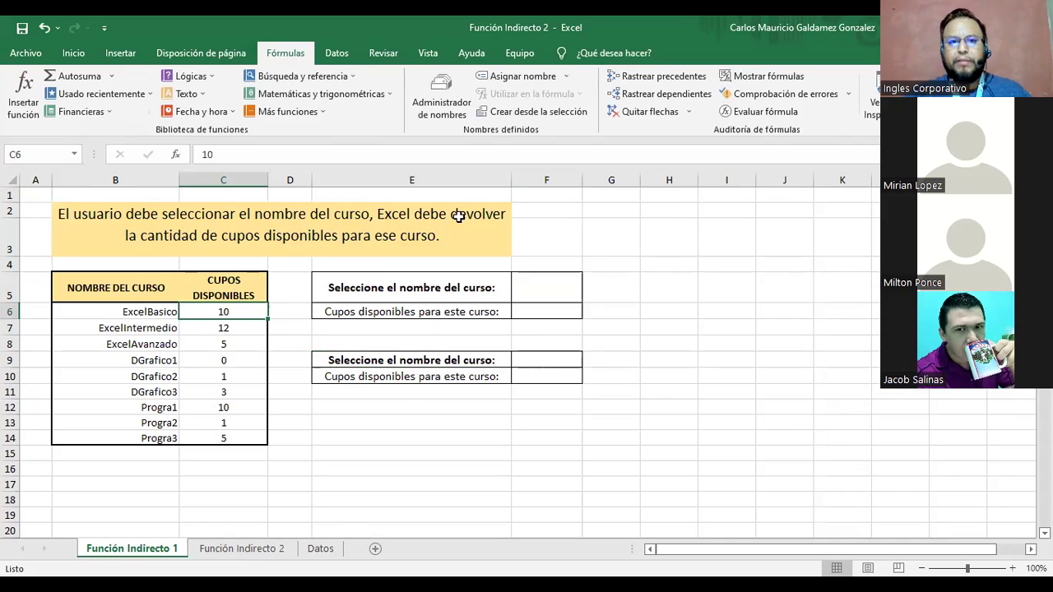
click(443, 119)
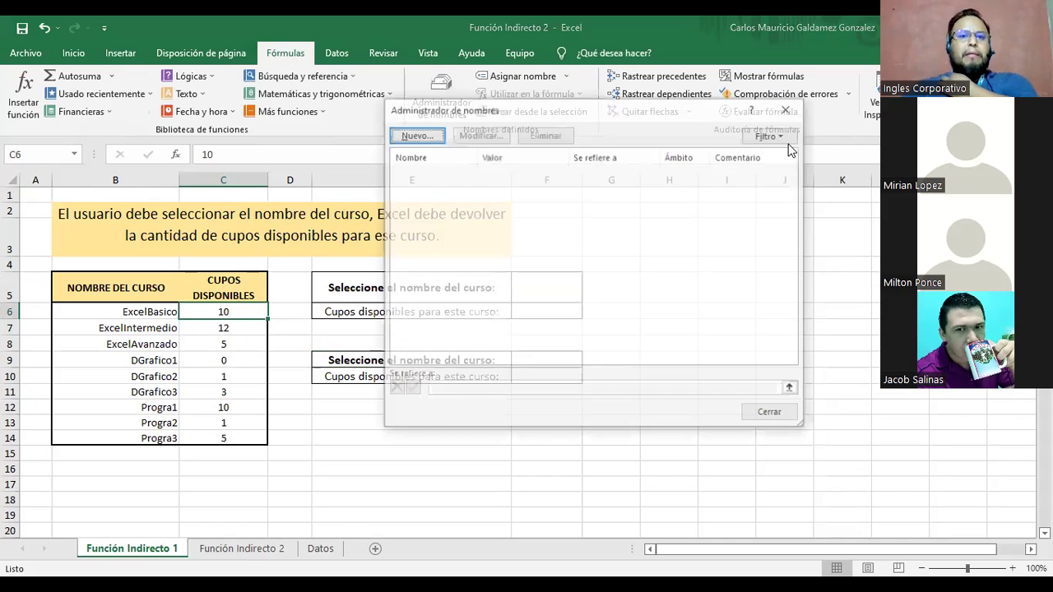
click(788, 109)
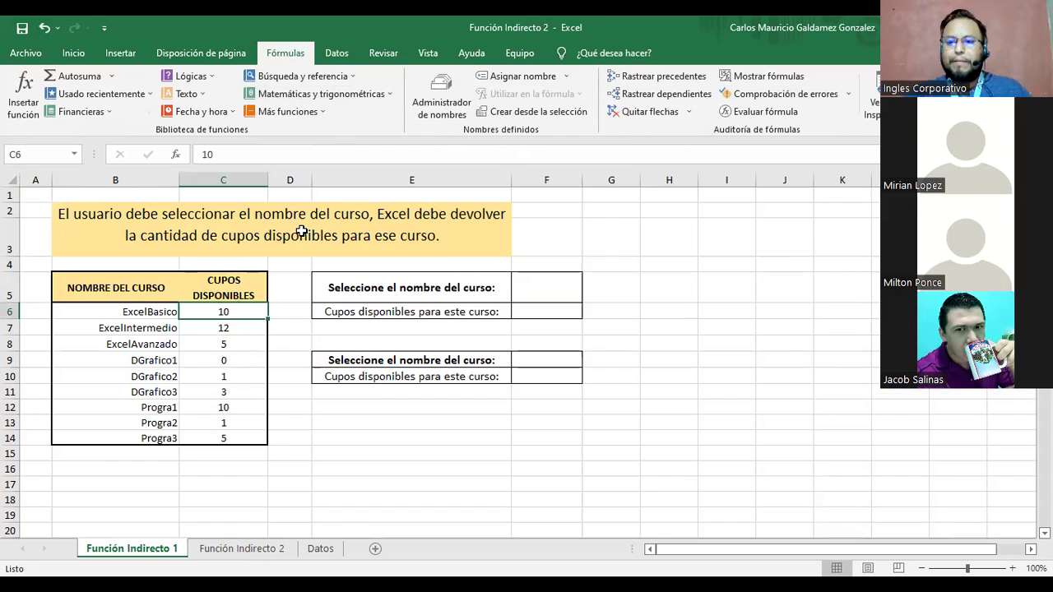
- Review the course names one by one in B6:B14 of the Función Indirecto 1 sheet
drag(151, 311, 205, 434)
click(140, 328)
drag(136, 313, 142, 459)
click(130, 313)
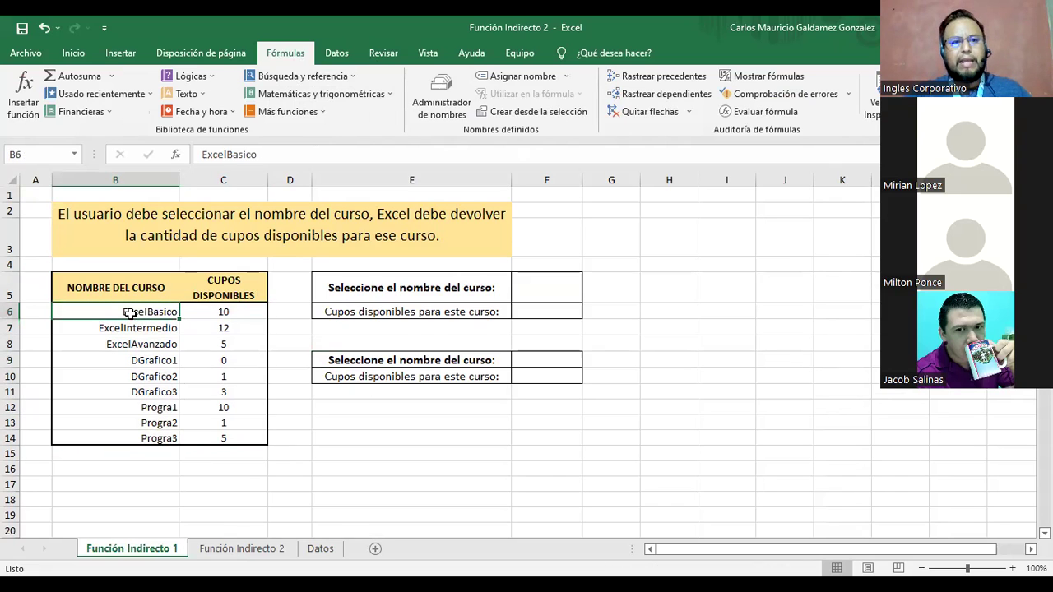
click(129, 329)
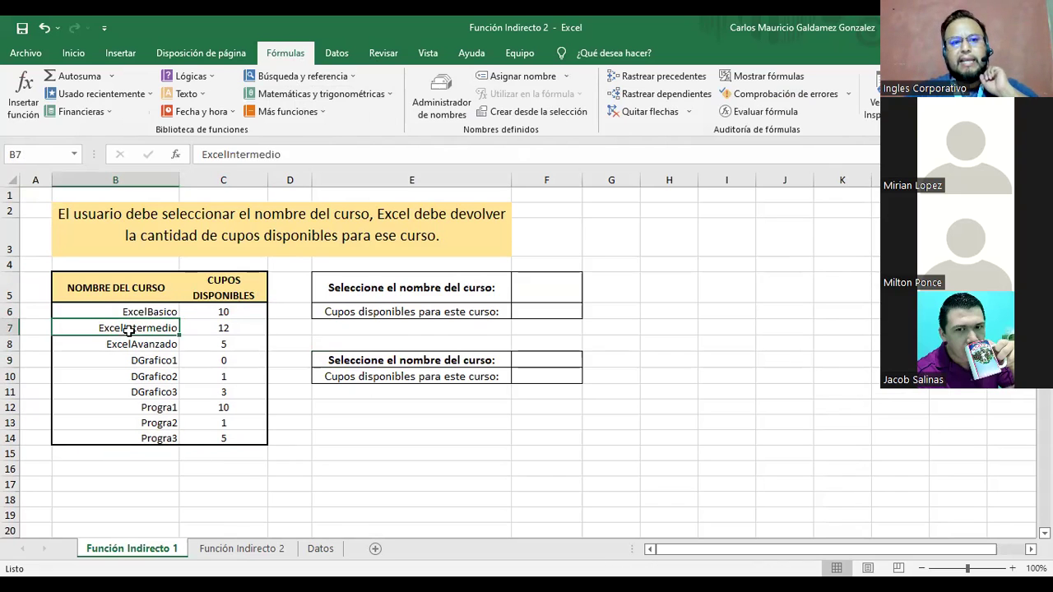
click(128, 345)
click(128, 360)
click(126, 376)
click(128, 392)
click(129, 407)
click(129, 423)
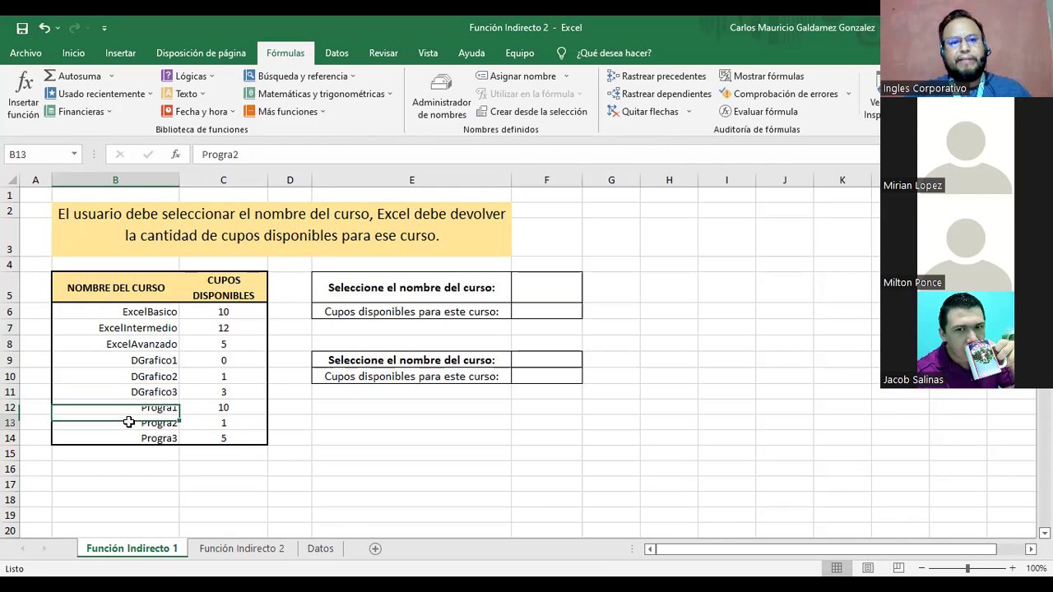
click(131, 437)
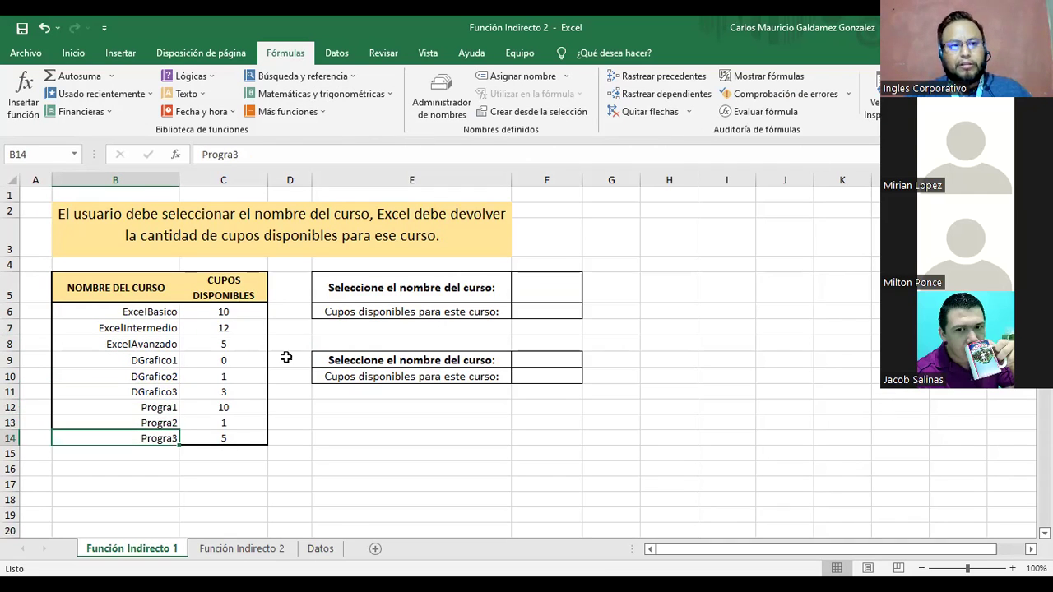
- Review the available seats for each course in C6:C14, both cell by cell and as a whole range
click(233, 310)
click(243, 332)
click(245, 345)
click(246, 362)
click(247, 378)
click(249, 393)
click(250, 409)
click(252, 424)
click(253, 440)
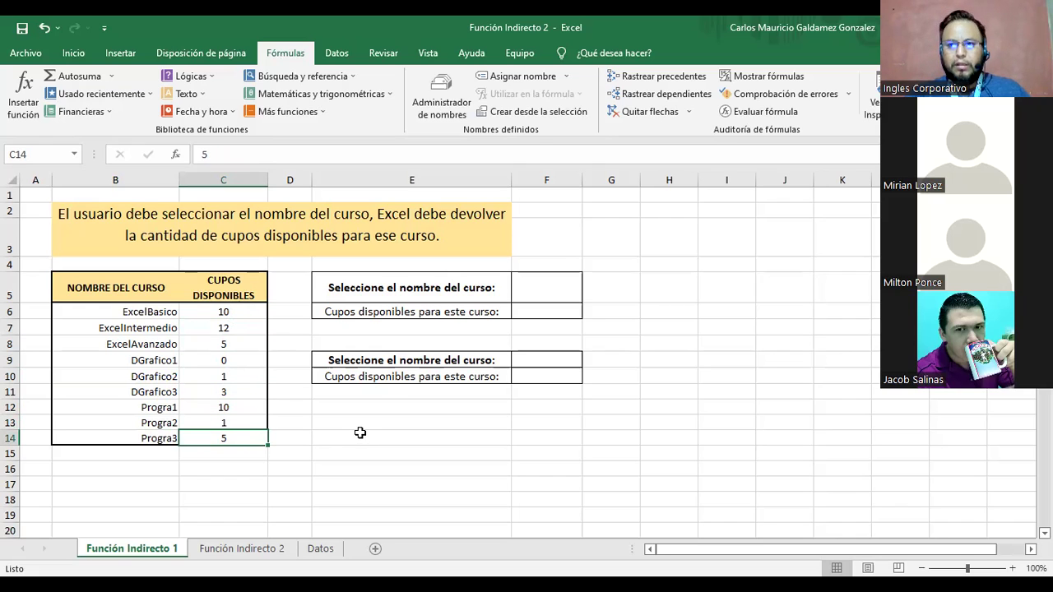
click(218, 314)
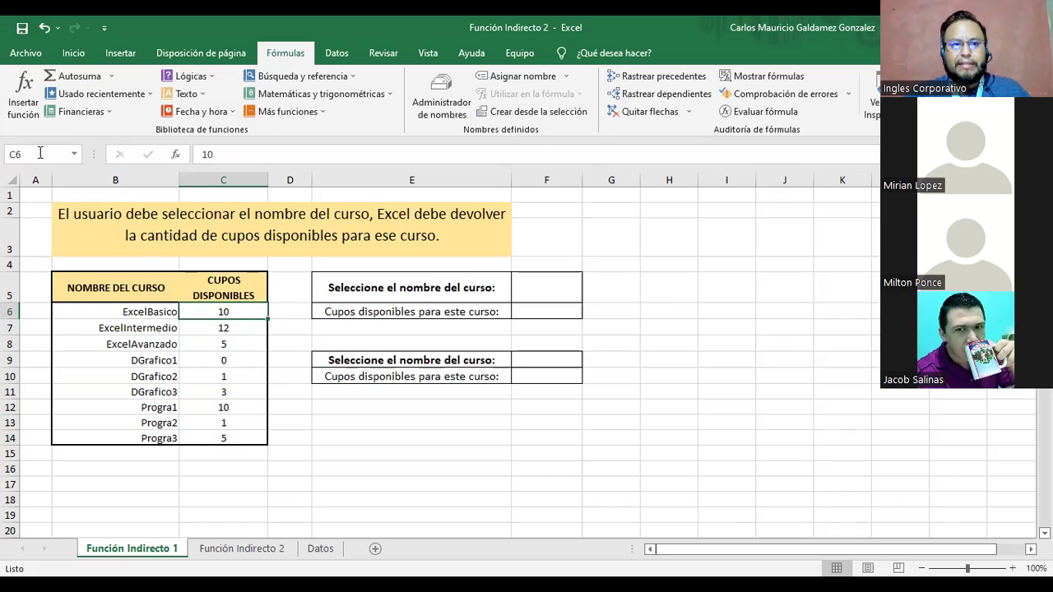
shift+click(204, 406)
shift+click(206, 432)
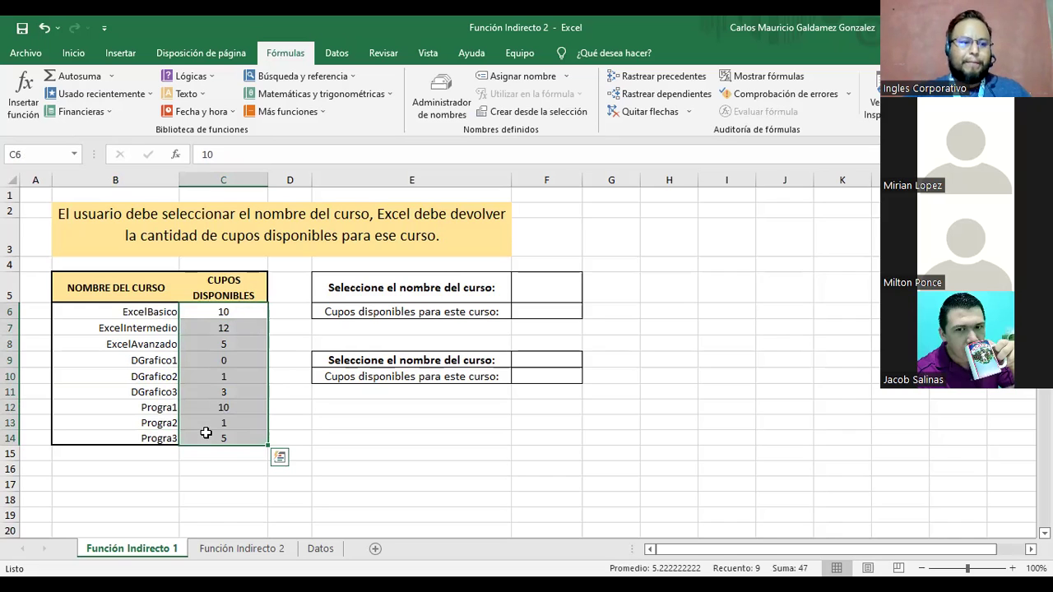
- Define the name ExcelBasico for cell C6, matching the course name in B6
click(192, 320)
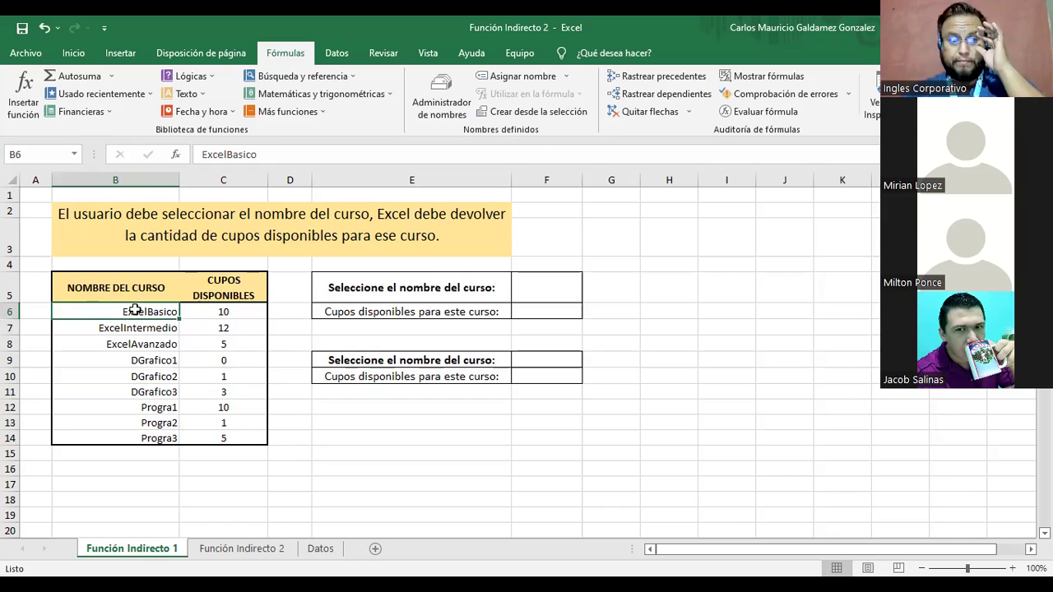
click(205, 311)
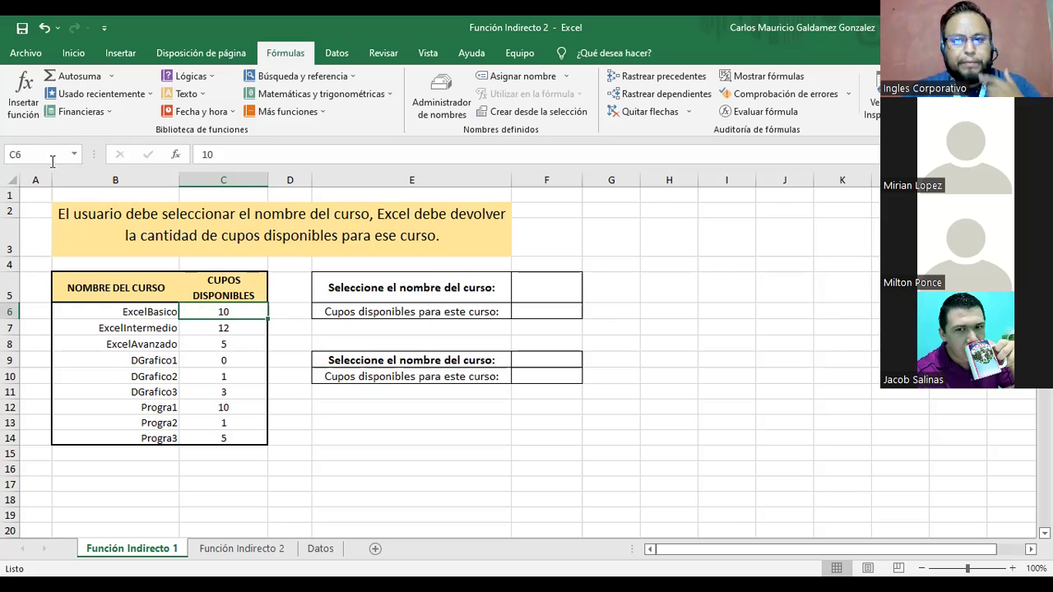
right_click(239, 309)
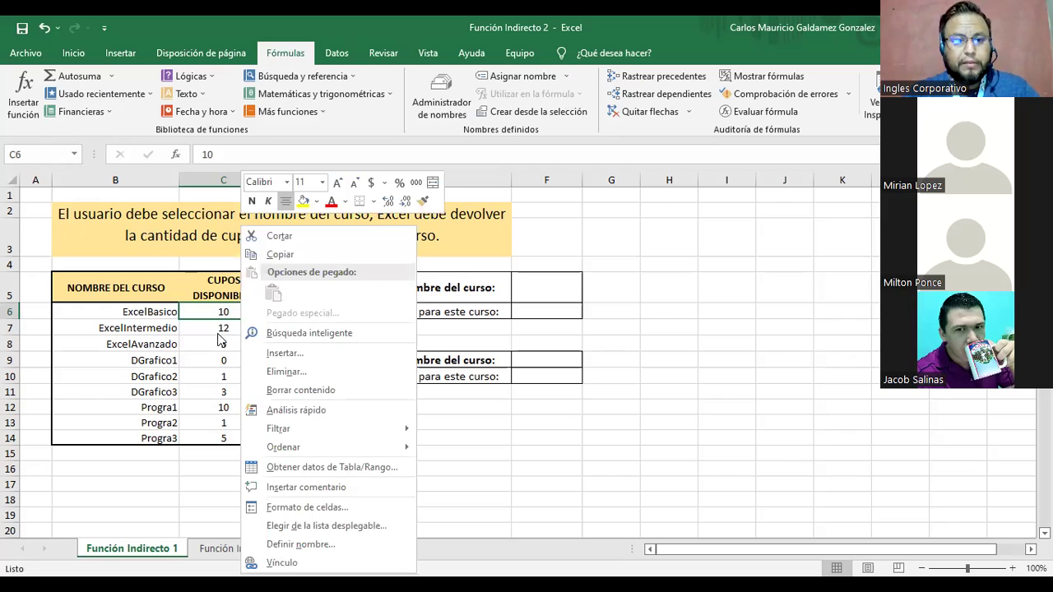
click(207, 315)
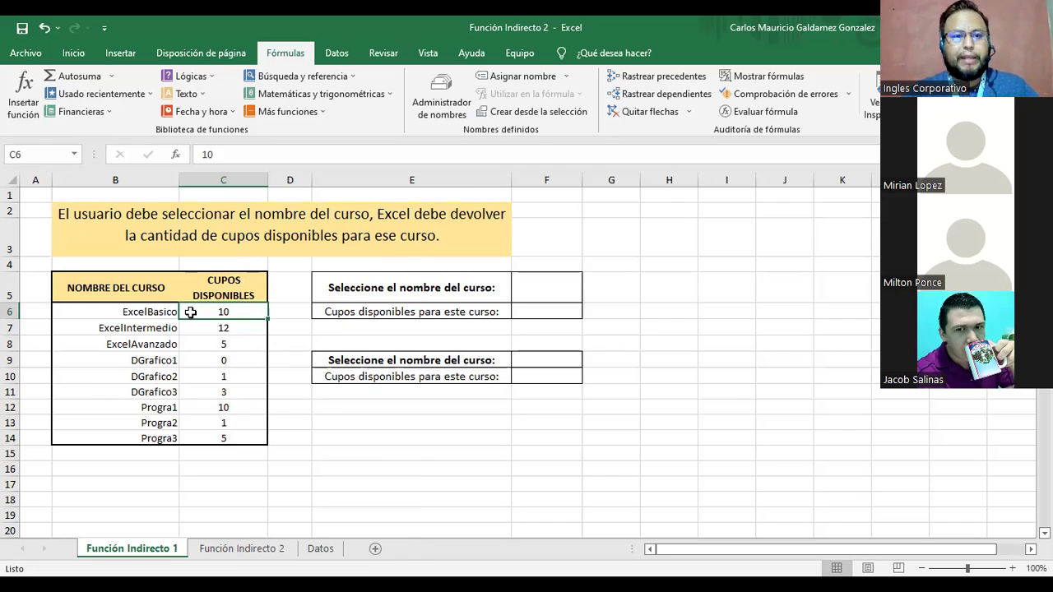
click(127, 312)
click(214, 313)
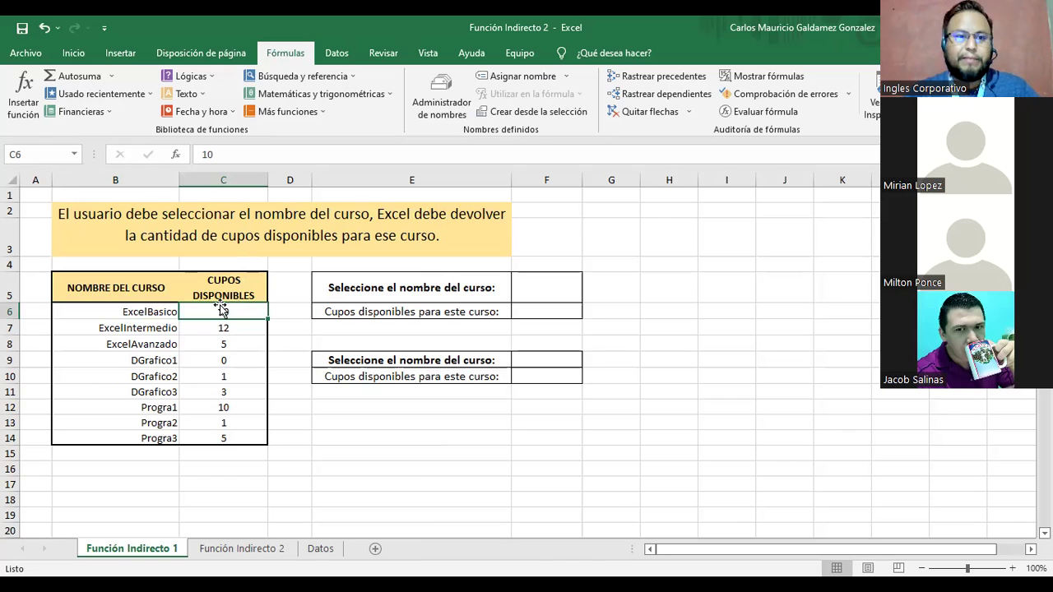
click(127, 312)
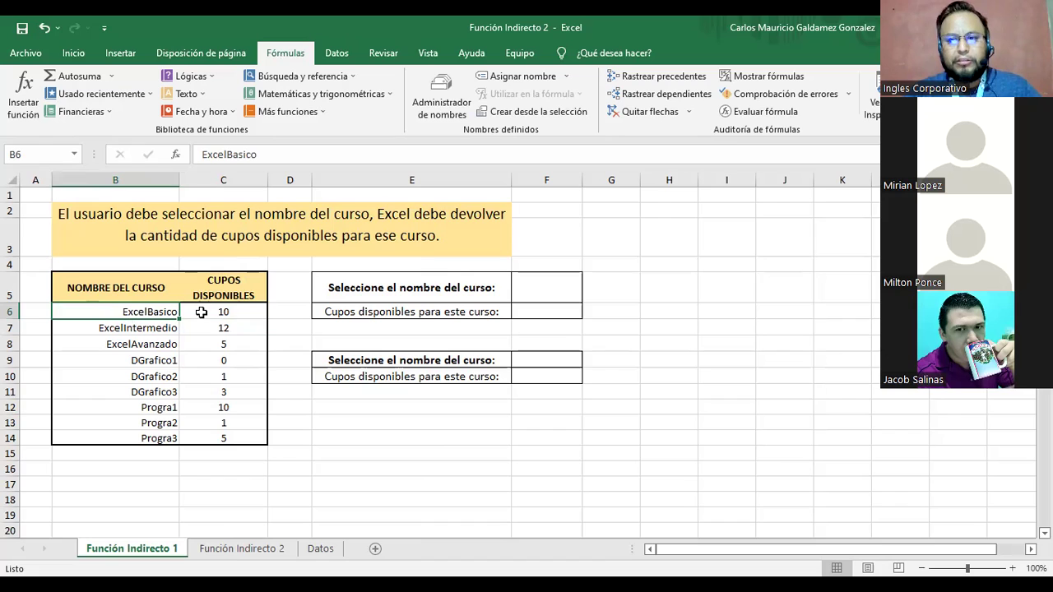
click(200, 312)
click(54, 155)
text(ExcelBasico)
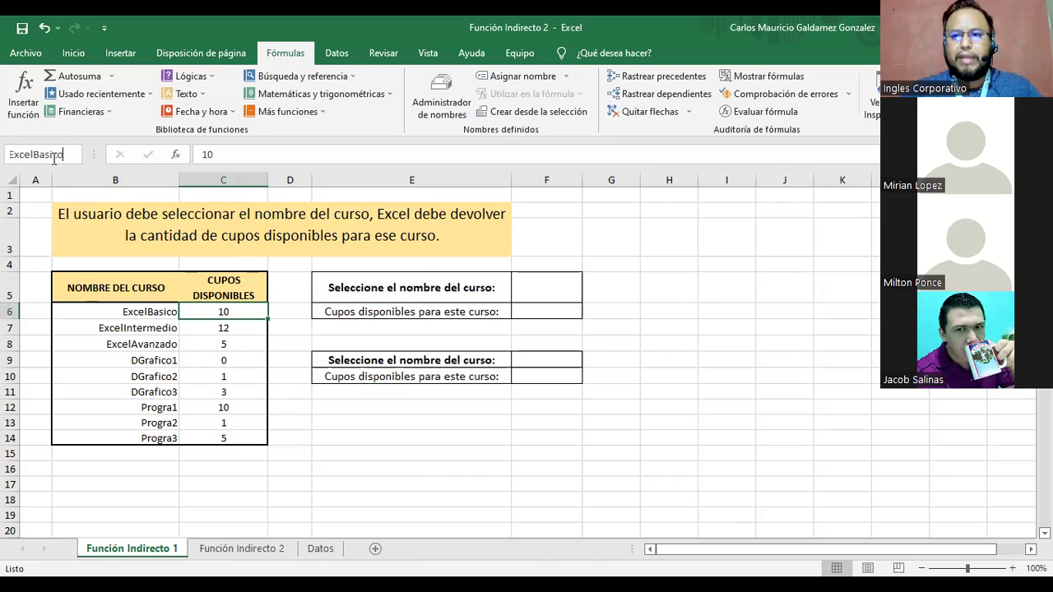
key(Return)
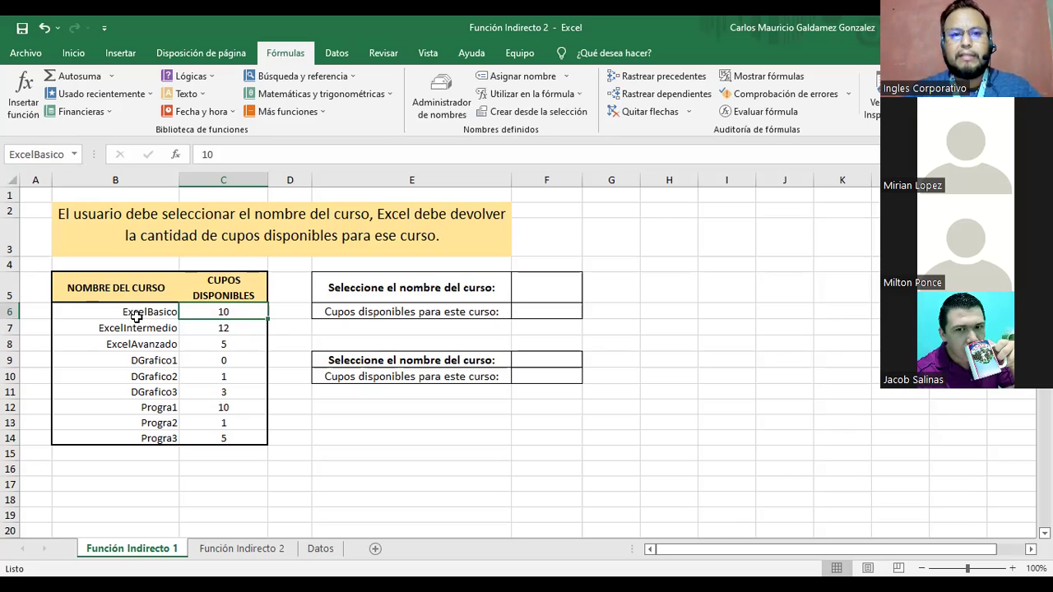
- Compare B6 with the named cell C6 and widen the Name Box to make room for longer names
click(136, 317)
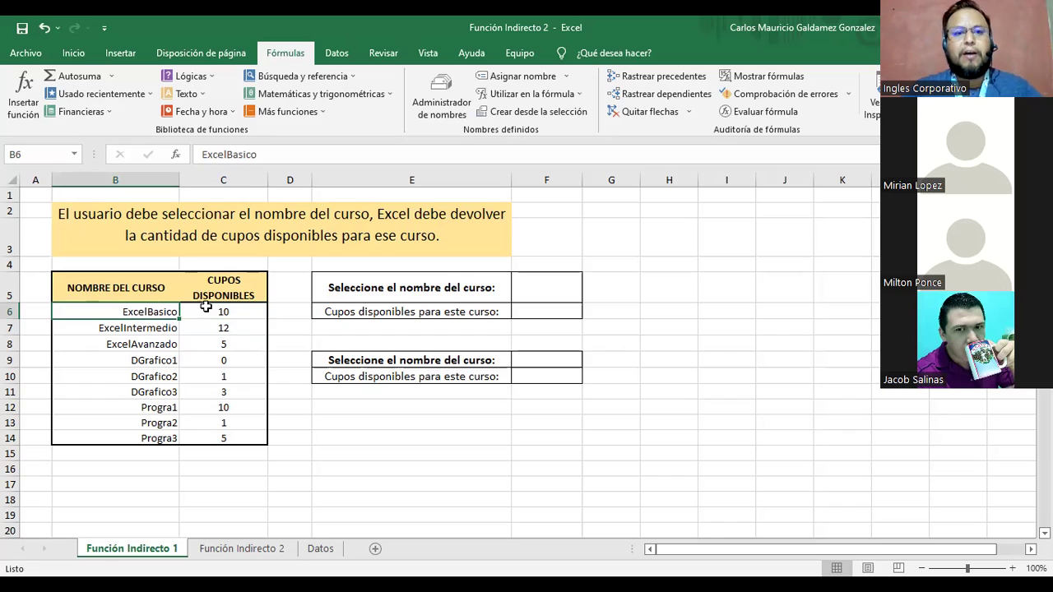
click(216, 312)
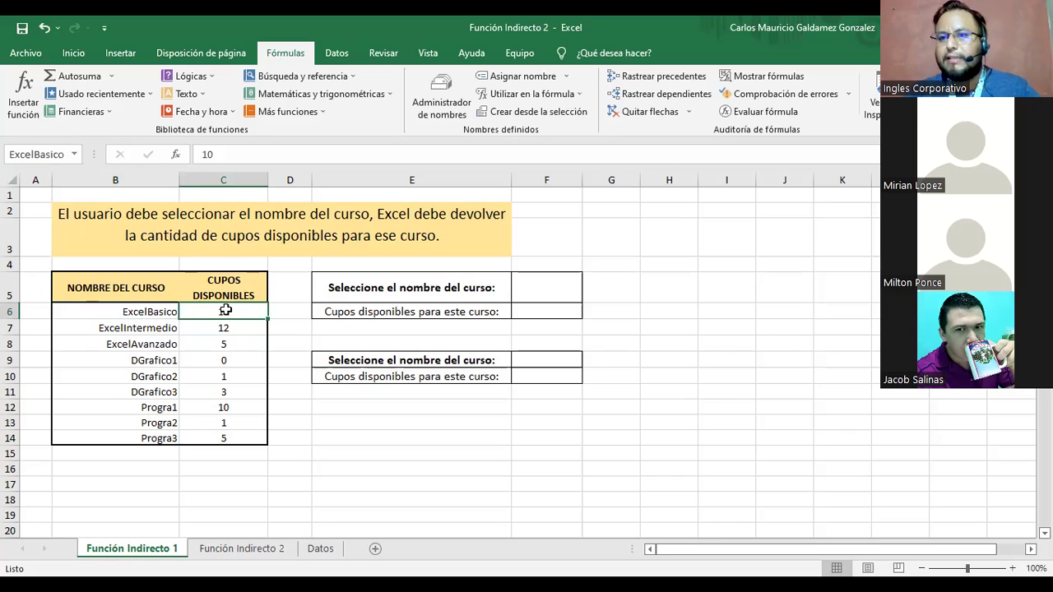
click(27, 156)
drag(94, 154, 148, 154)
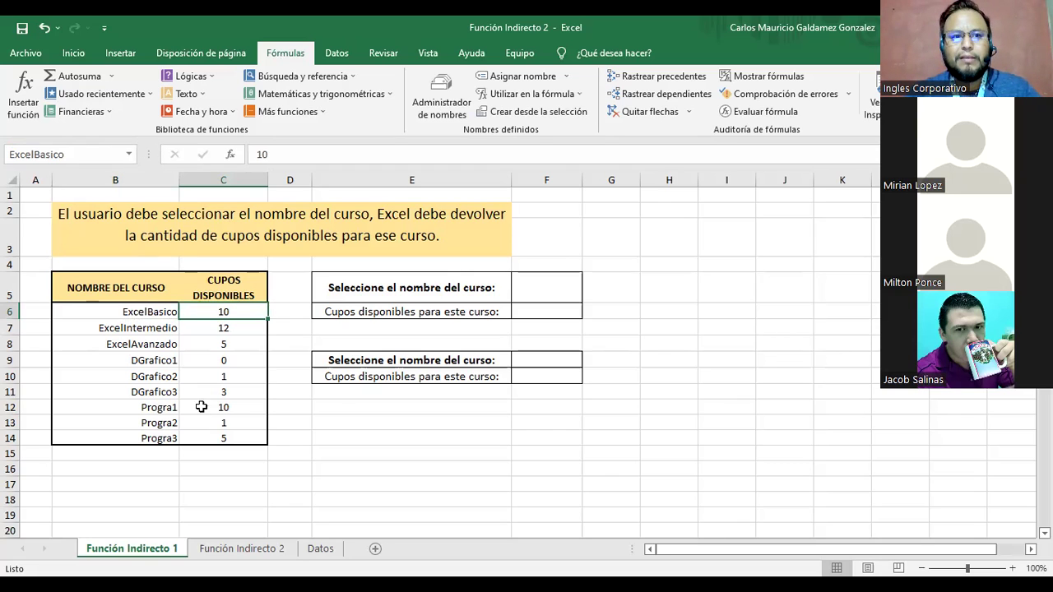
- Define the name ExcelIntermedio for cell C7, keeping its seat count intact
click(206, 327)
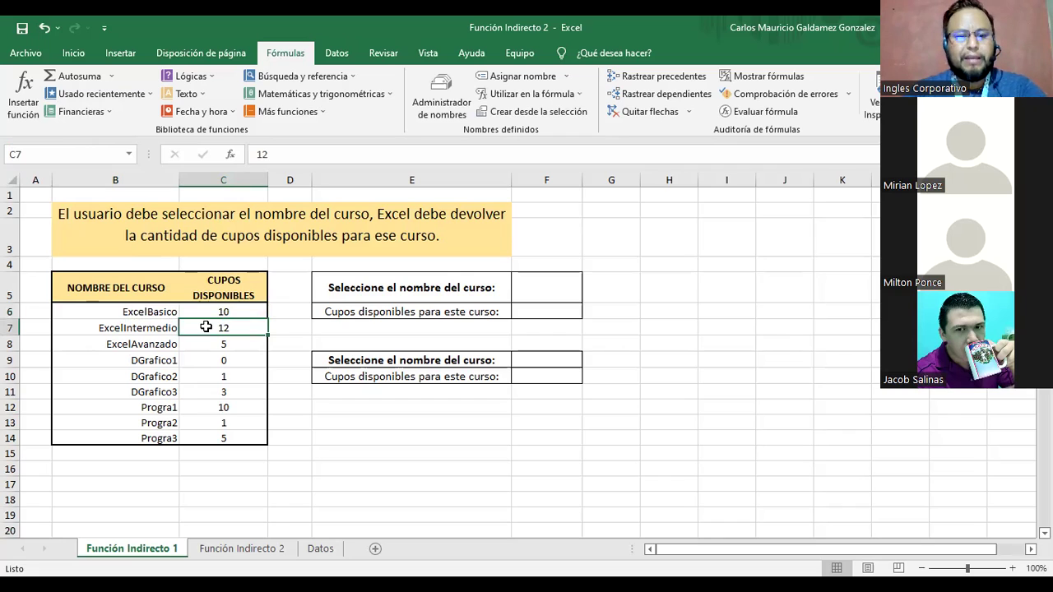
text(Ex)
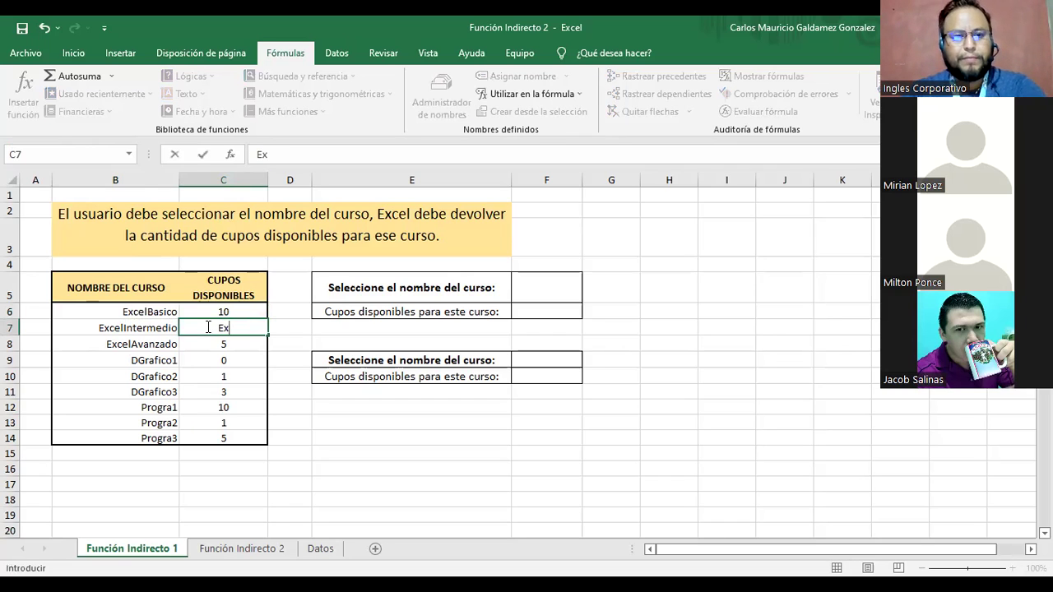
key(Escape)
click(58, 156)
text(E)
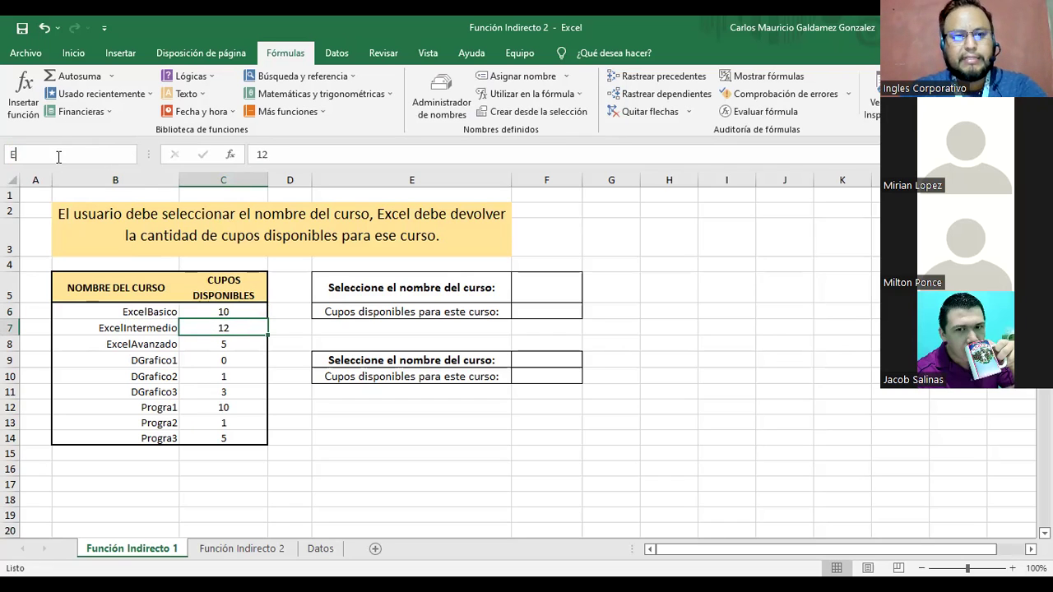
text(xcelIntermedio)
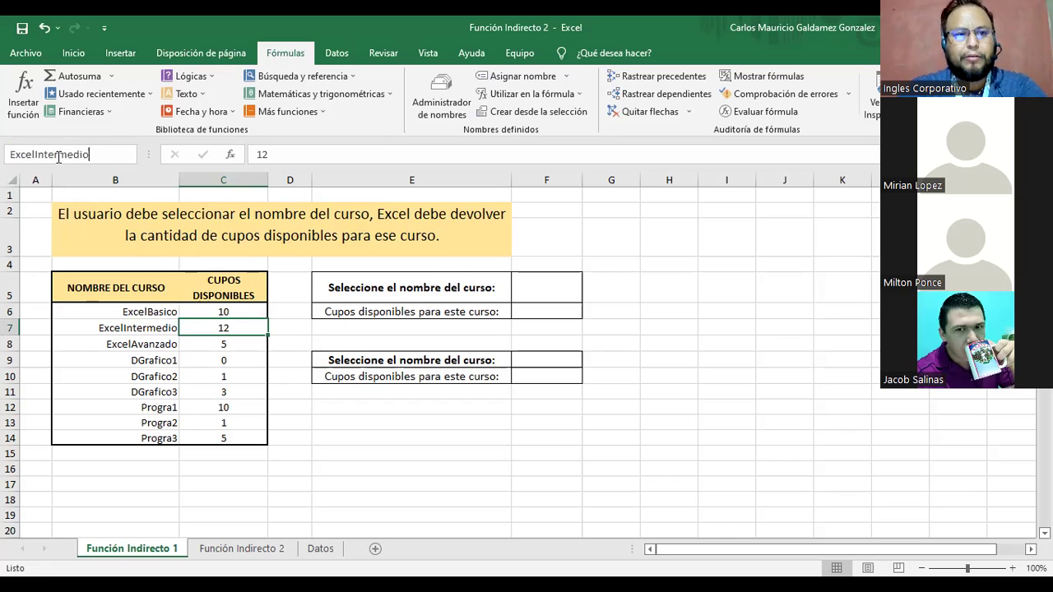
key(Return)
key(Down)
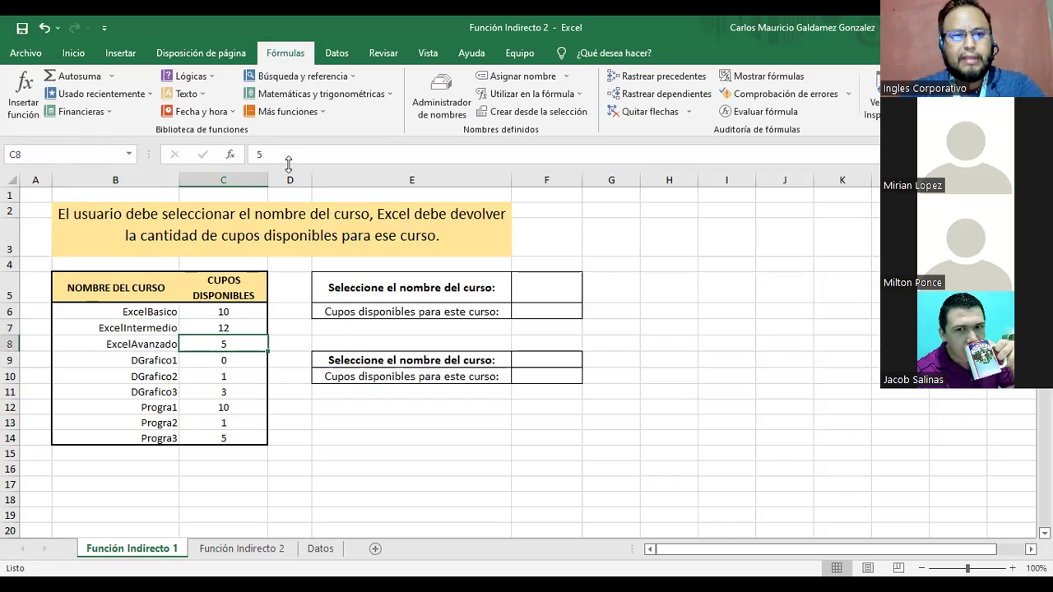
- Define the name ExcelAvanzado for cell C8
click(87, 156)
text(ExcelAvanzado)
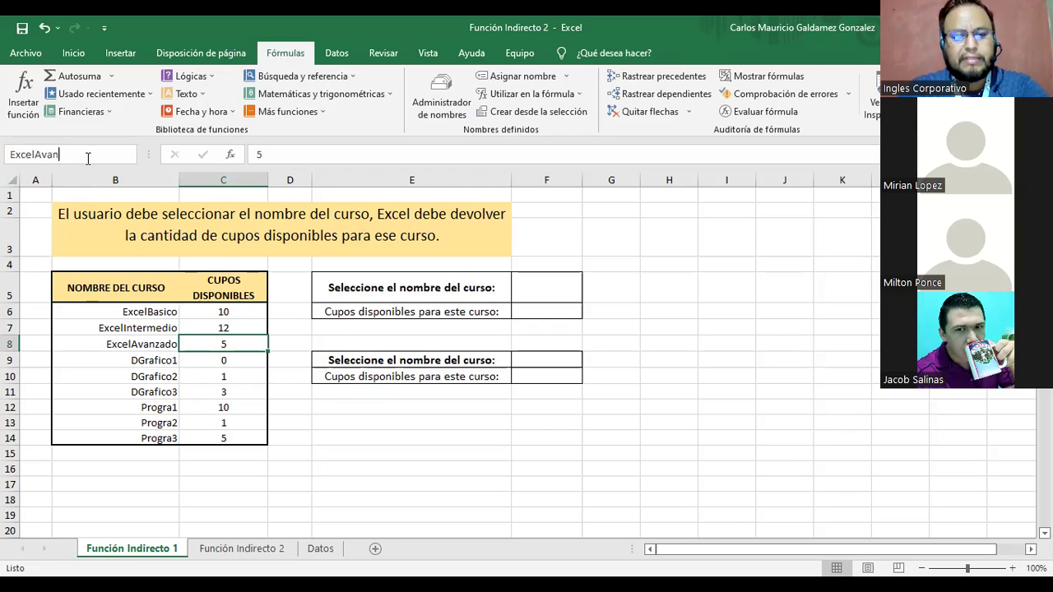
key(Return)
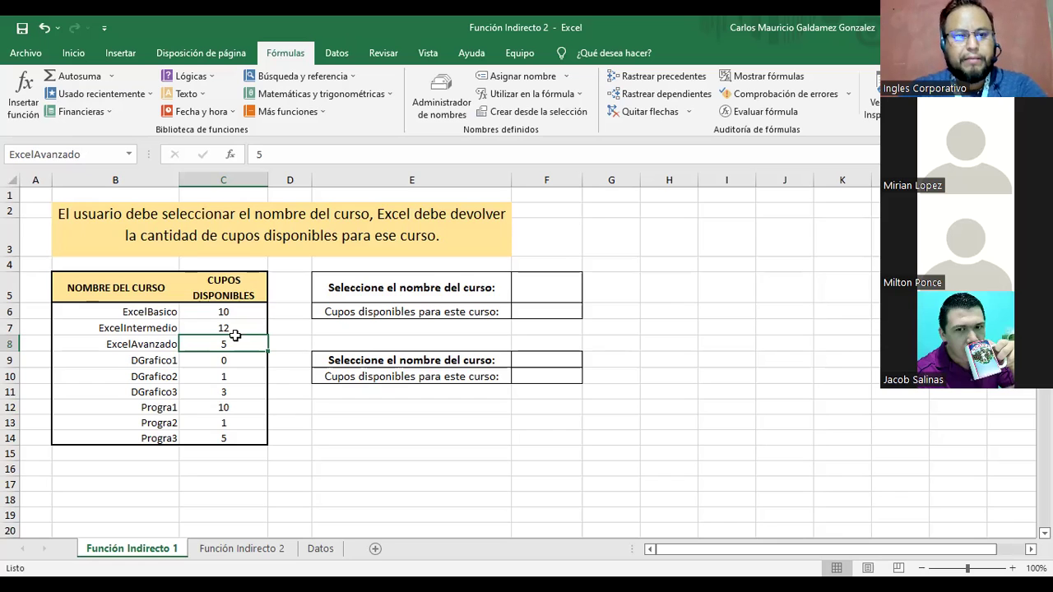
- Define the name DGrafico1 for cell C9
click(224, 360)
click(58, 153)
text(D)
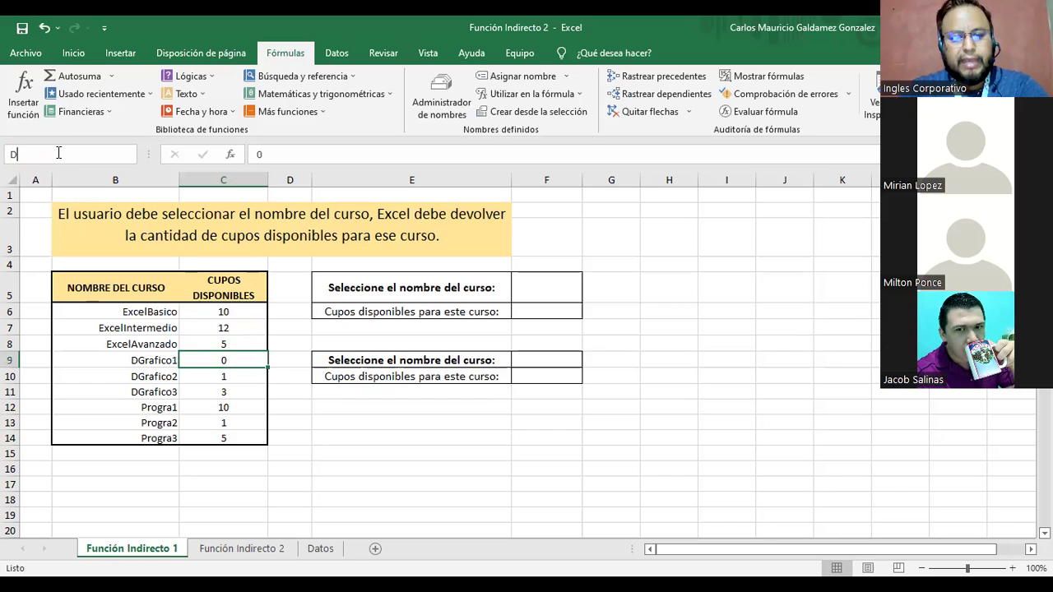
text(Grafico1)
key(Return)
key(Down)
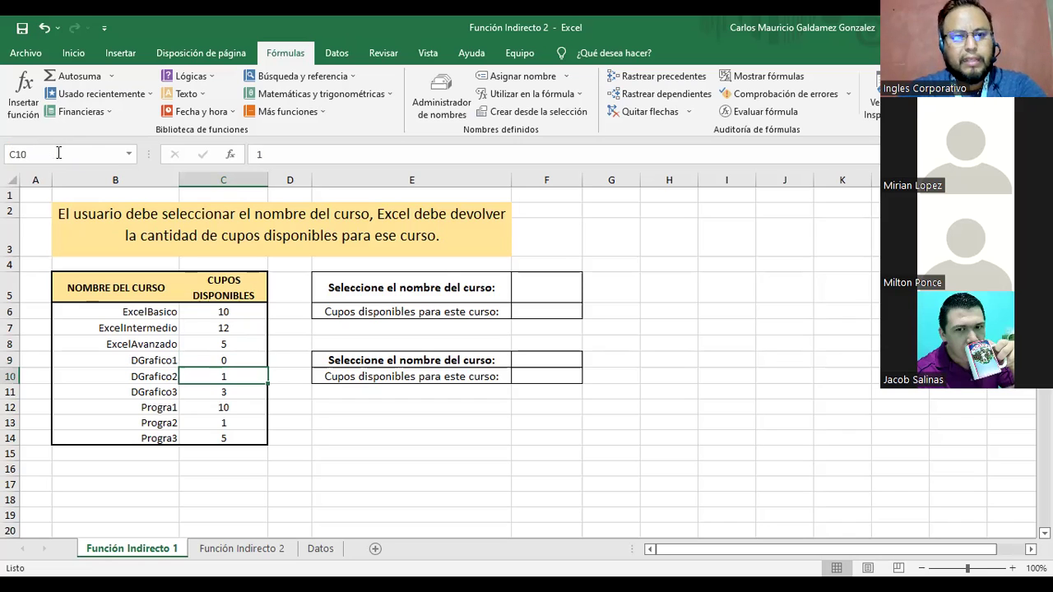
- Define the name DGrafico2 for cell C10 and select the range C6:C10
click(52, 146)
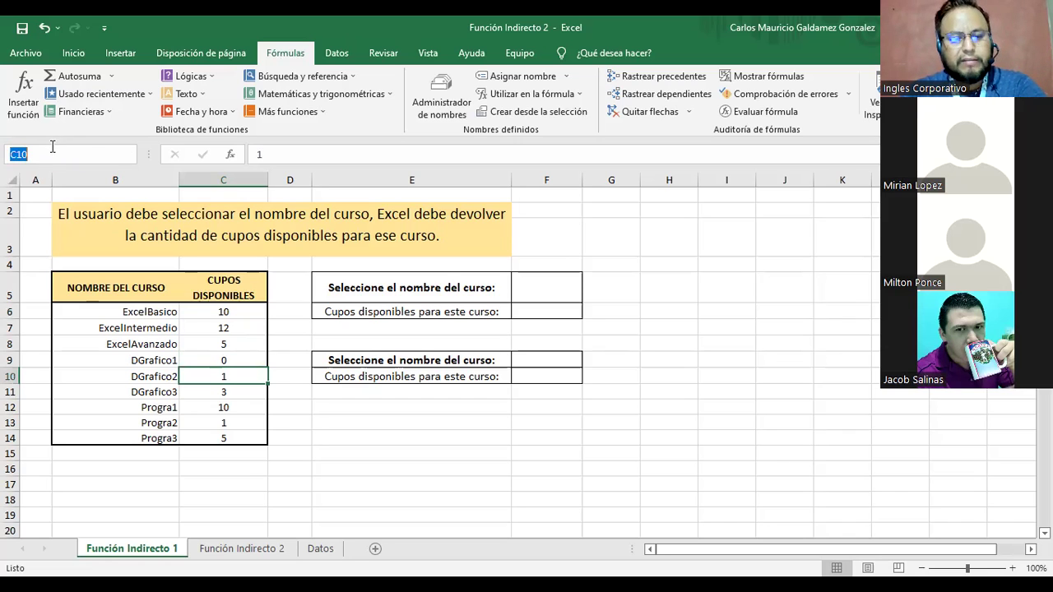
text(DGrafico2)
key(Return)
key(Down)
click(188, 375)
drag(200, 326, 200, 312)
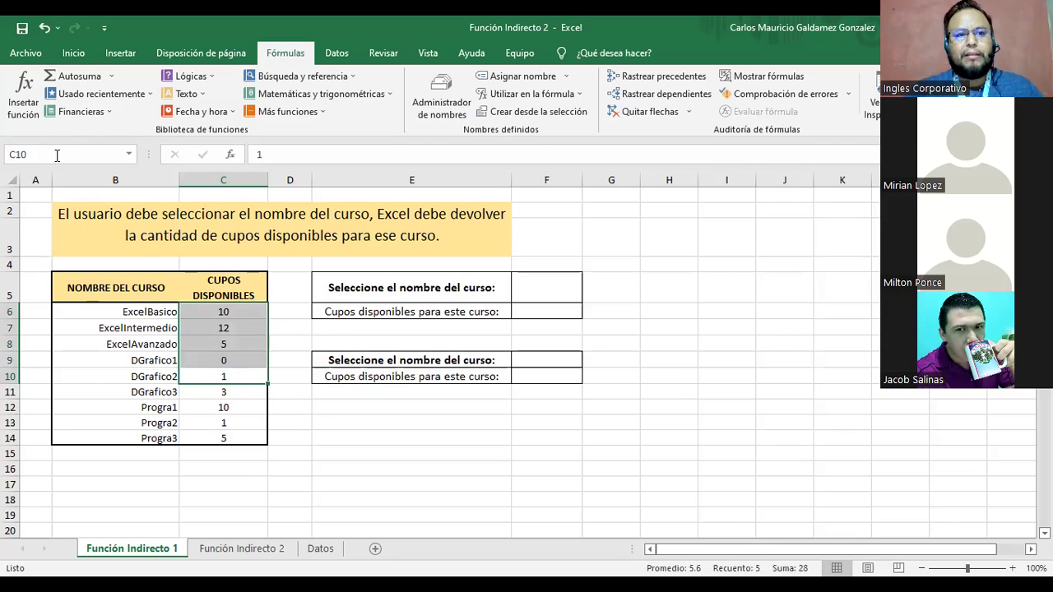
- Check which names are assigned to the seat cells C6 through C10
click(198, 315)
click(202, 329)
click(204, 346)
click(207, 355)
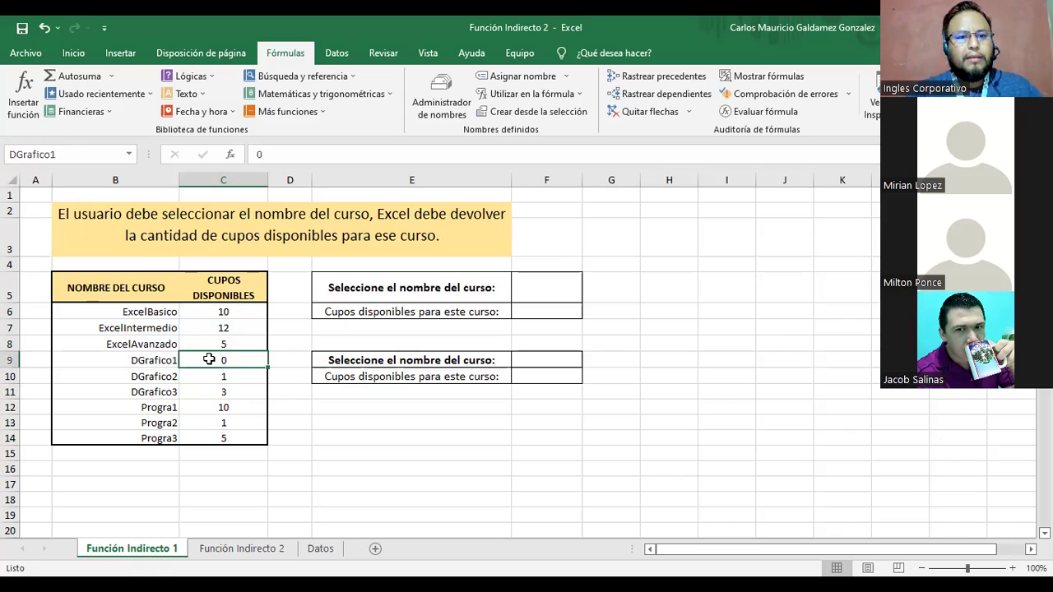
click(209, 377)
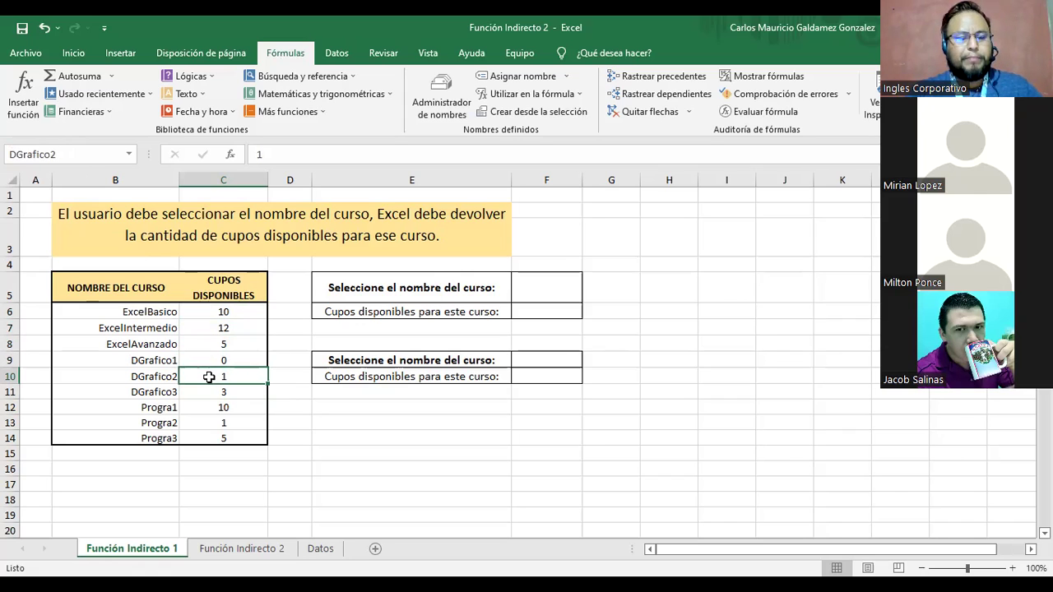
click(205, 362)
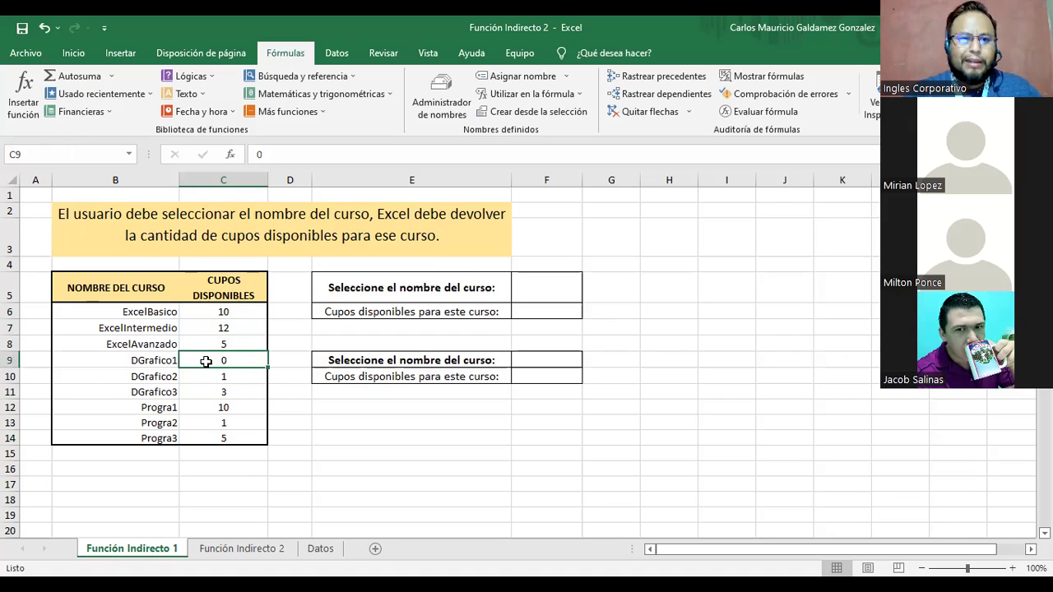
click(206, 361)
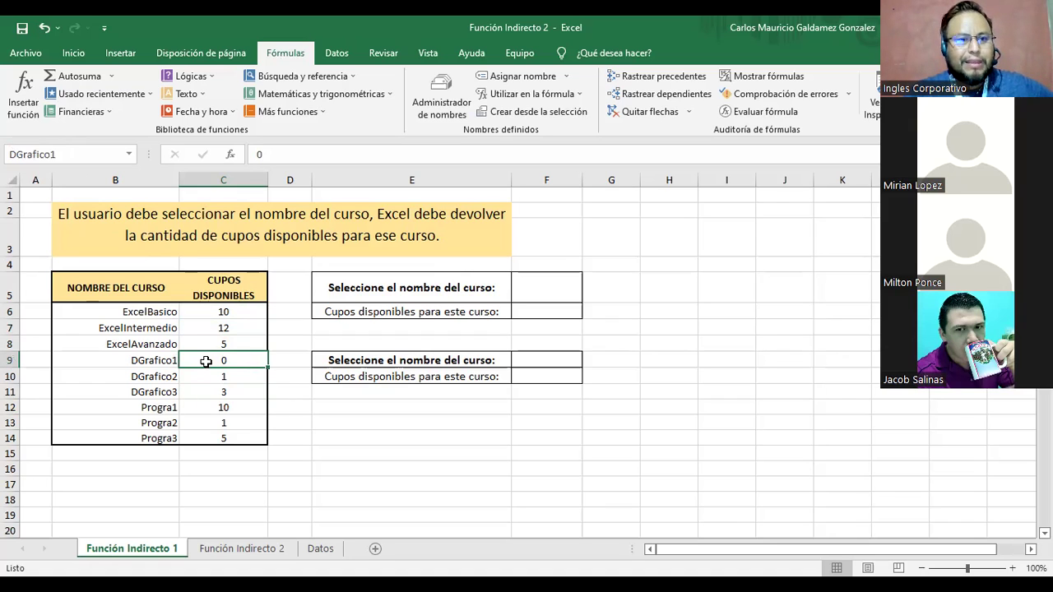
click(199, 344)
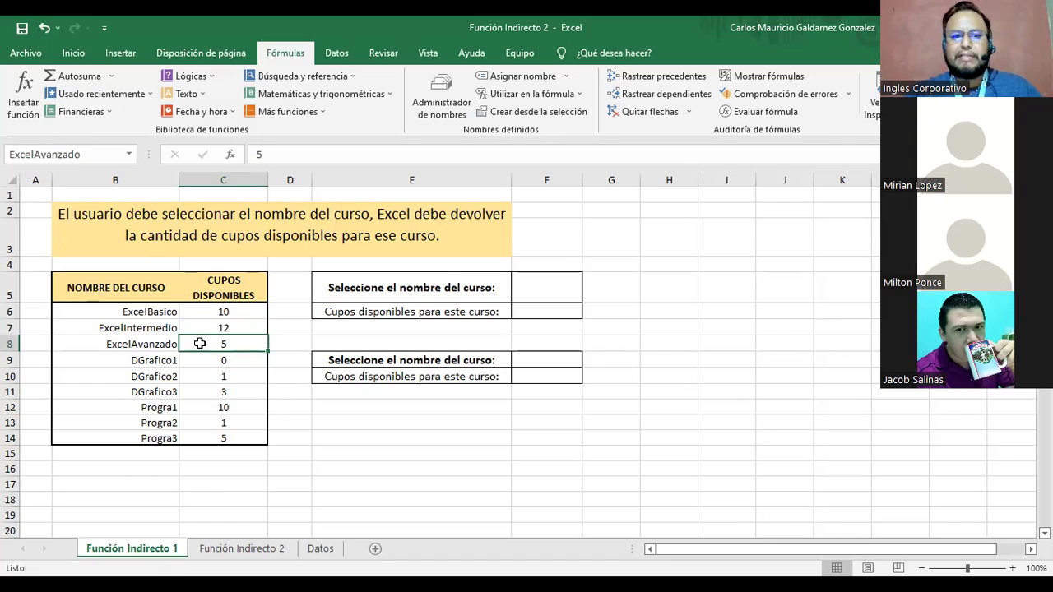
- Define the workbook-scoped name DGrafico3 for cell C11
click(207, 395)
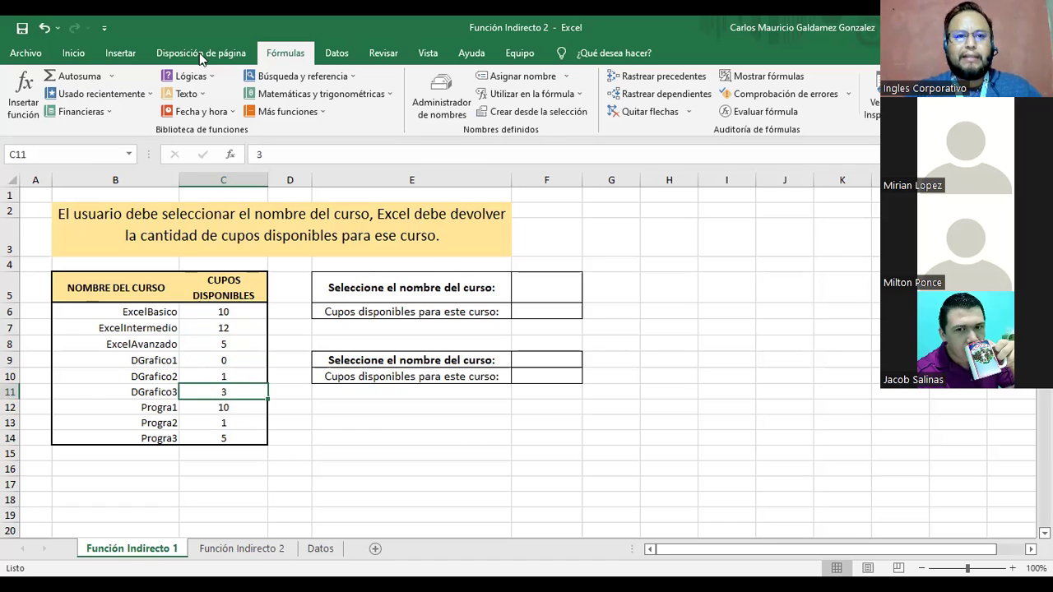
click(74, 53)
click(283, 59)
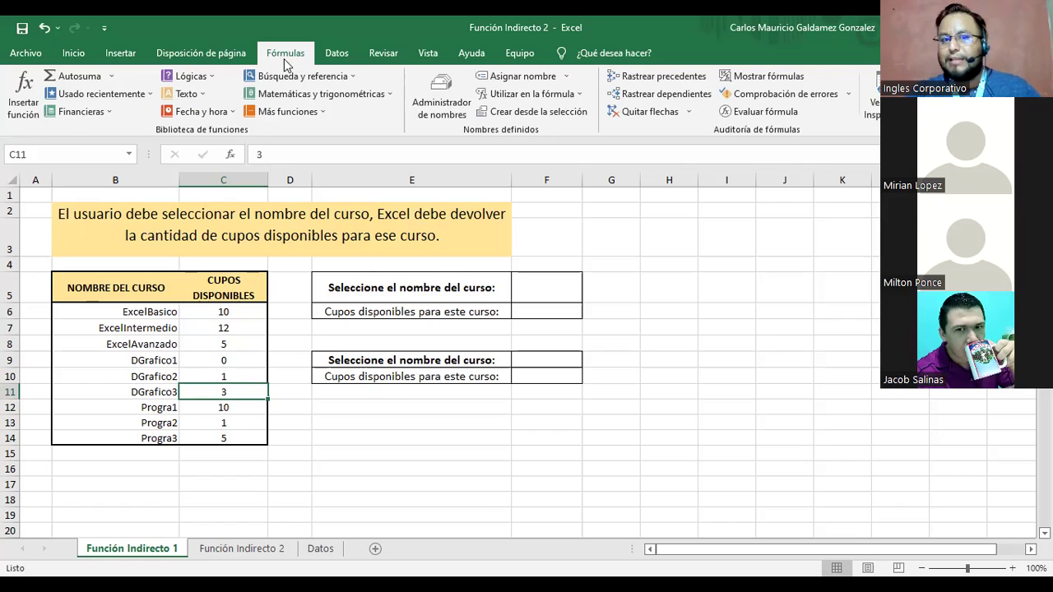
click(566, 78)
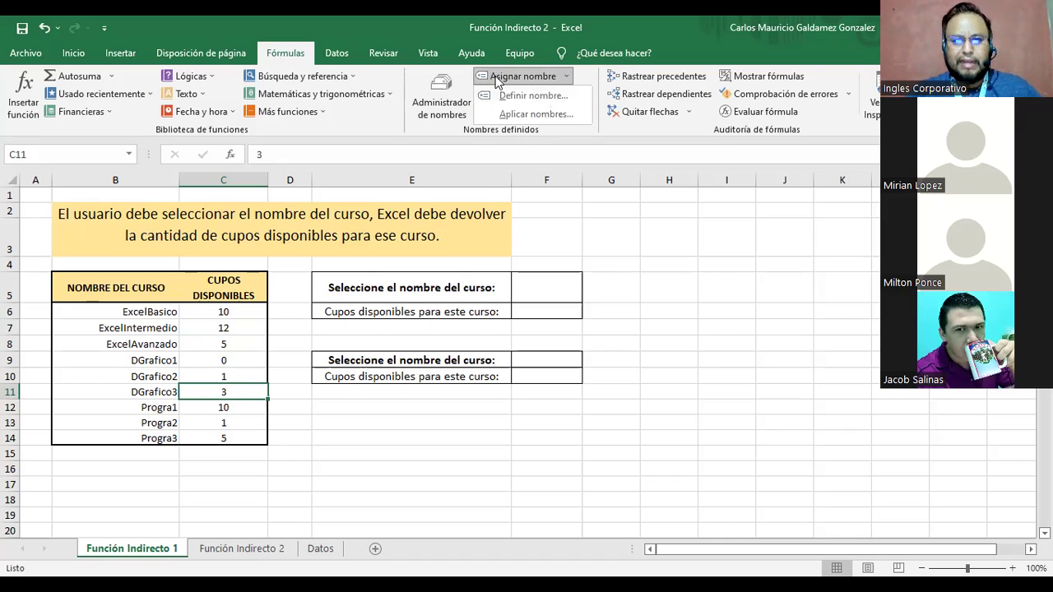
click(530, 96)
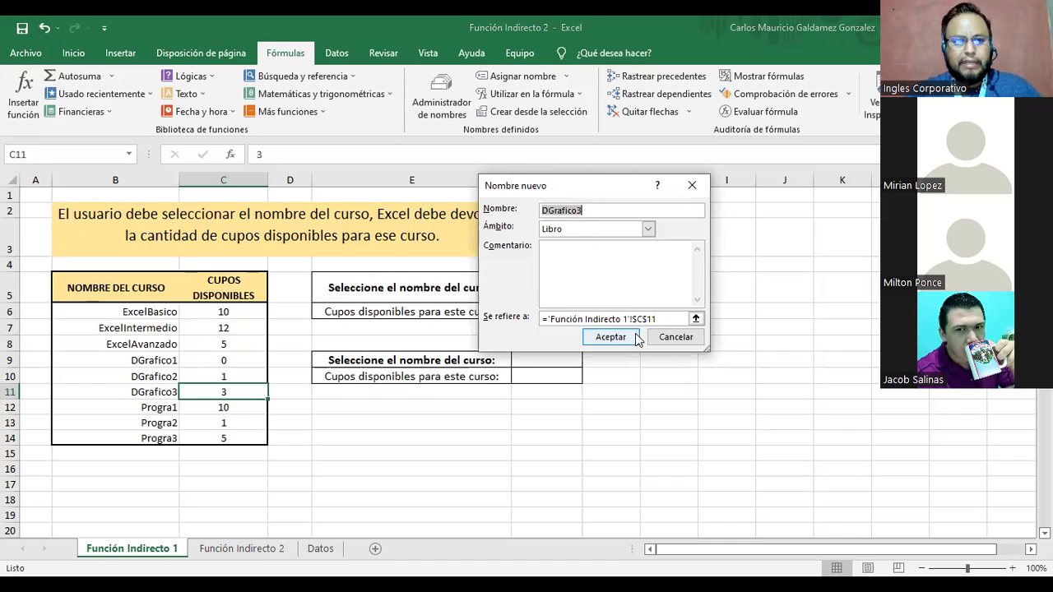
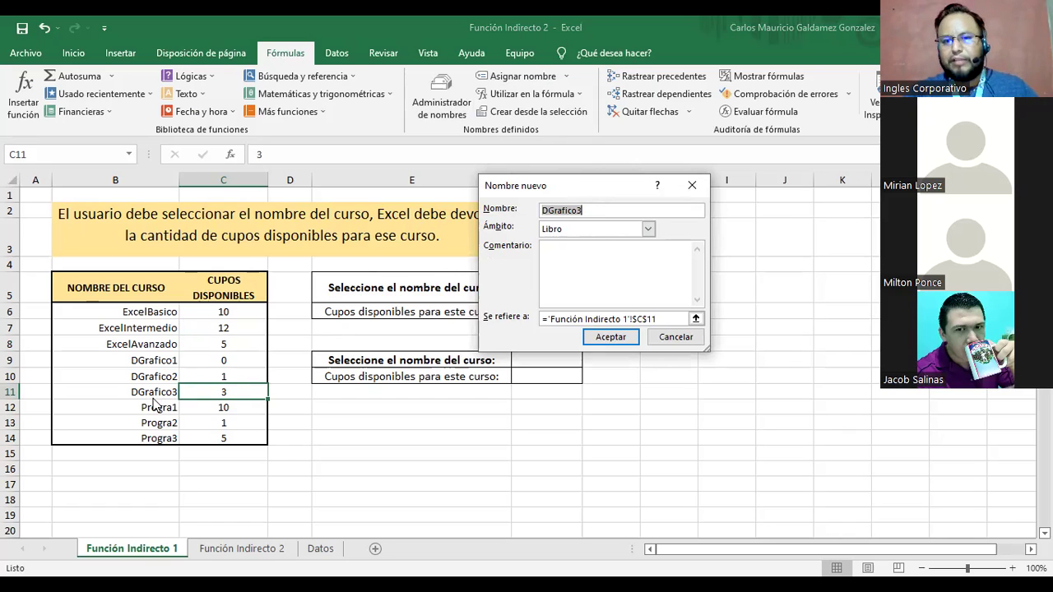
click(599, 338)
- Define the names Progra1, Progra2 and Progra3 for cells C12, C13 and C14 respectively
click(230, 409)
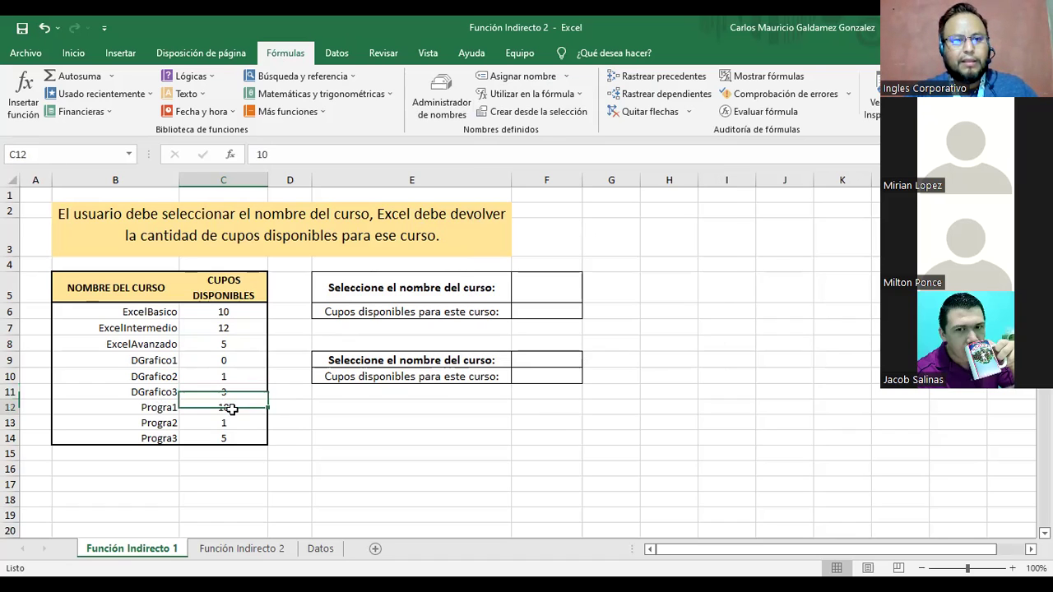
click(536, 74)
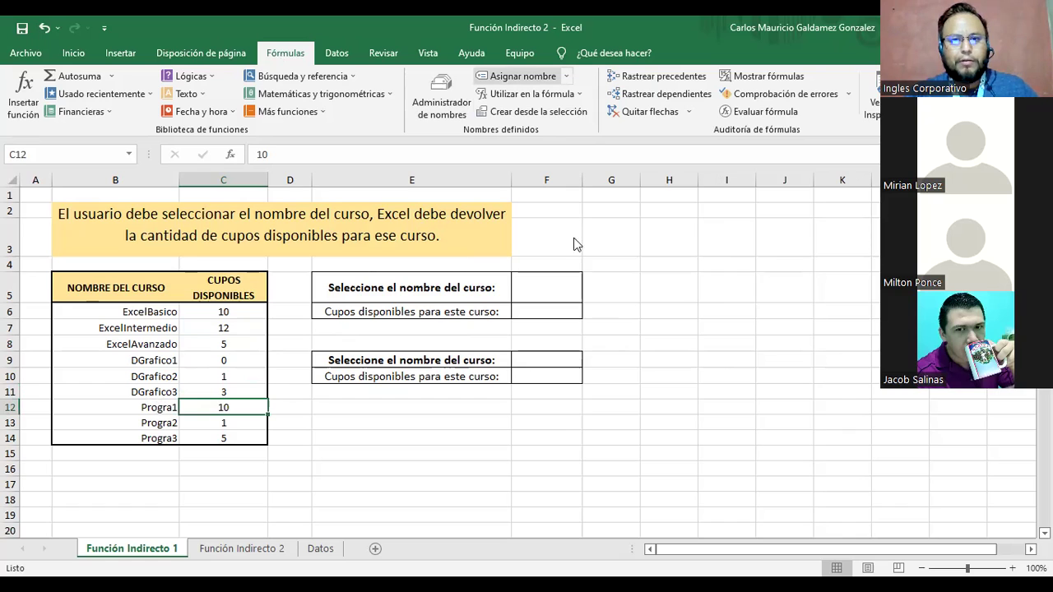
click(598, 341)
click(239, 423)
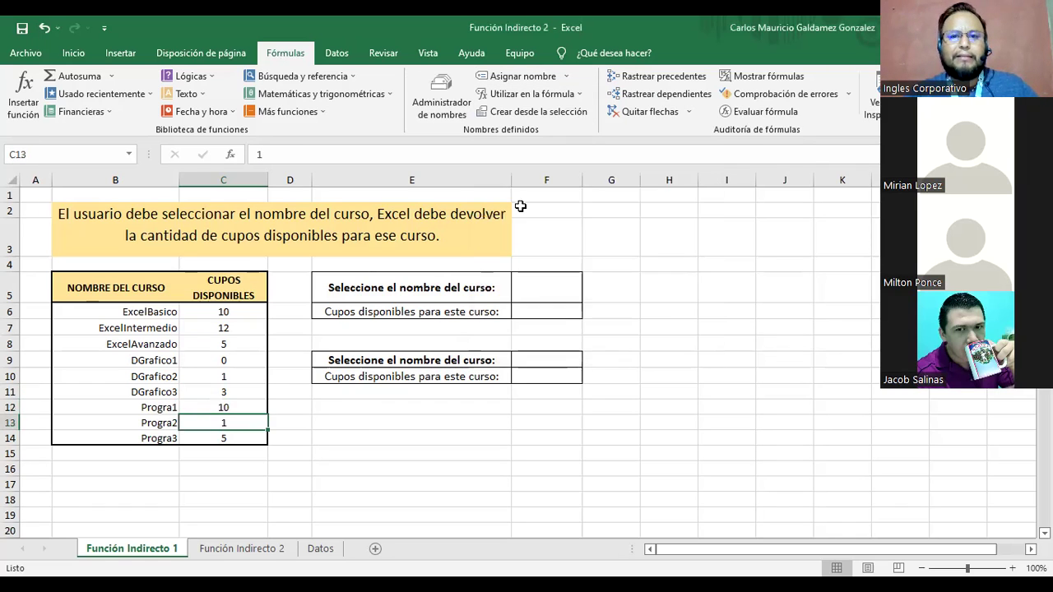
click(518, 76)
click(611, 336)
click(247, 434)
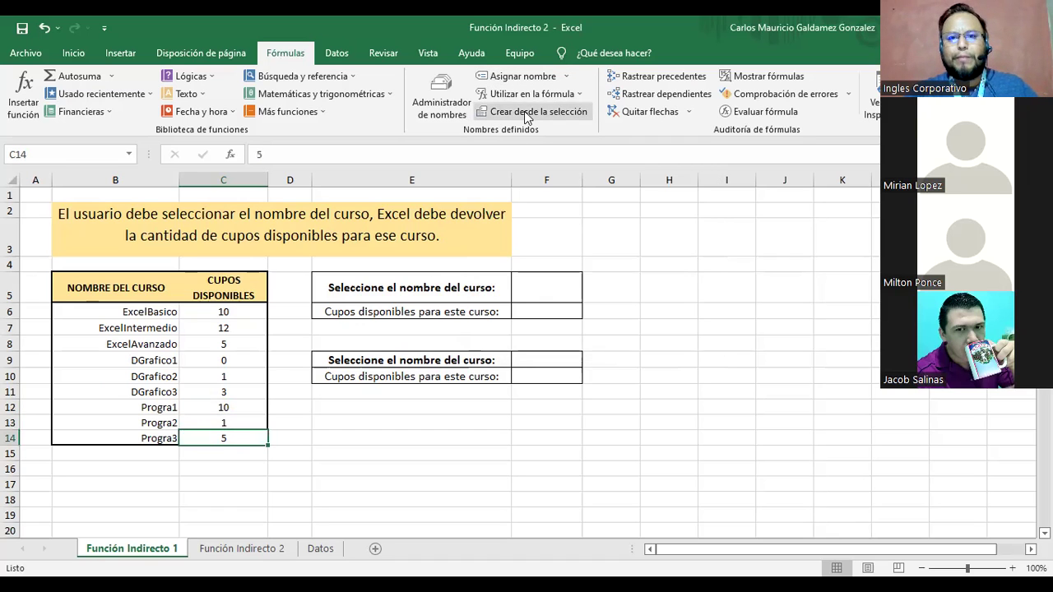
click(518, 77)
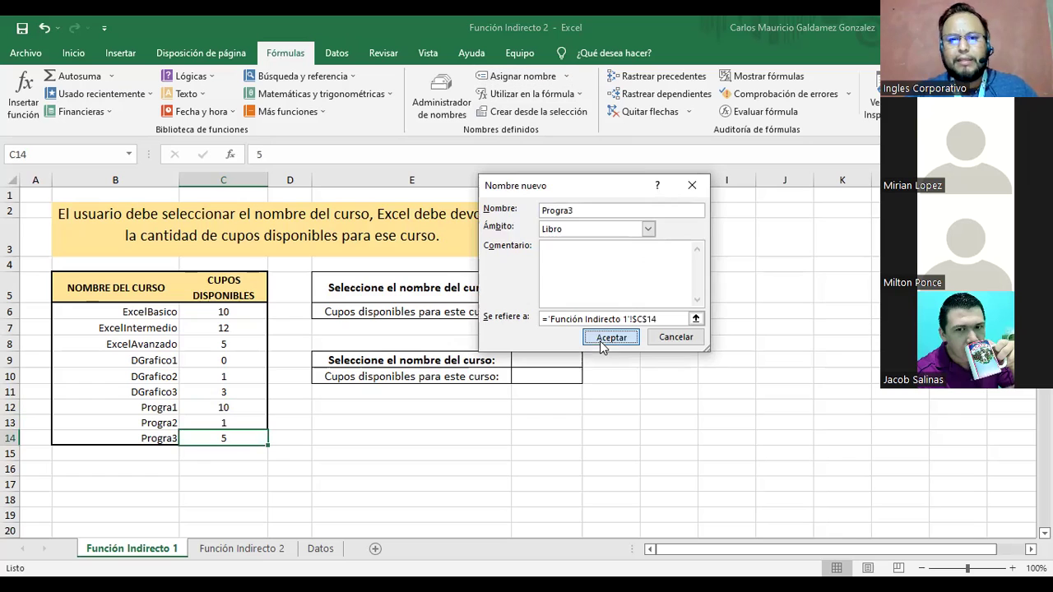
click(599, 337)
- Review the defined course names in the Name Manager, widening the reference column to read the cell each one refers to
drag(231, 319, 236, 430)
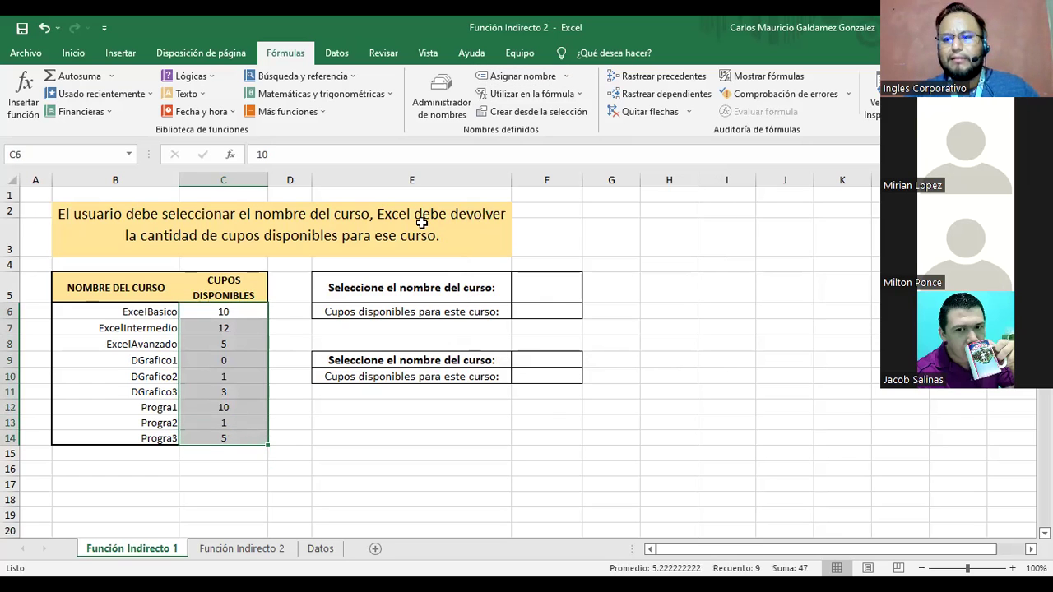
click(238, 344)
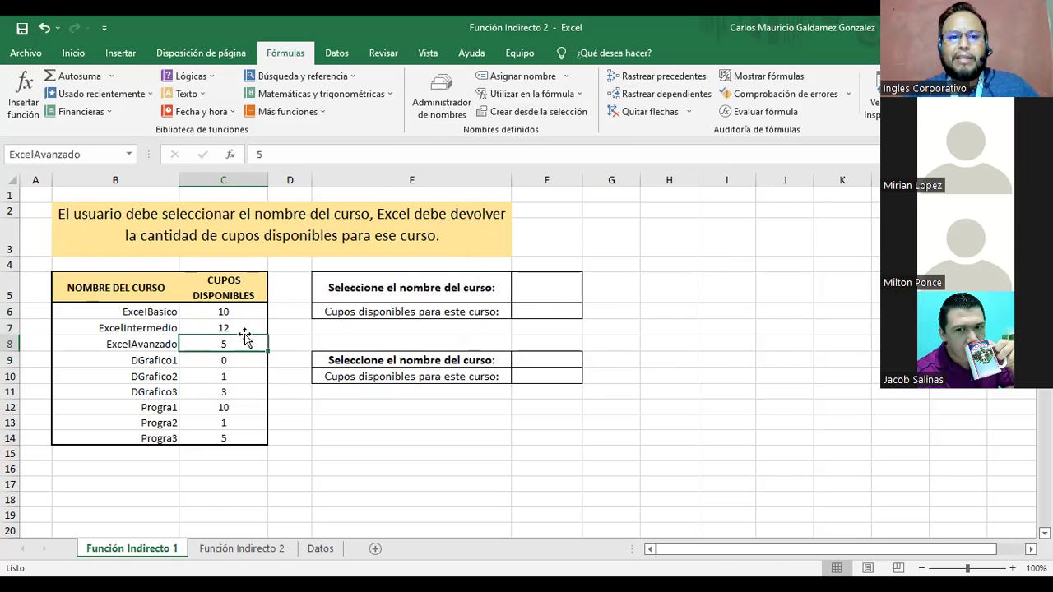
click(433, 115)
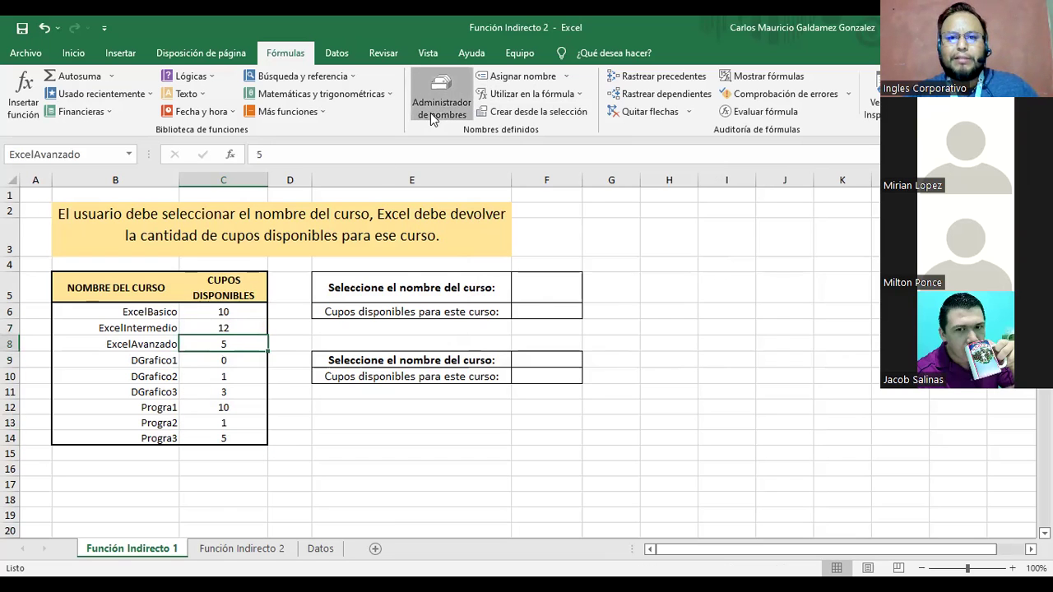
click(424, 188)
click(426, 200)
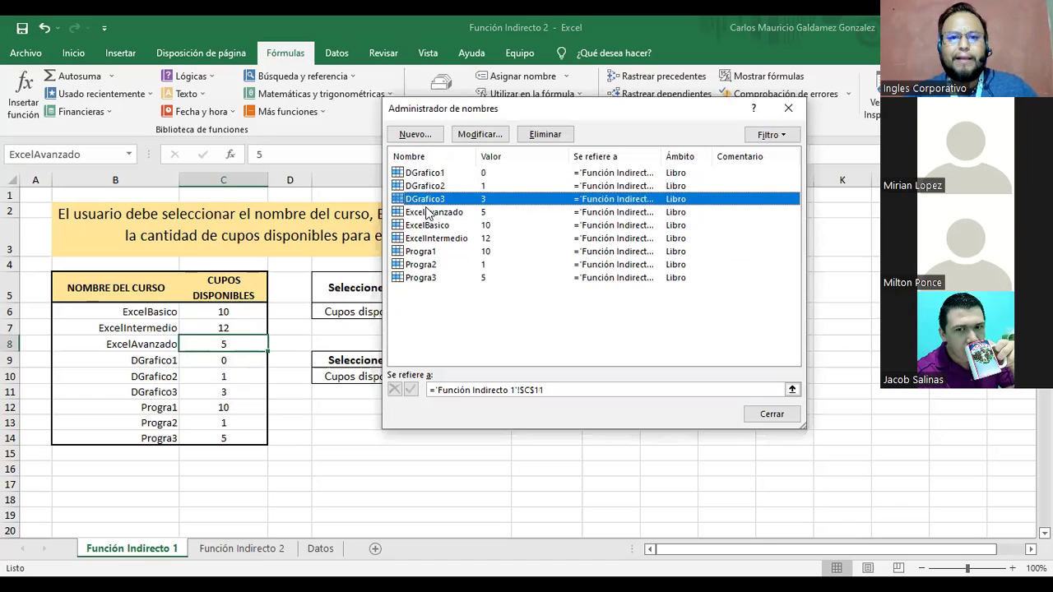
click(428, 213)
click(431, 176)
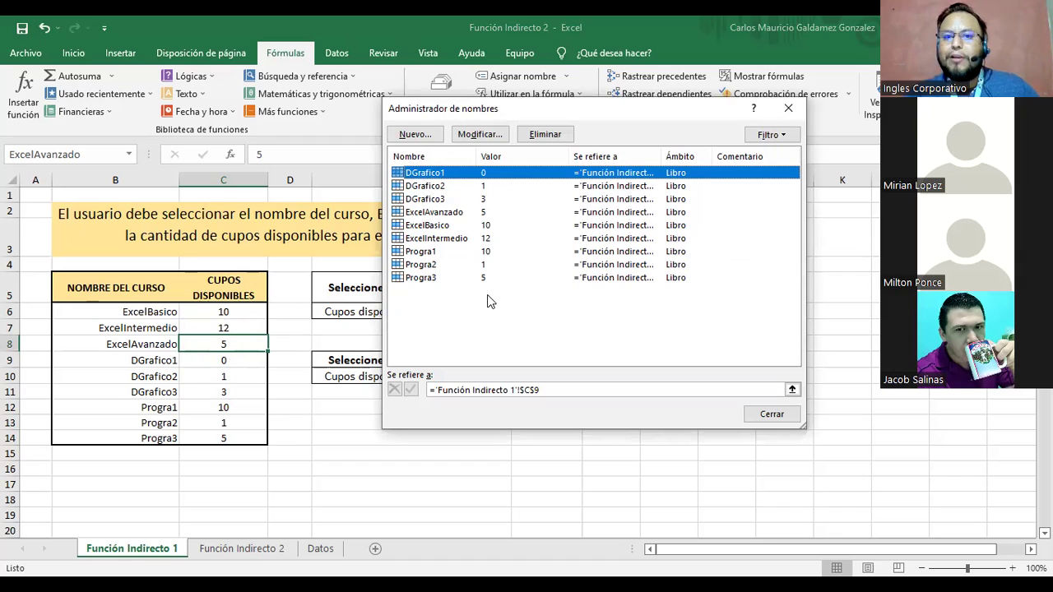
drag(663, 156, 720, 156)
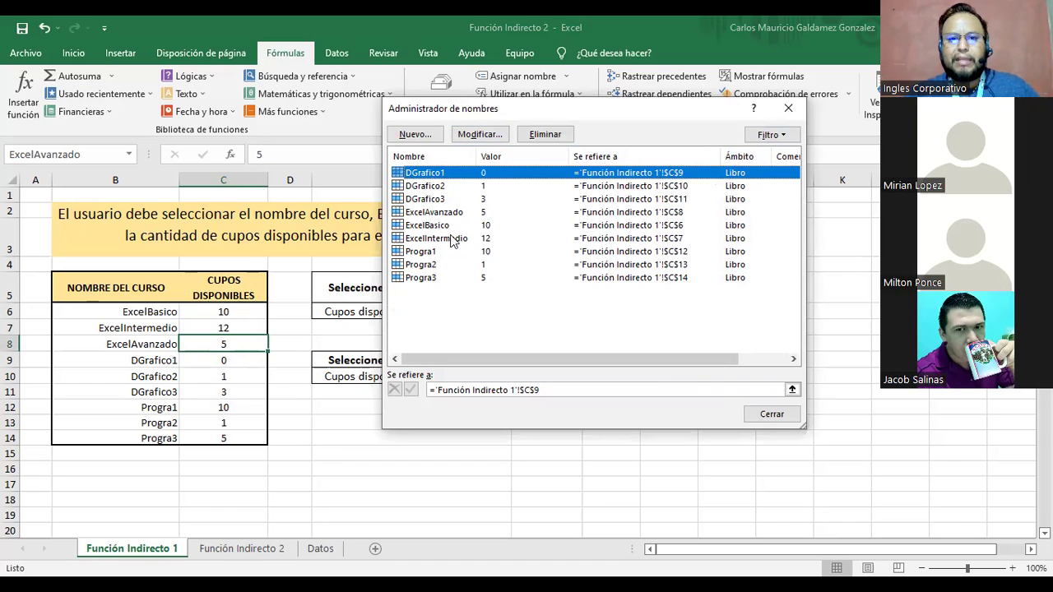
click(442, 213)
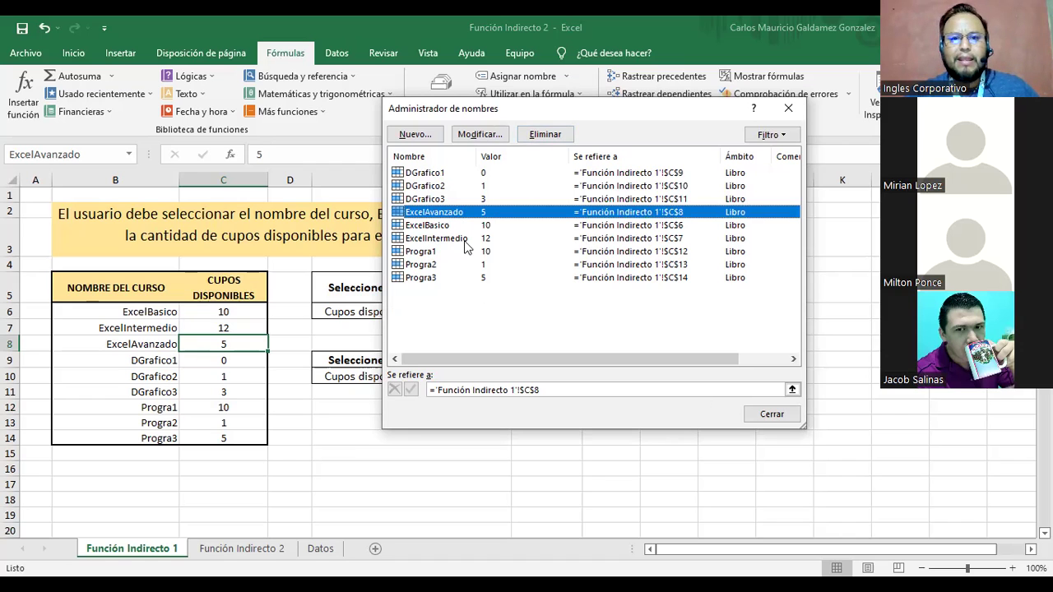
click(786, 417)
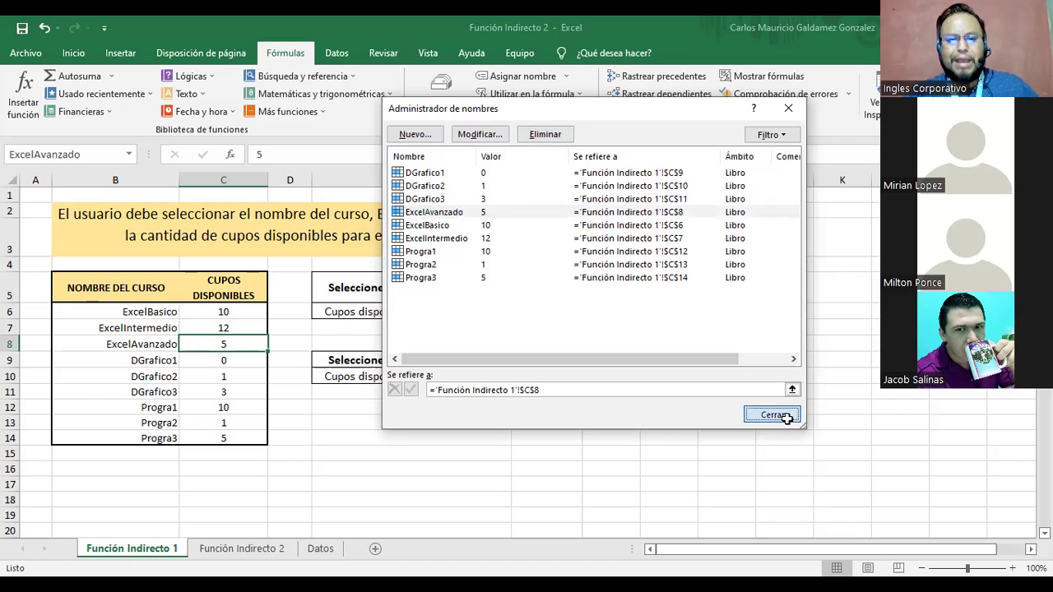
- Add a list data validation to cell F5 that takes the course names in B6:B14 as its source
click(539, 294)
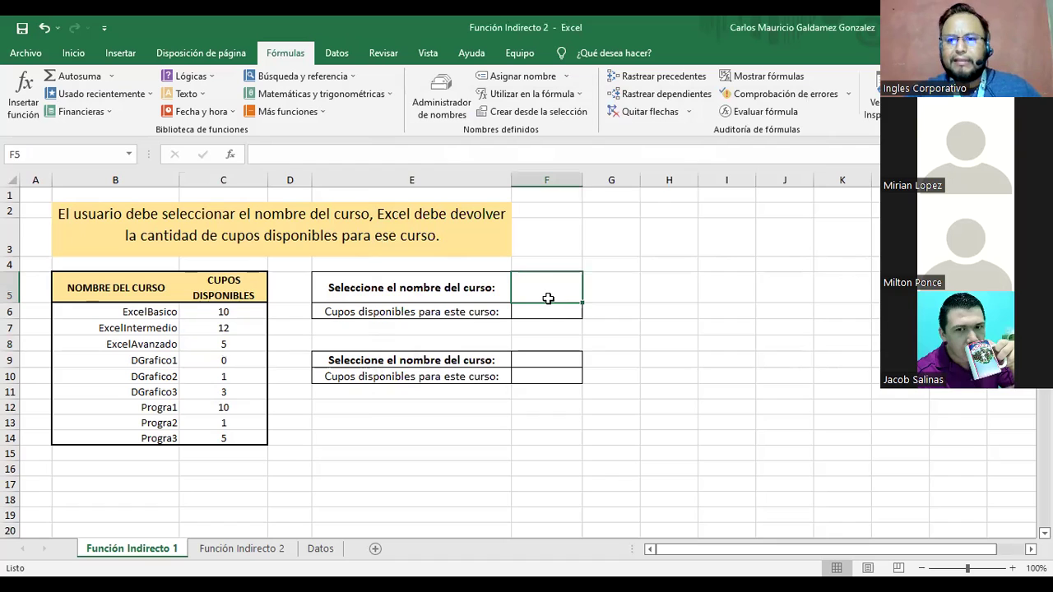
drag(387, 289, 535, 294)
click(539, 294)
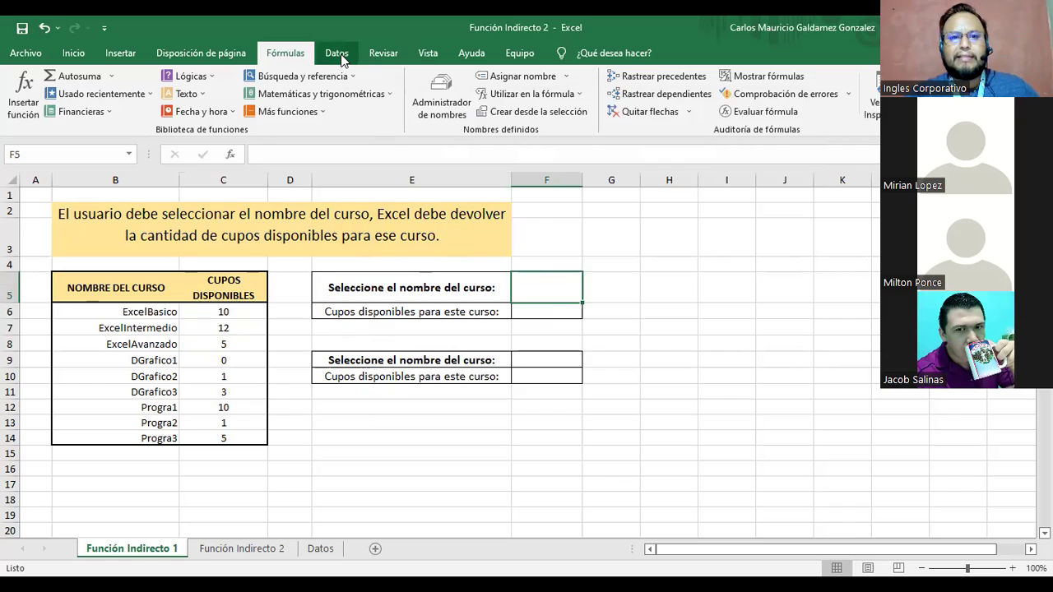
click(338, 55)
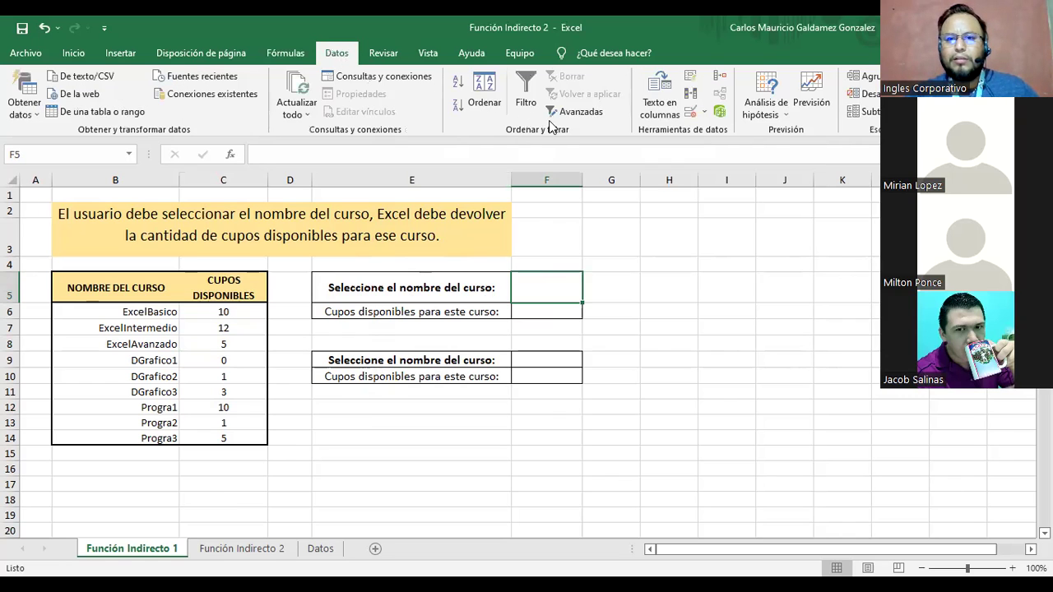
click(690, 115)
click(541, 232)
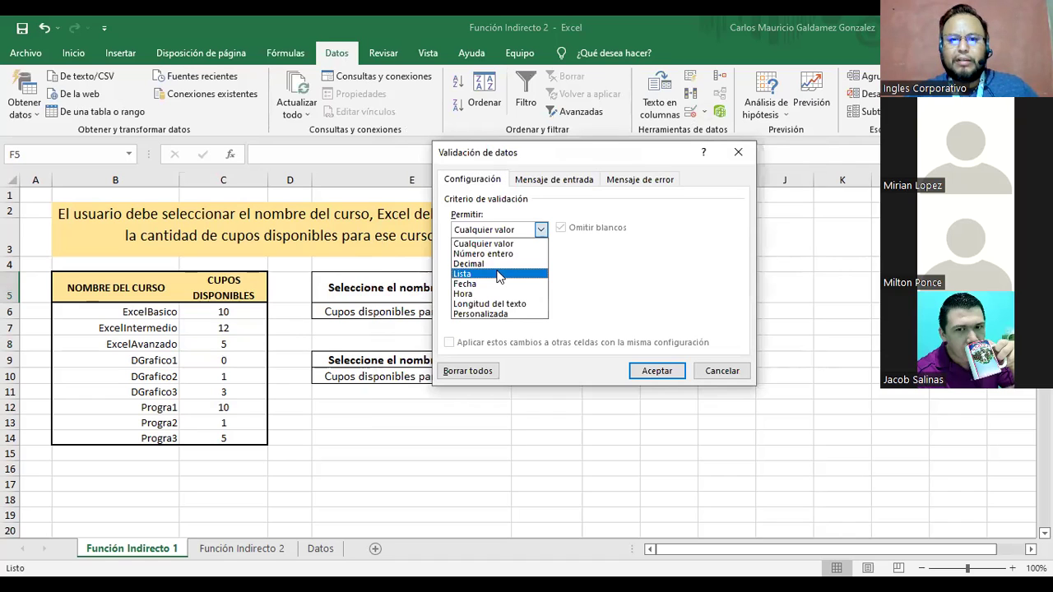
click(499, 273)
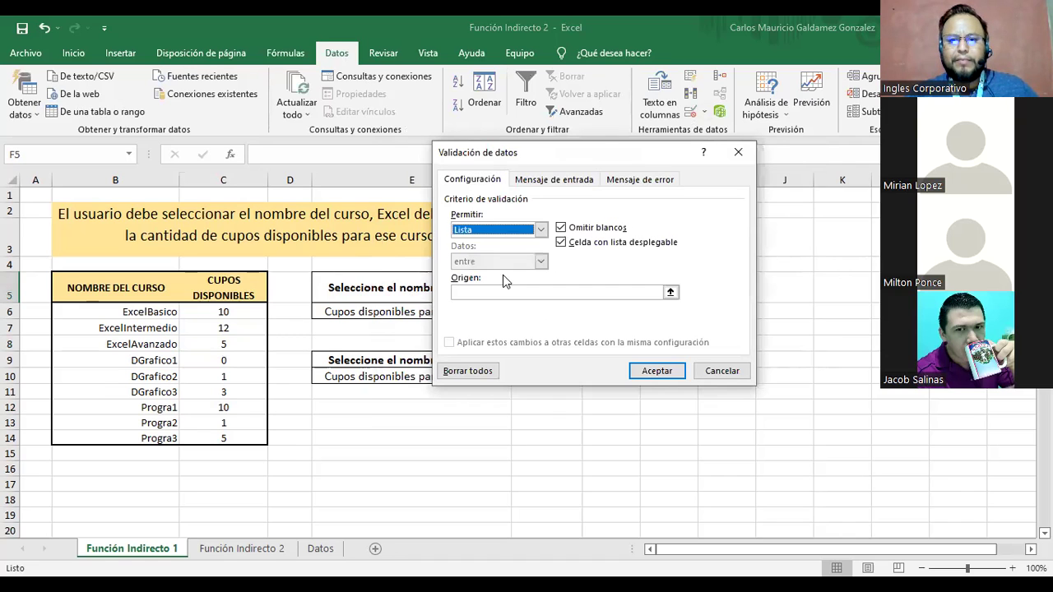
click(670, 294)
click(123, 312)
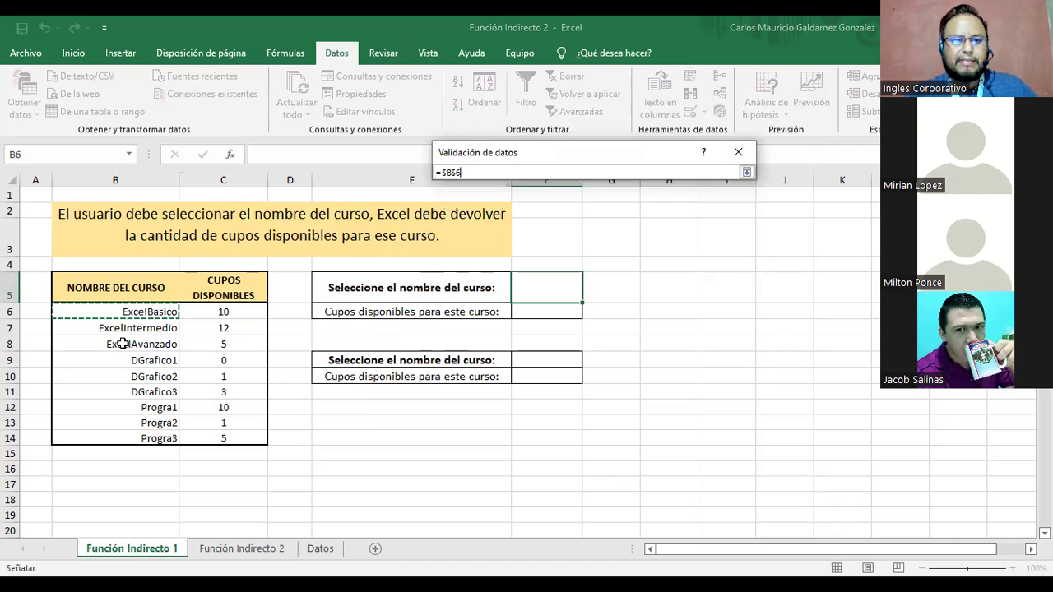
shift+click(125, 435)
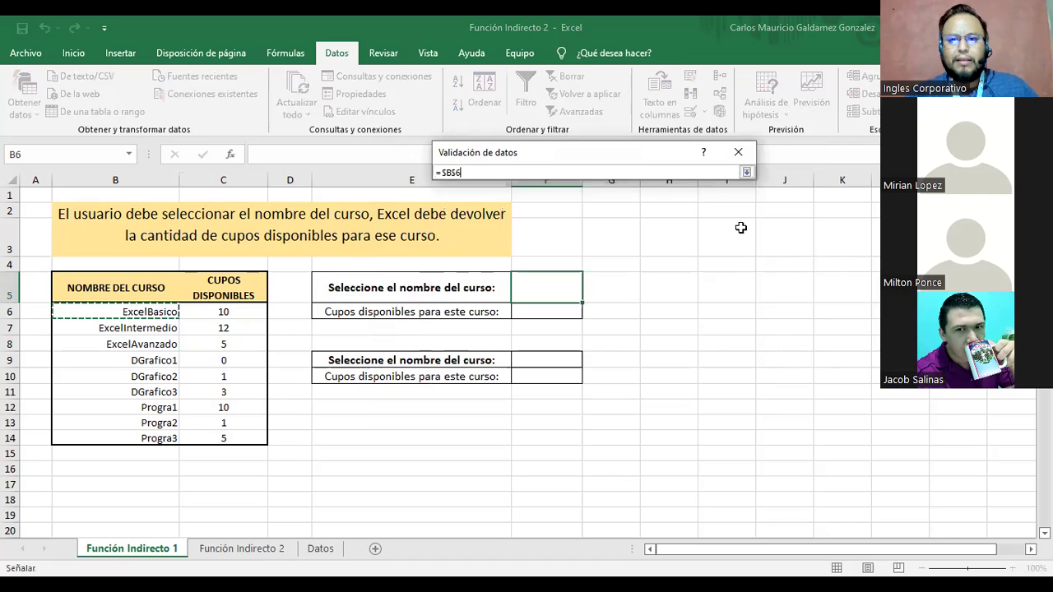
click(746, 173)
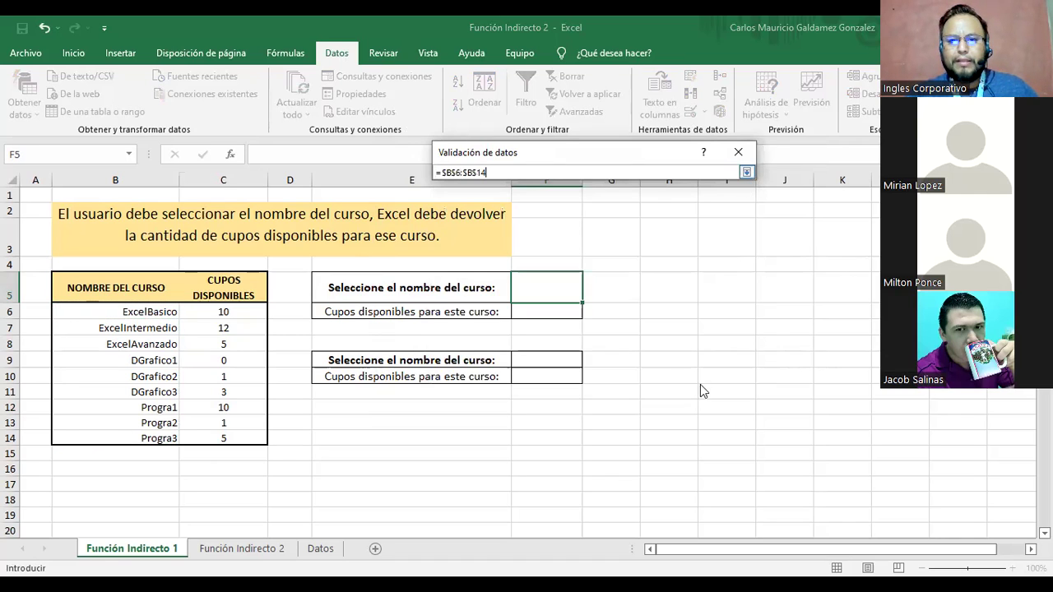
click(658, 371)
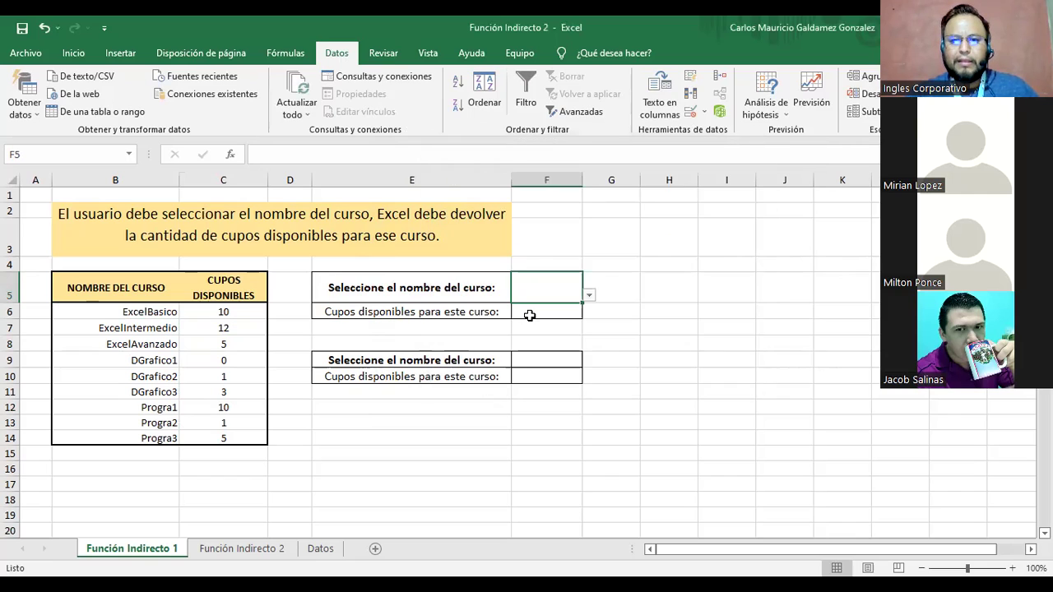
- Choose ExcelAvanzado from the list in cell F5 and autofit the width of column F
click(589, 296)
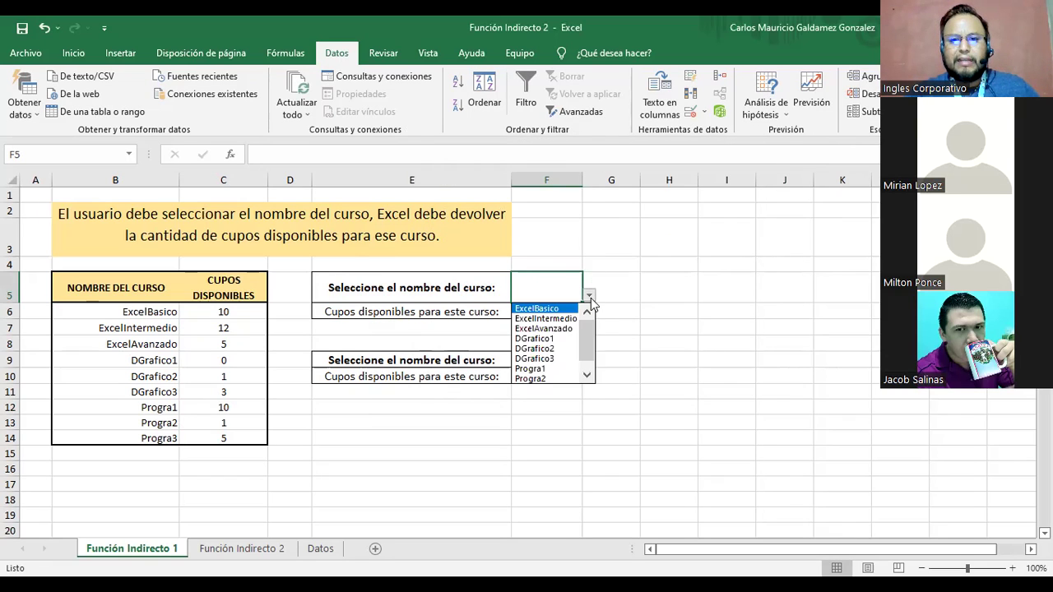
click(539, 329)
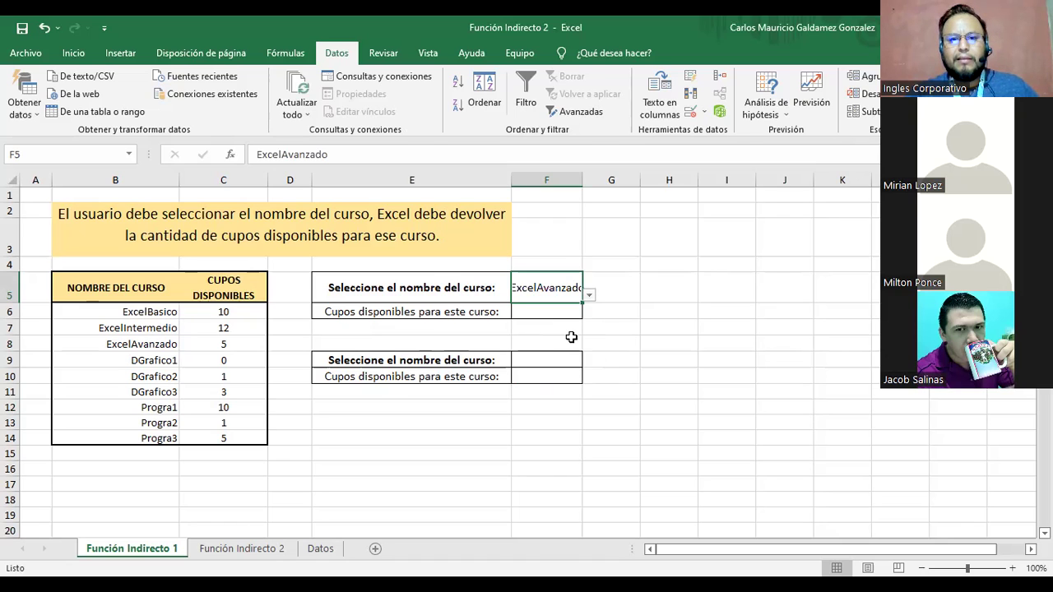
double_click(582, 184)
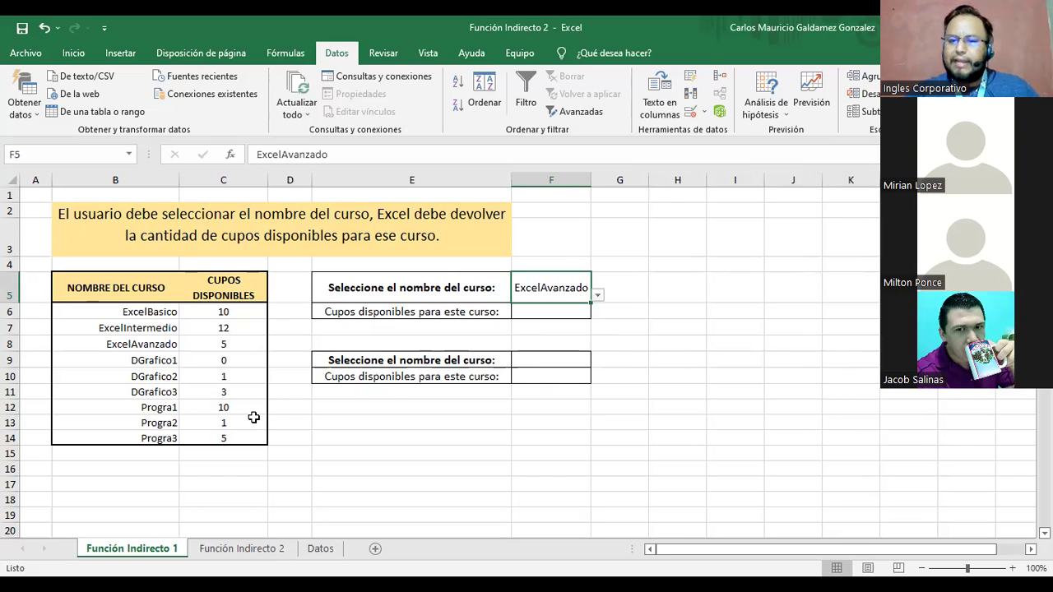
- Enter the formula =INDIRECTO(F5) in cell F6 to return the available seats for the selected course
click(546, 311)
text(=)
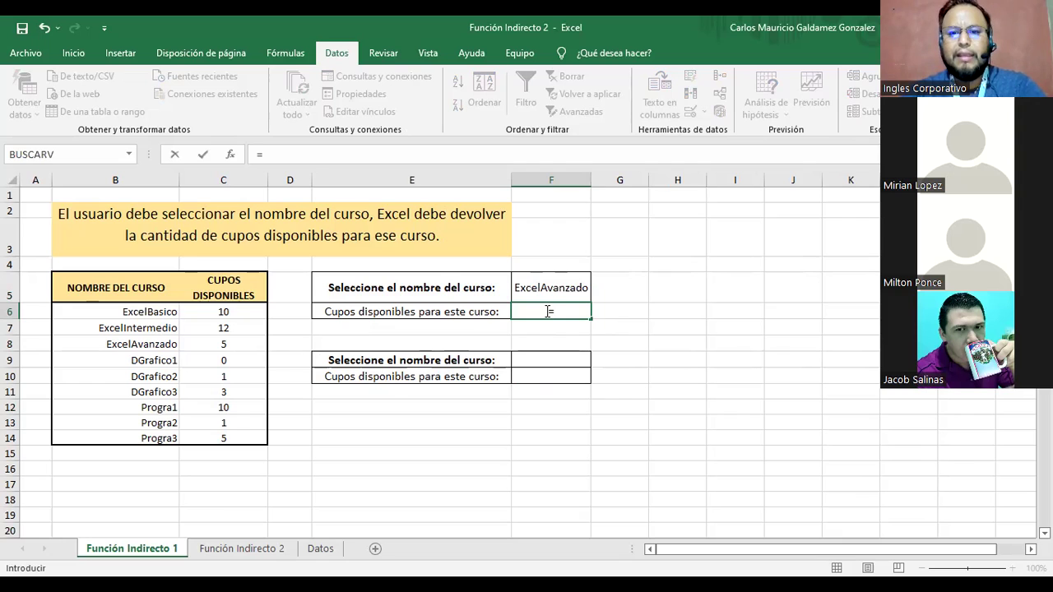
text(INDIRECTO()
click(551, 283)
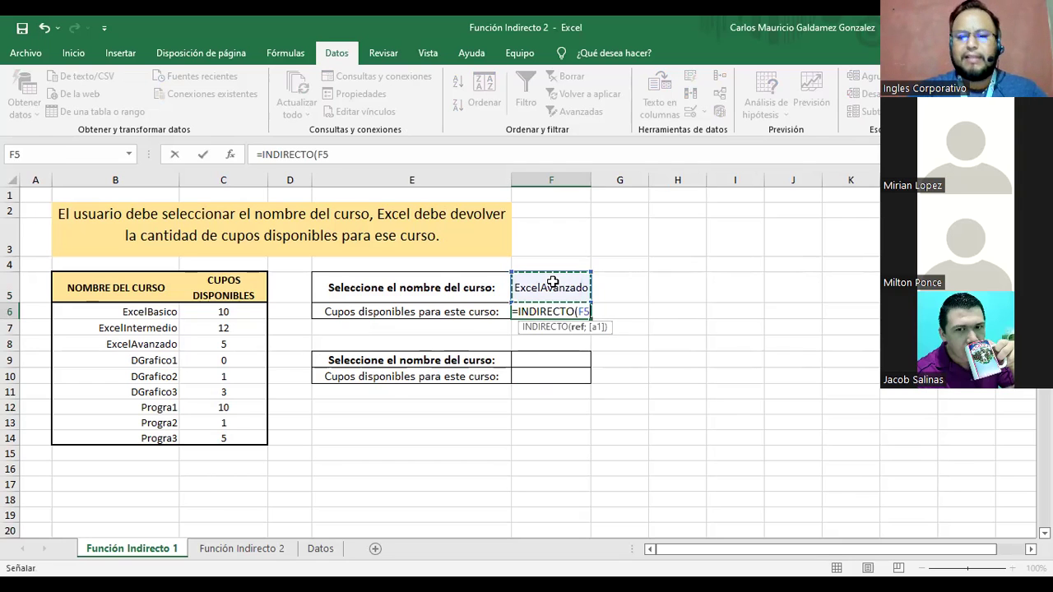
text())
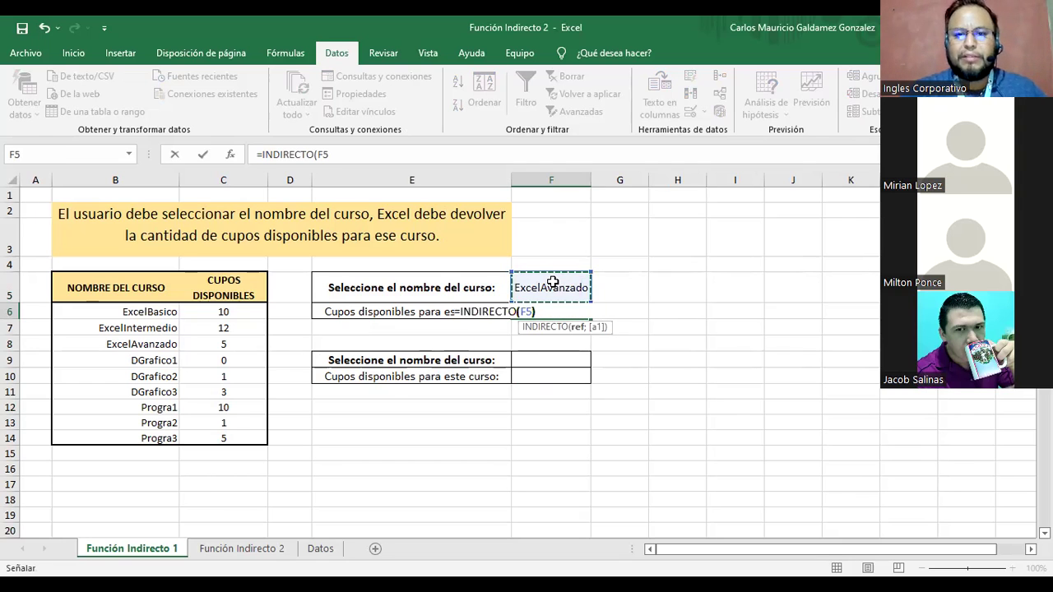
key(Return)
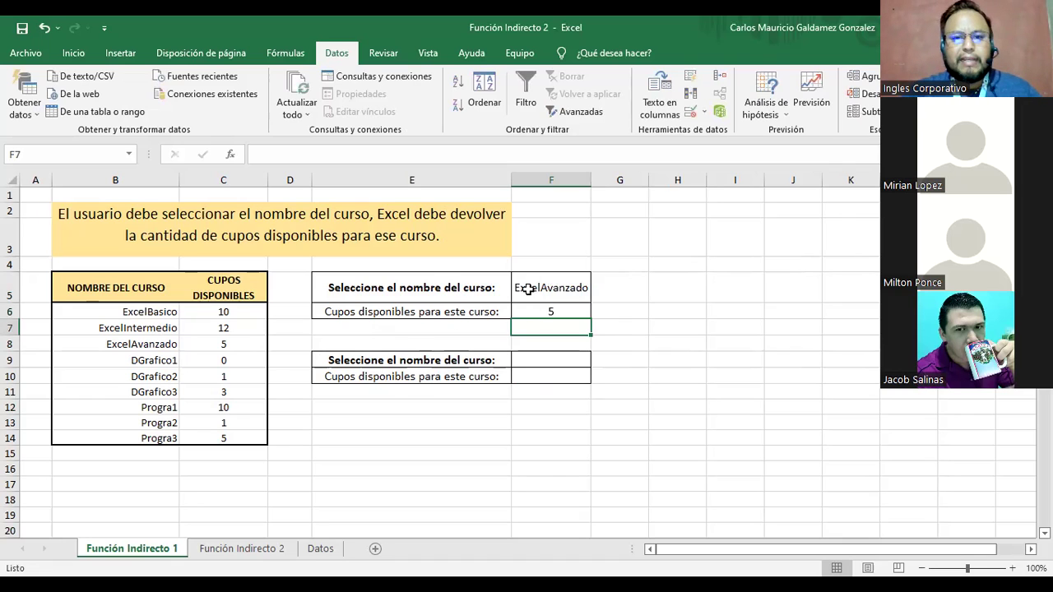
- Test the formula by choosing DGrafico3 in cell F5 and compare the returned seats with that course's row in the table
click(527, 290)
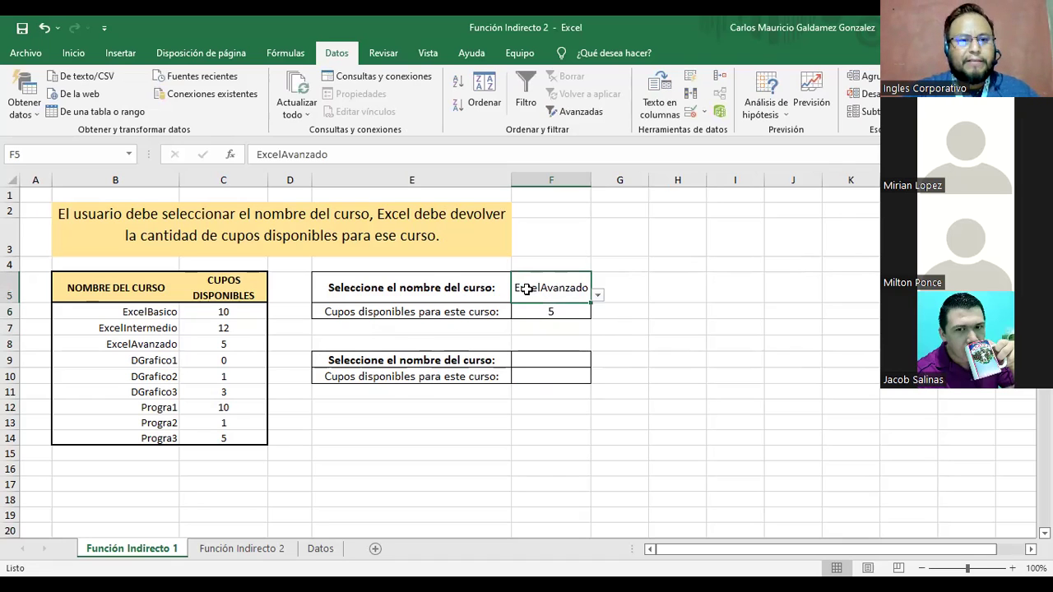
click(212, 344)
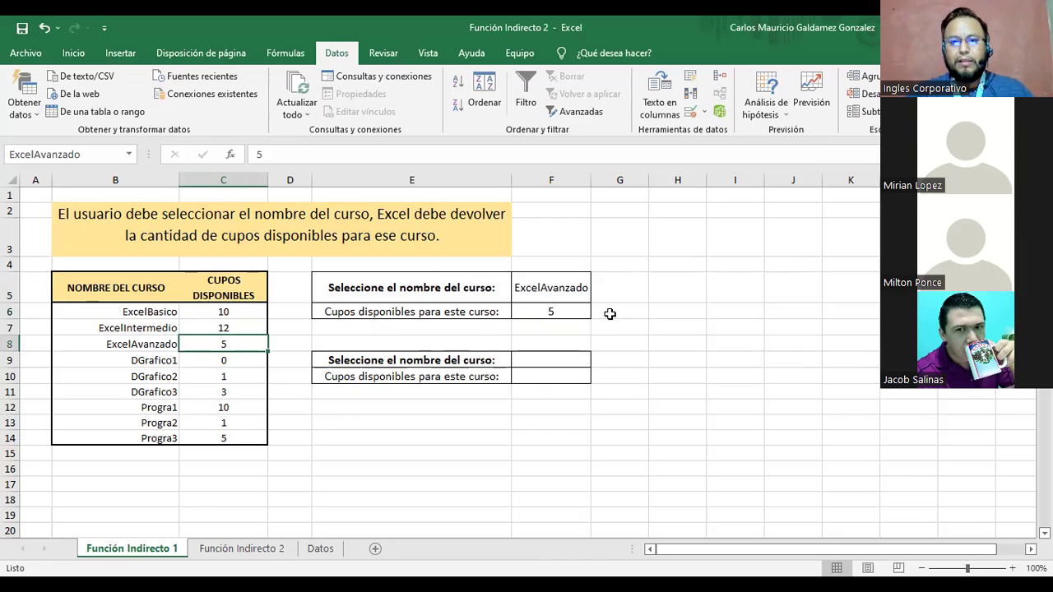
click(551, 292)
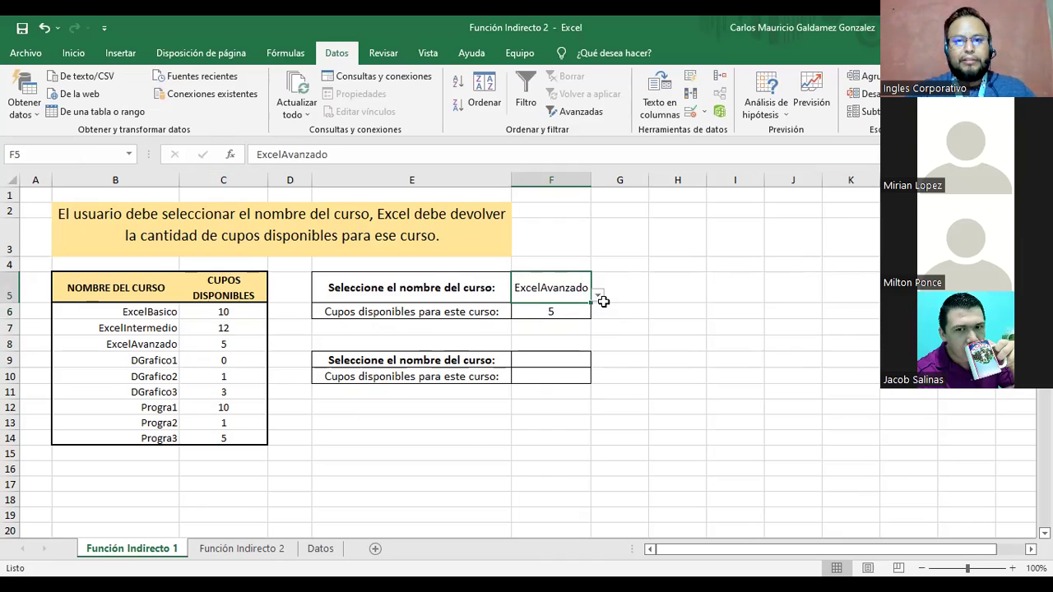
click(598, 296)
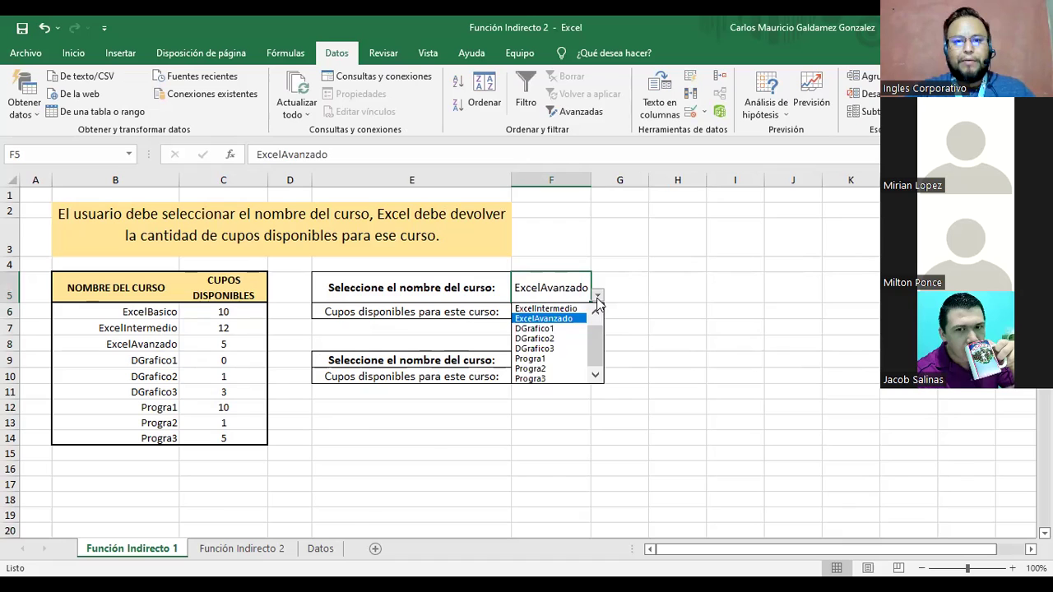
click(567, 349)
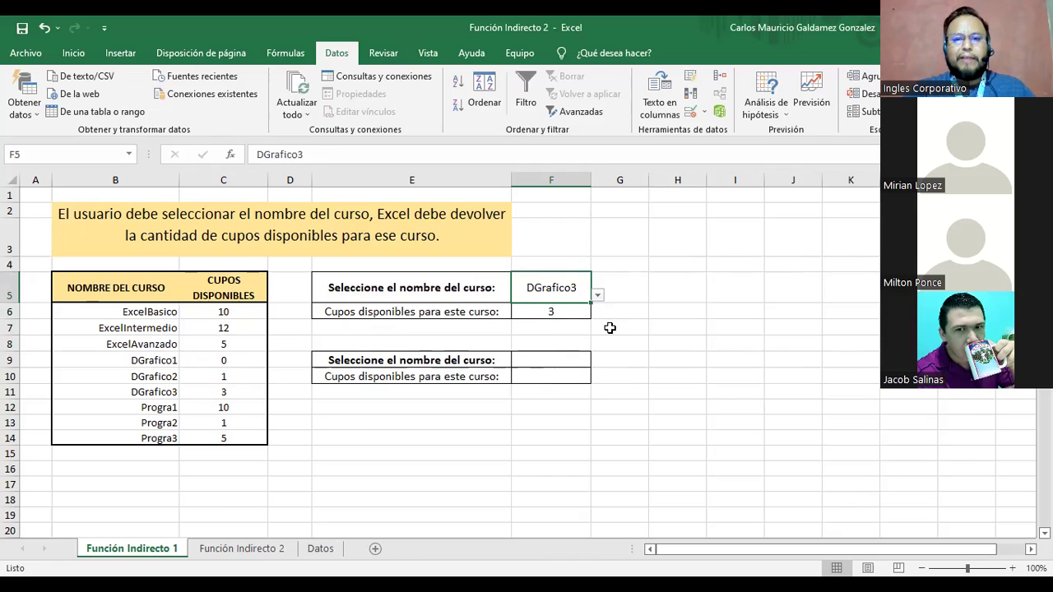
click(156, 392)
drag(173, 392, 223, 391)
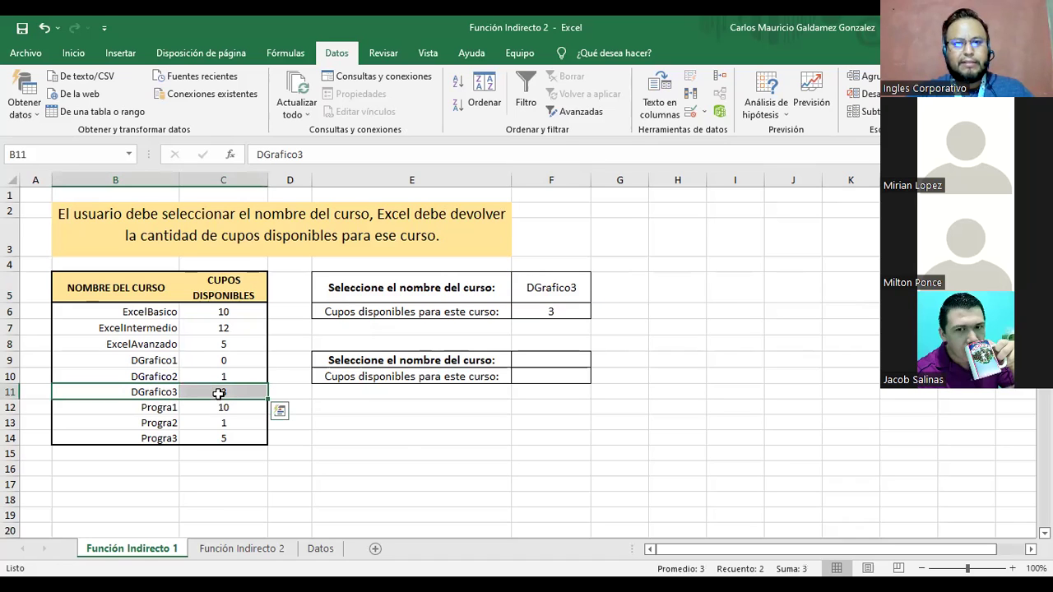
- Choose Progra3 from the course list in cell F5 and check the result in F6
click(558, 289)
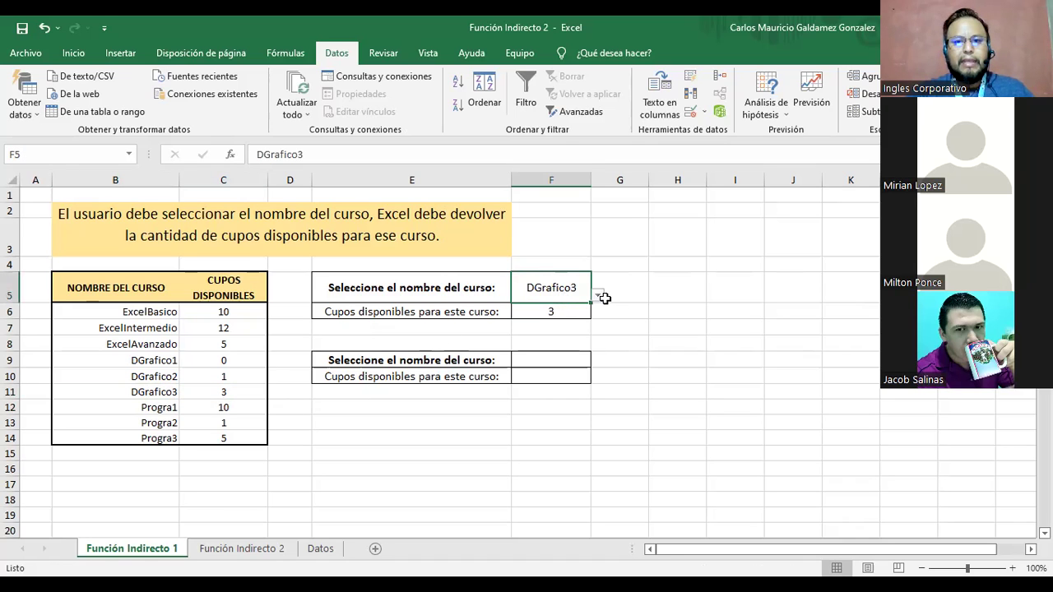
click(598, 294)
click(556, 379)
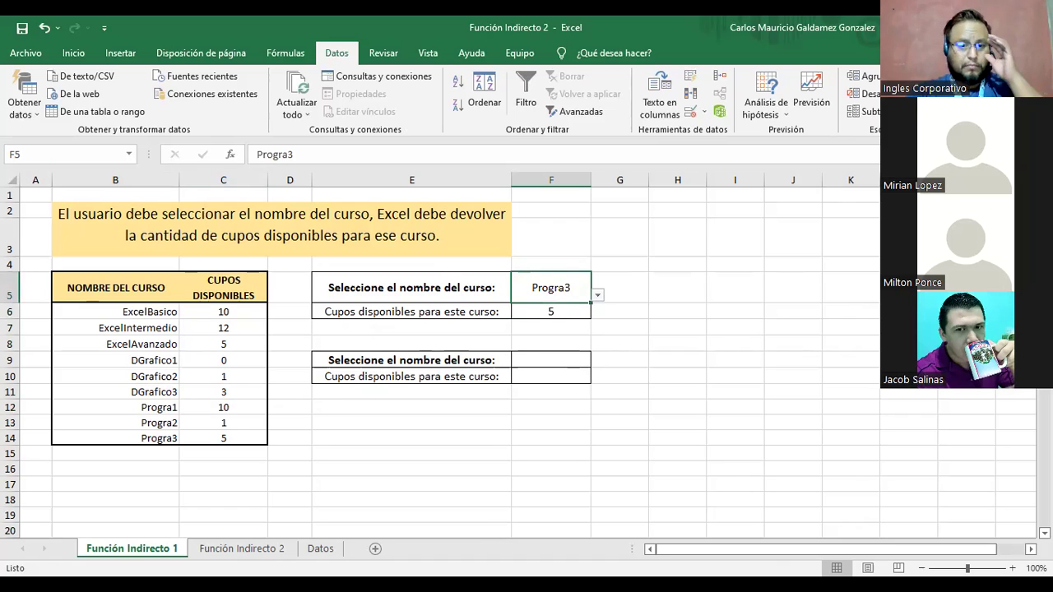
drag(536, 292, 538, 311)
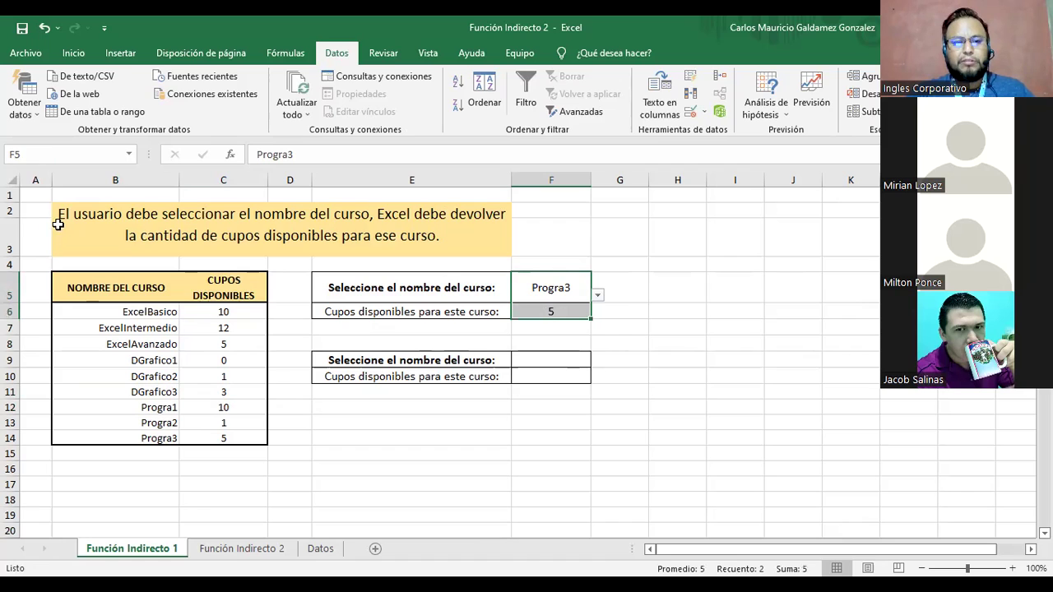
- Review the code selection cell E6 on the Función Indirecto 2 sheet and the Código column of TABLA 1 on the Datos sheet
click(235, 556)
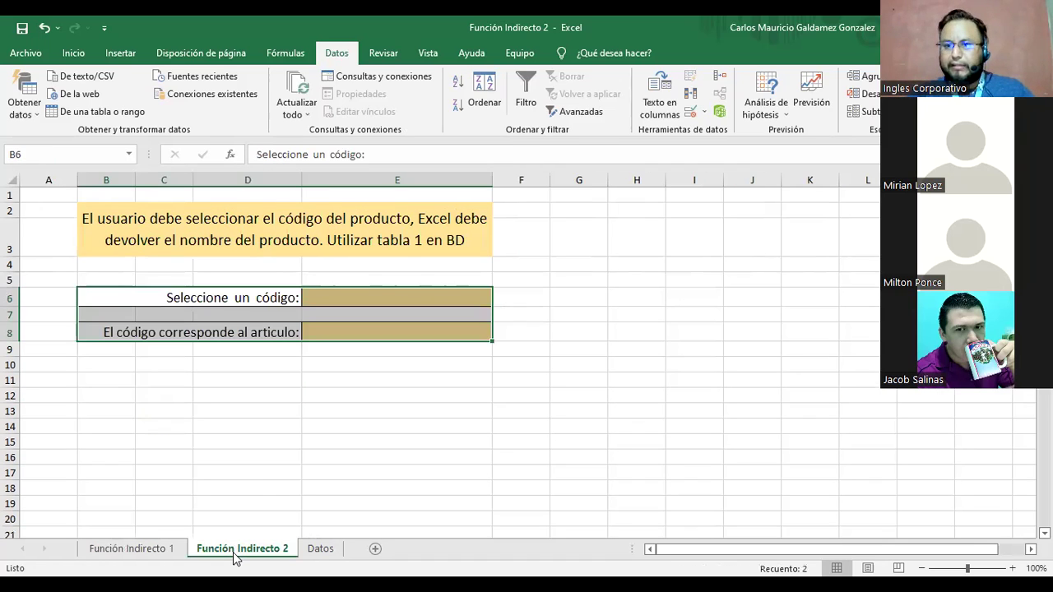
click(319, 554)
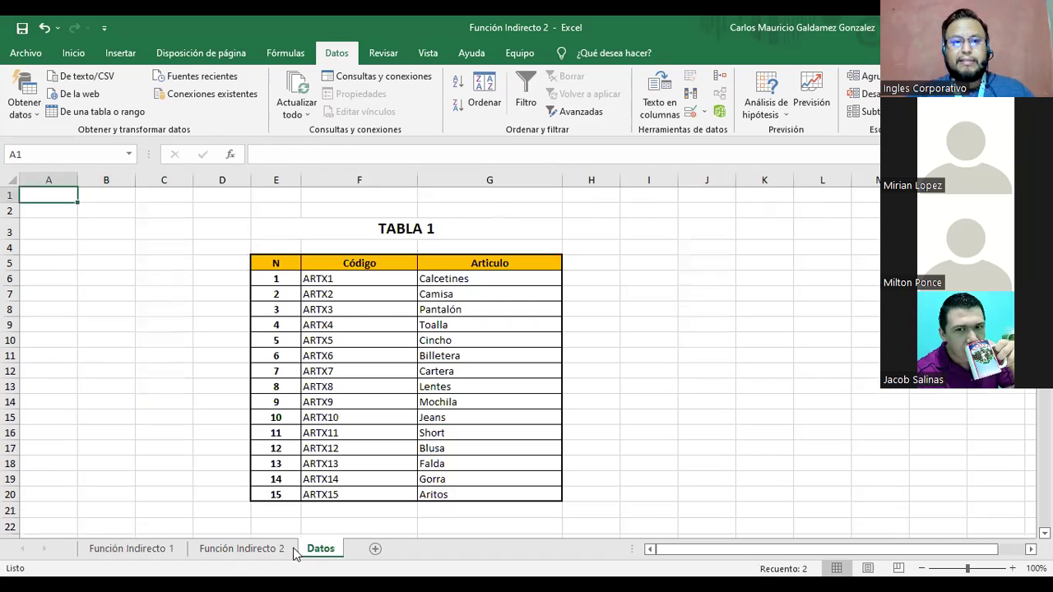
click(261, 556)
click(321, 297)
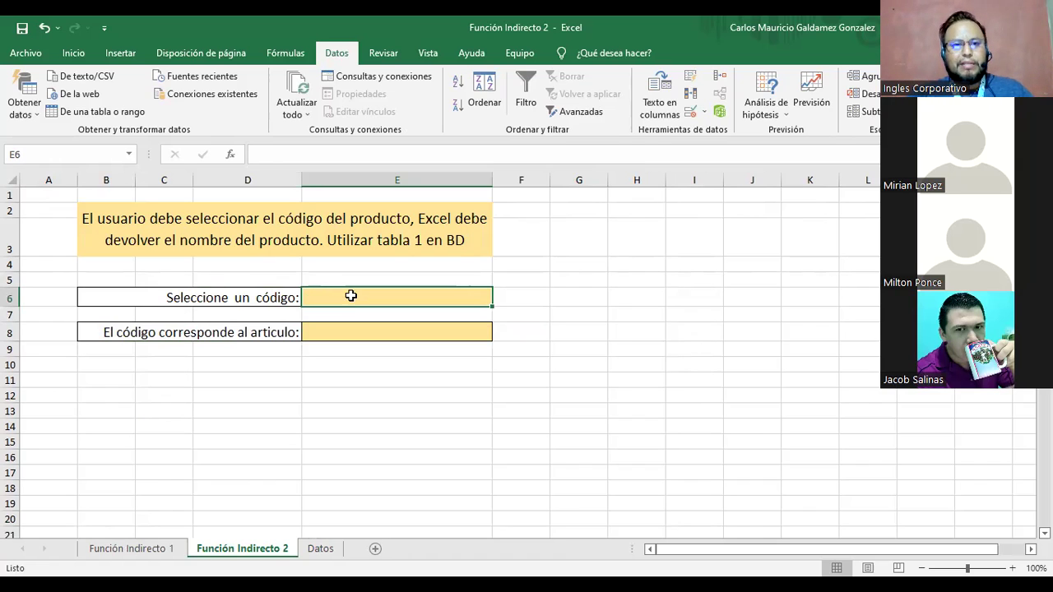
click(320, 549)
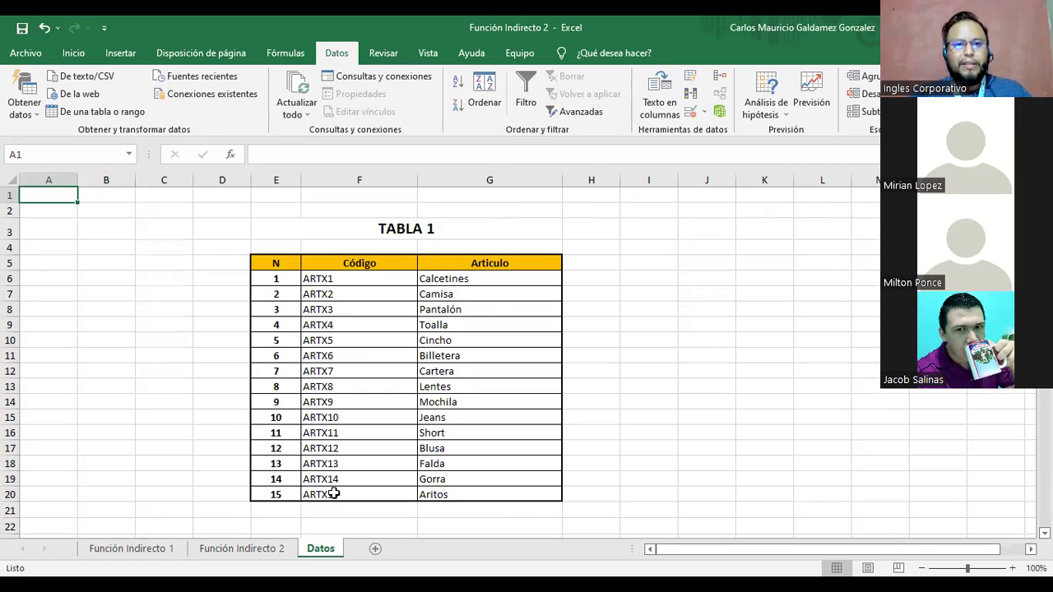
drag(346, 278, 356, 491)
click(269, 549)
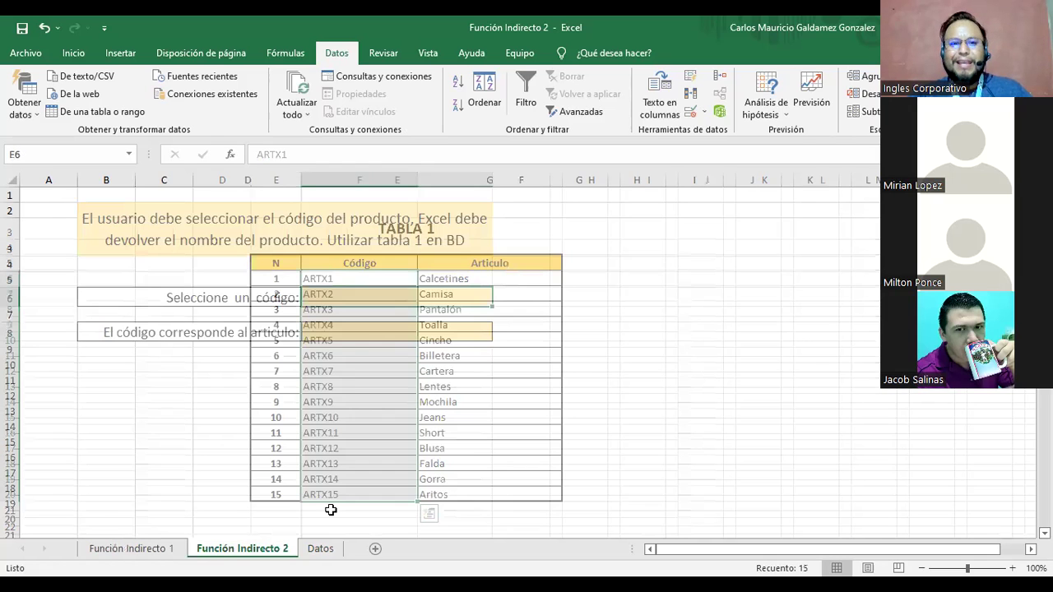
- Examine the article result cell E8 and the instructions on Función Indirecto 2 against the codes and articles in TABLA 1 on Datos
click(317, 333)
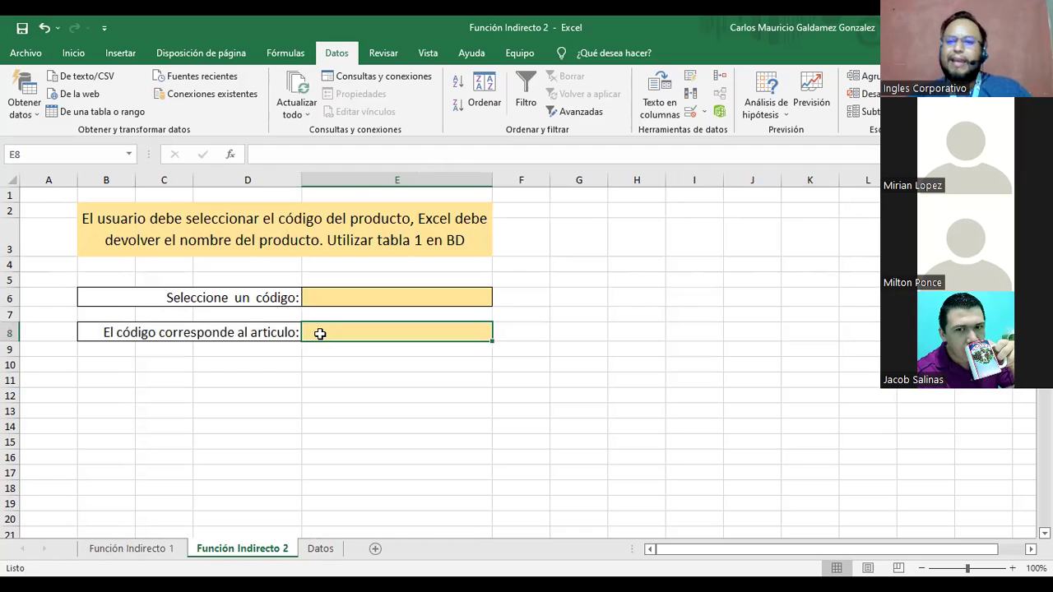
click(321, 550)
drag(445, 280, 464, 493)
click(271, 551)
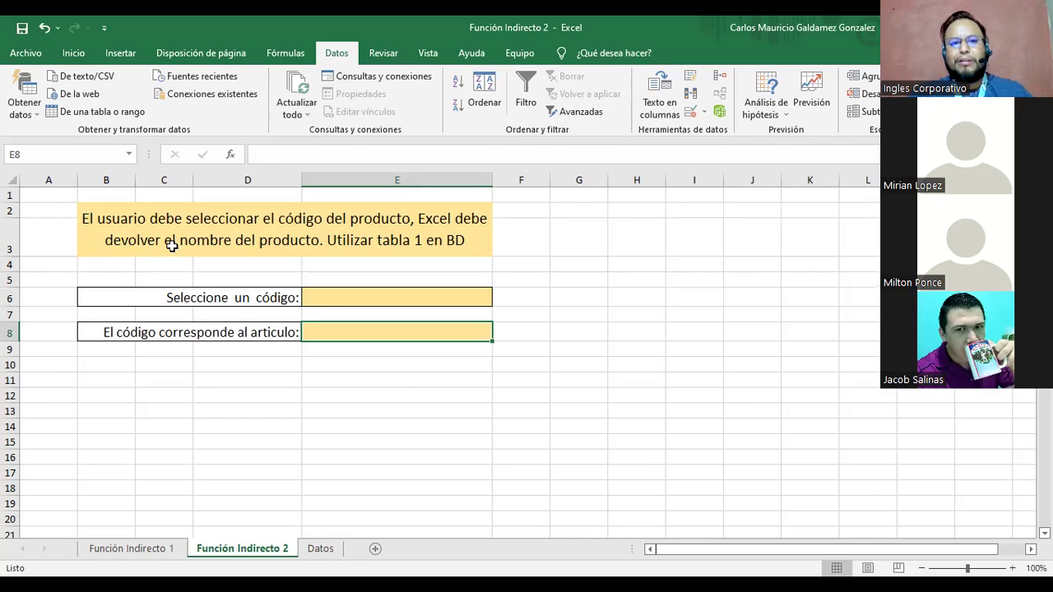
click(345, 237)
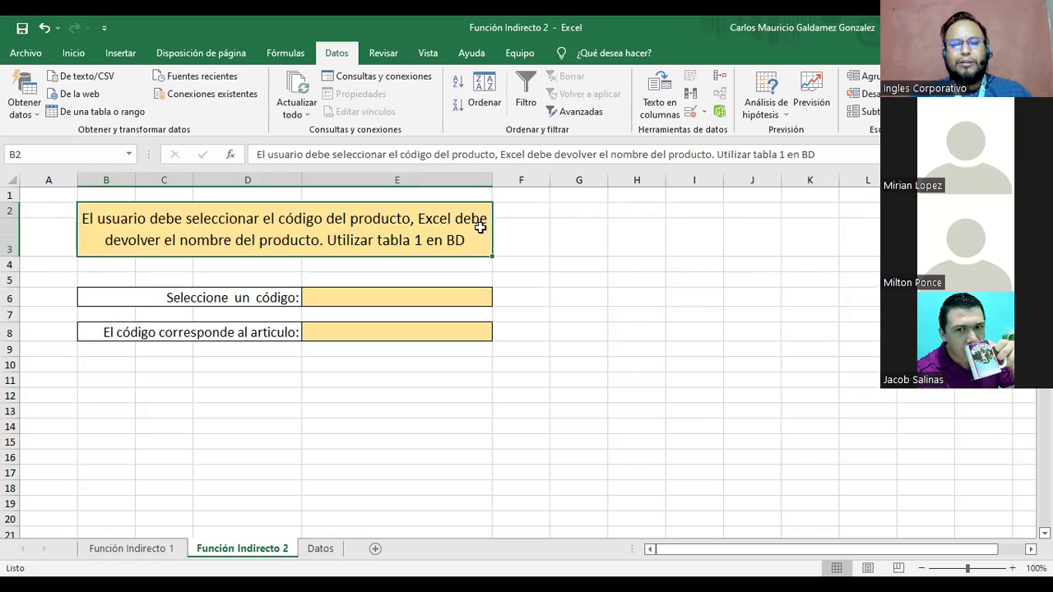
click(346, 331)
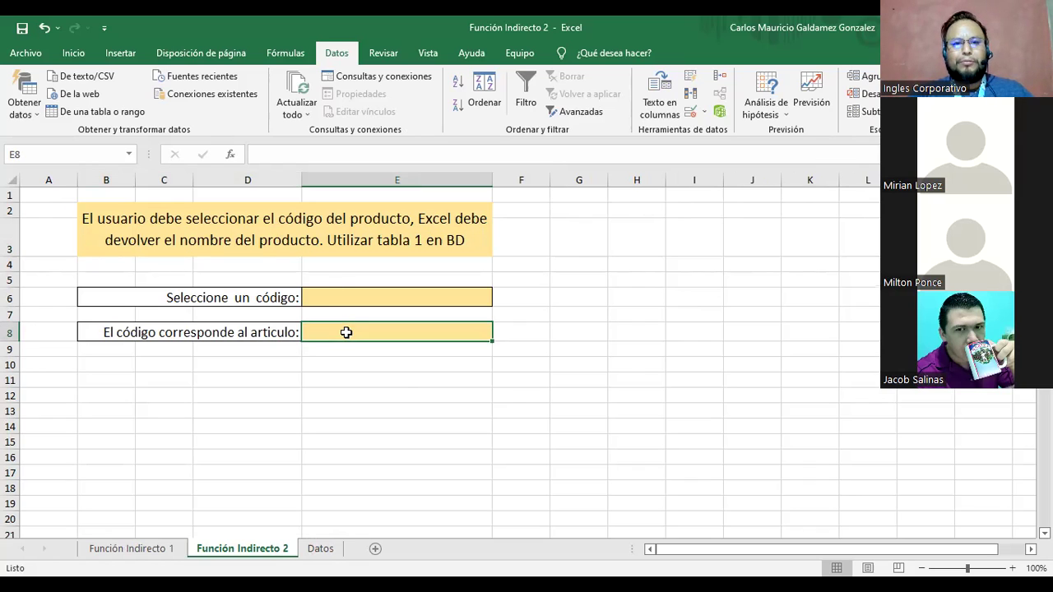
click(322, 549)
drag(353, 228, 378, 492)
click(379, 438)
click(247, 547)
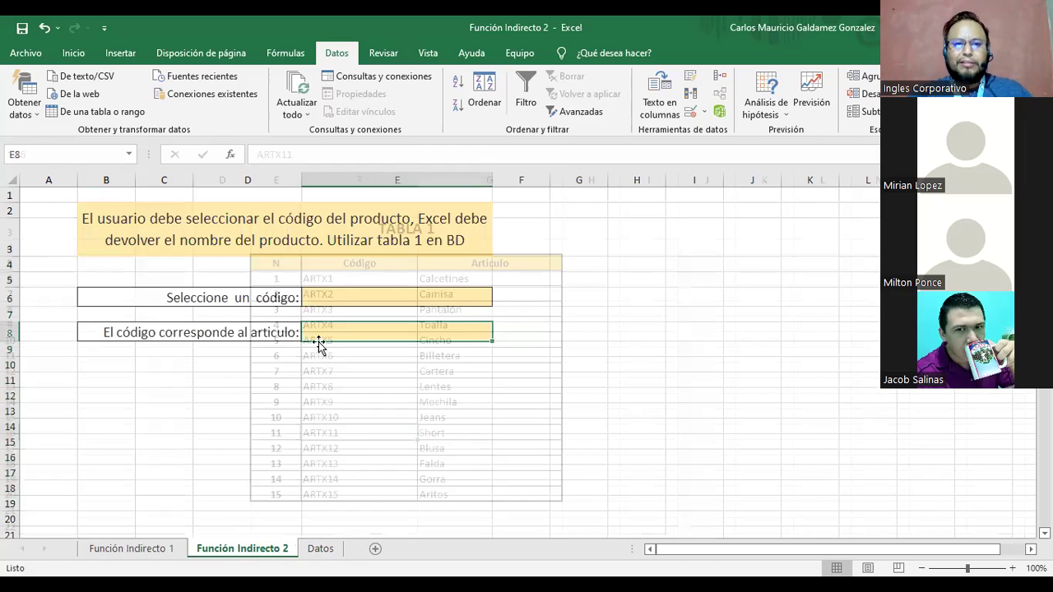
- Return to the Función Indirecto 1 sheet and review the second course block E9:F10 against the completed cells F5:F6
click(132, 549)
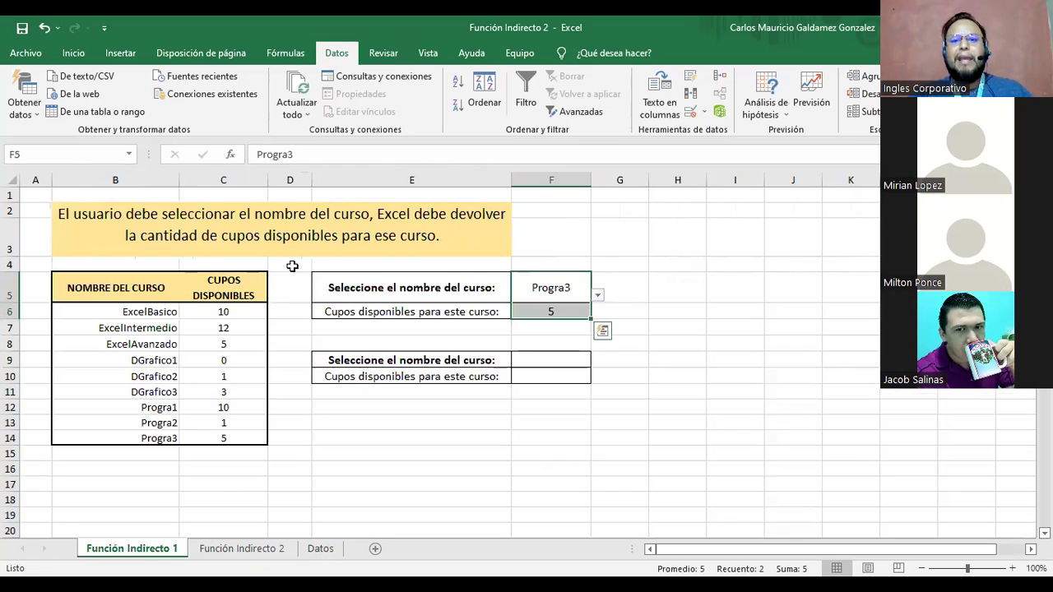
drag(386, 357, 543, 389)
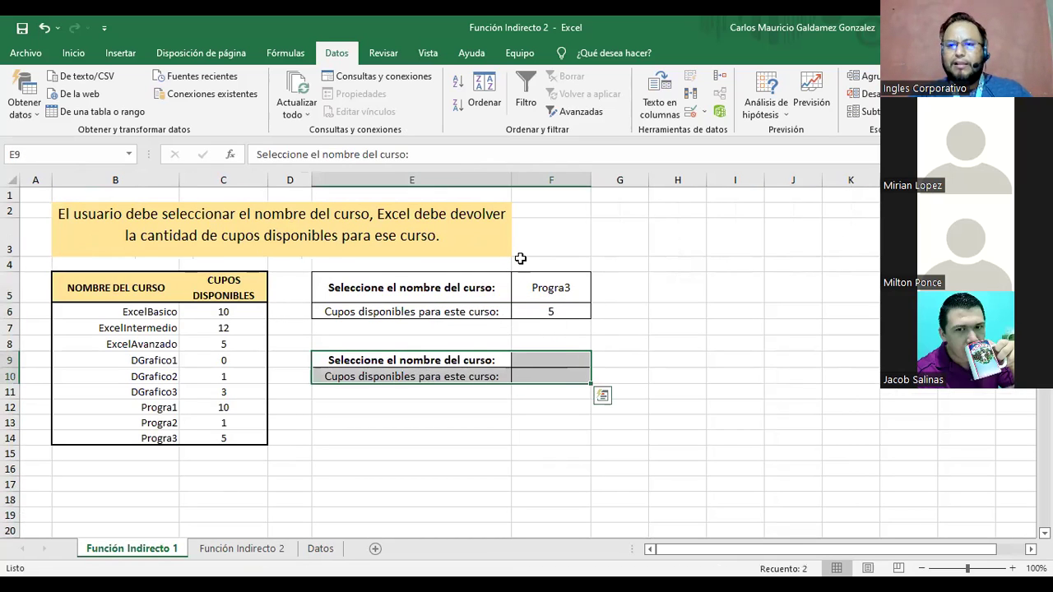
drag(553, 289, 557, 311)
drag(541, 362, 544, 369)
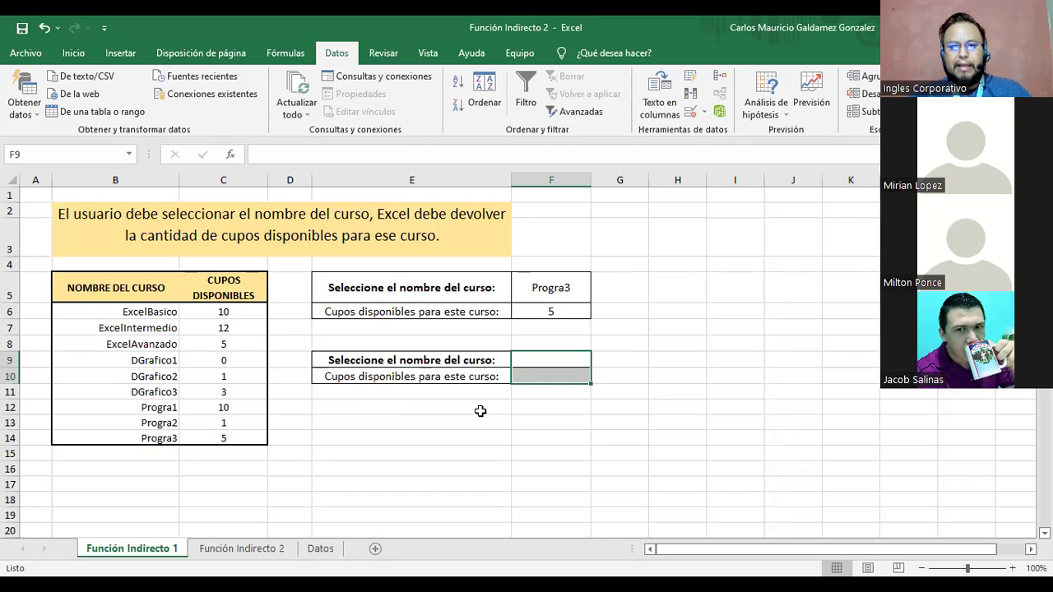
click(529, 361)
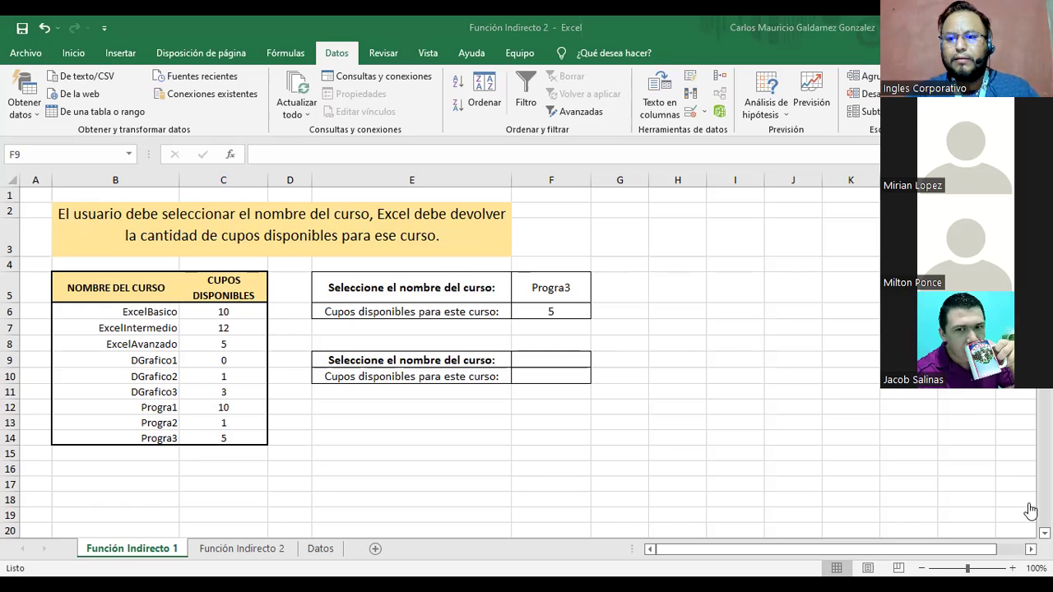
- Switch to the Genially presentation in the browser and show the "A practicar" slide full screen
key(alt+Tab)
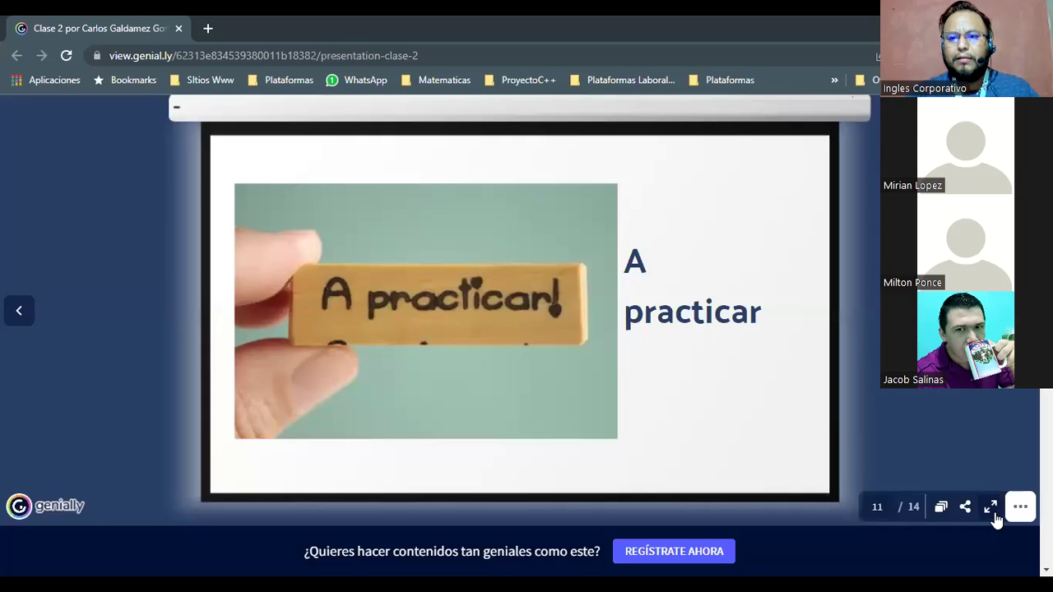
click(991, 510)
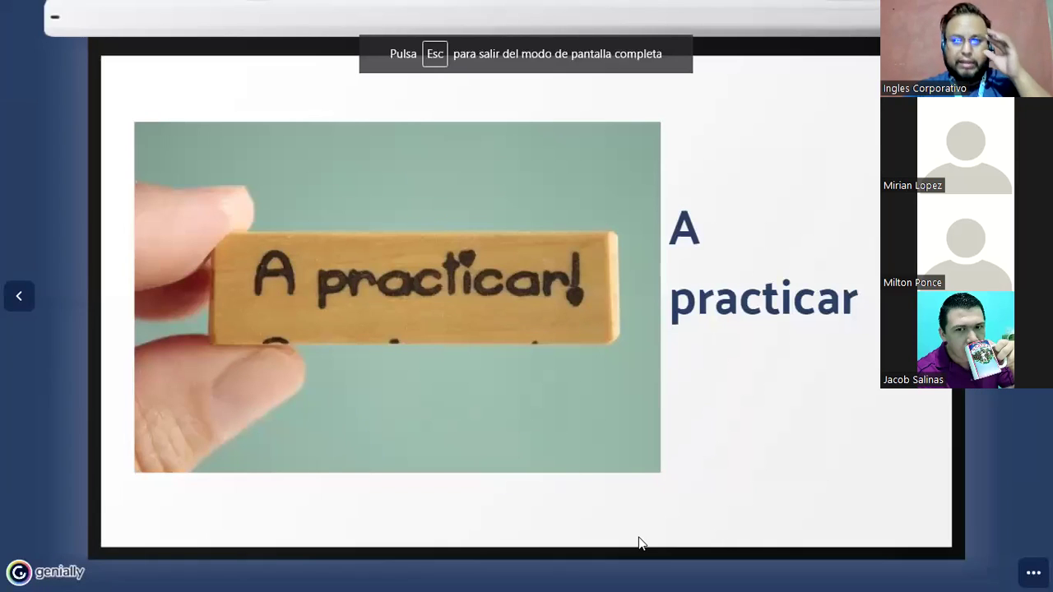